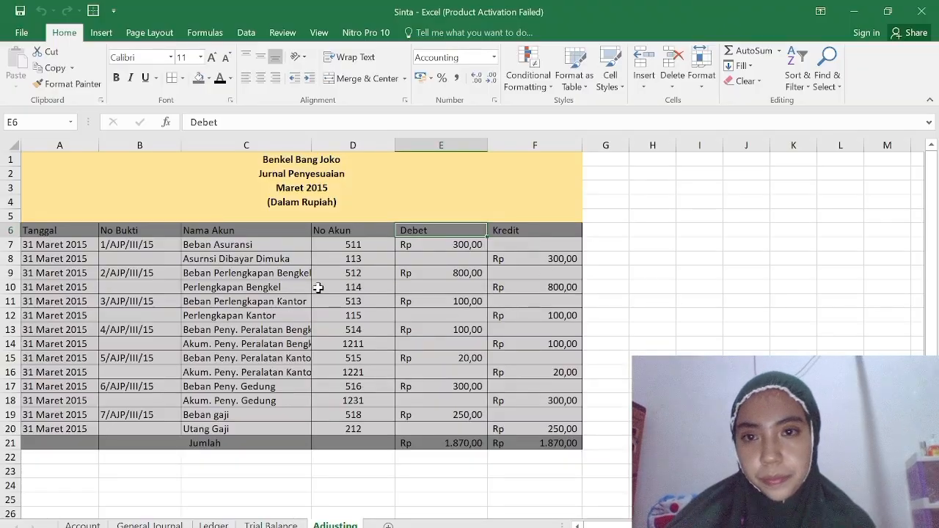
Add a new worksheet after the Adjusting sheet.
scroll(317, 288, down, 3)
scroll(317, 288, down, 1)
scroll(318, 287, up, 4)
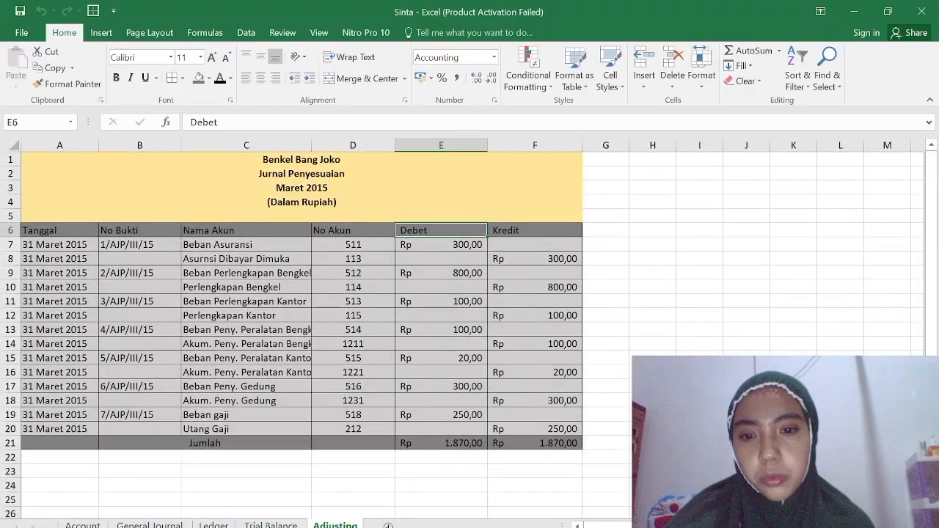
click(388, 526)
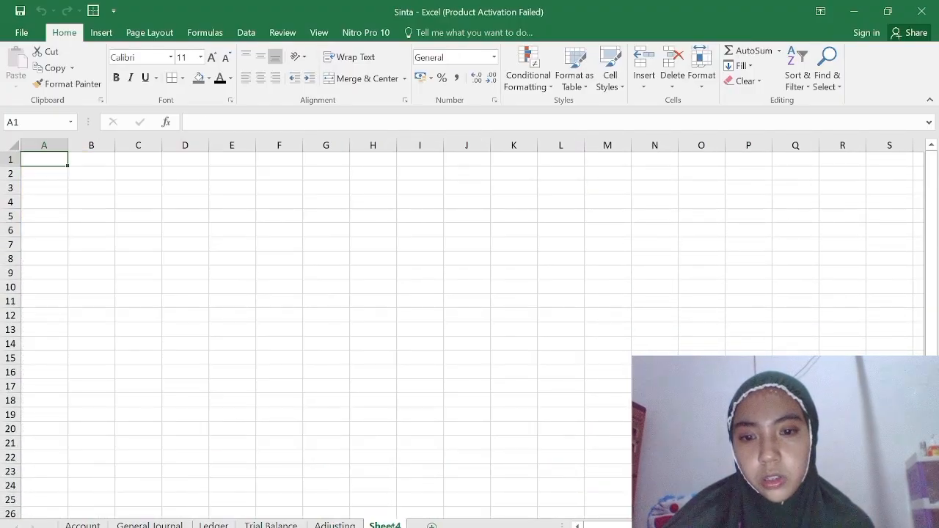
Rename the new worksheet as Wordsheek.
double_click(396, 525)
key(BackSpace)
key(Escape)
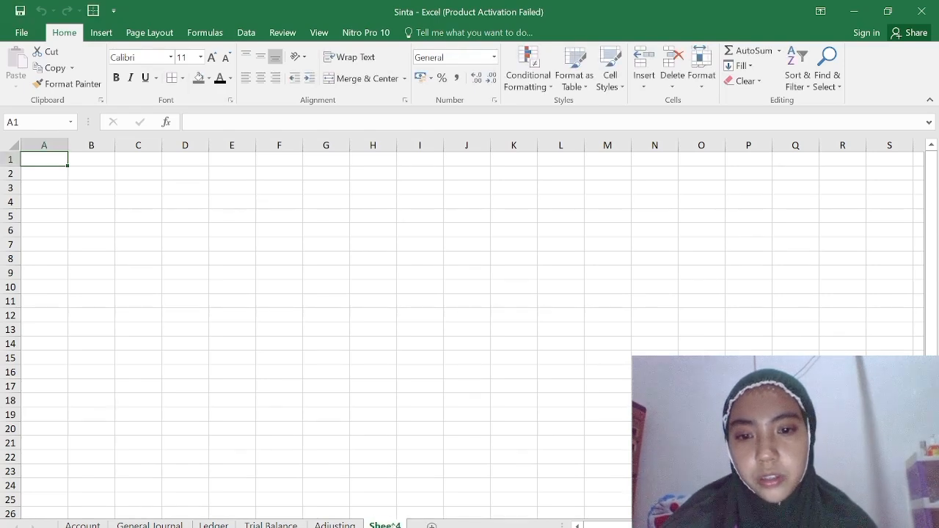
double_click(394, 524)
key(BackSpace)
text(Word)
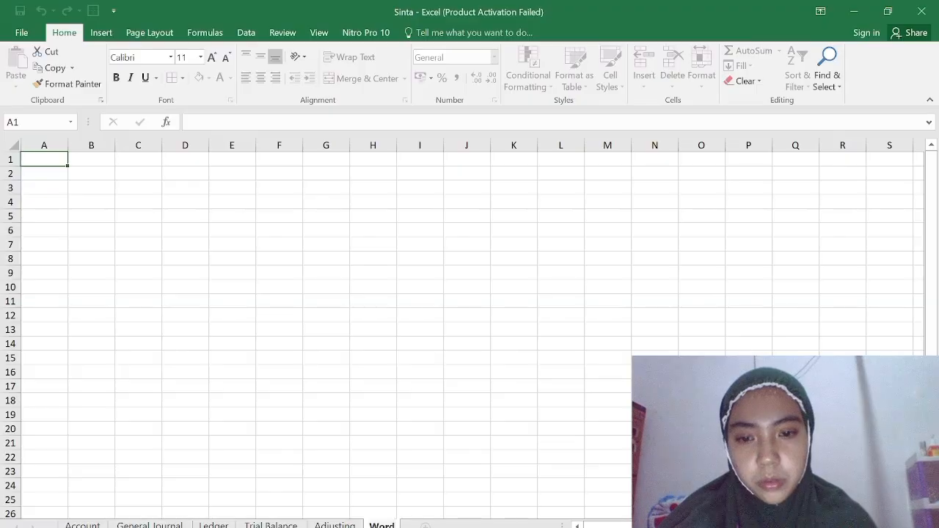
text(shee)
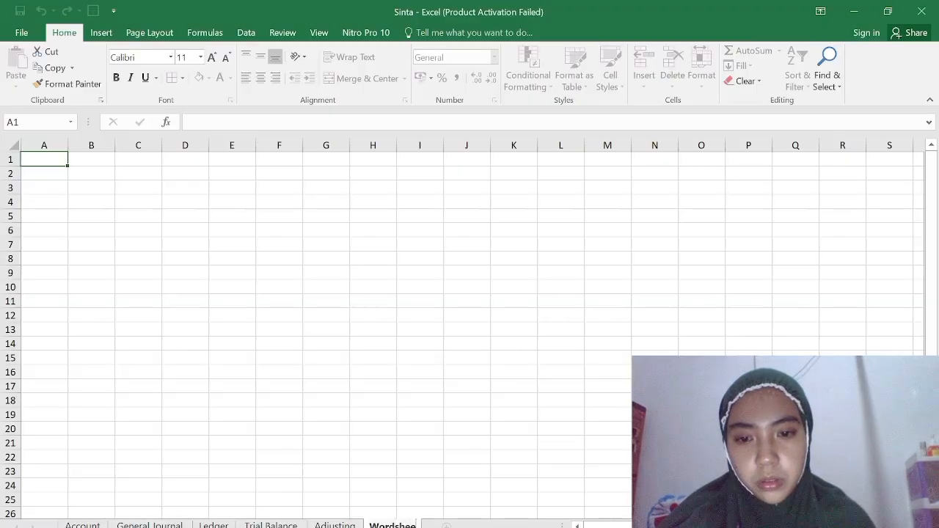
text(k)
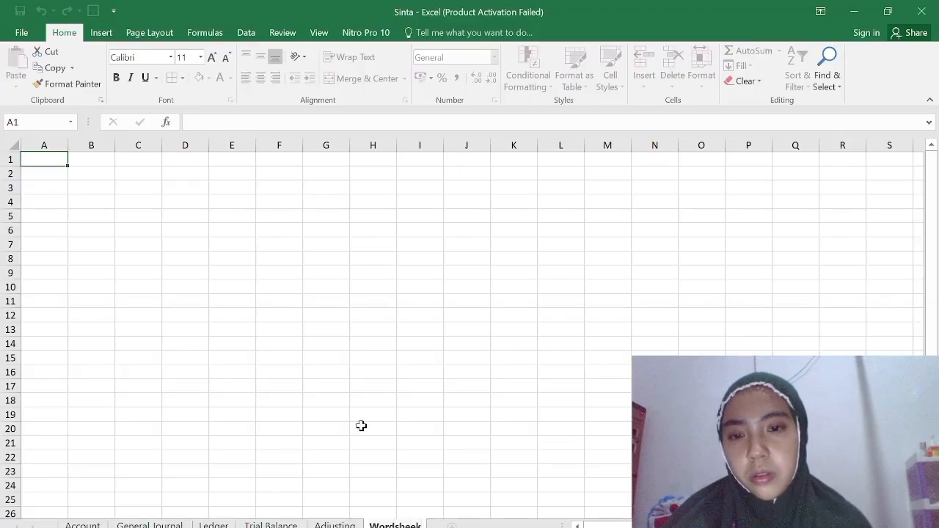
key(Return)
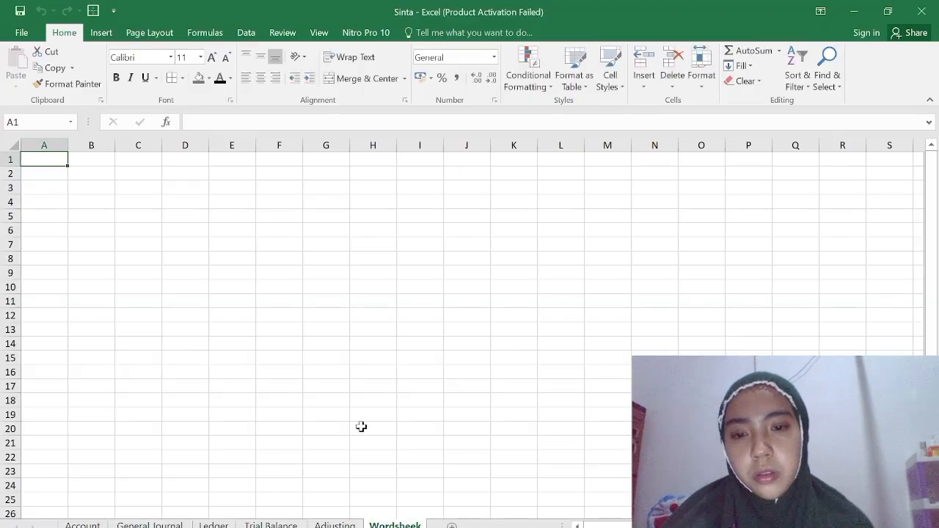
Enter the column headers No Akun in A7 and Nama Akun in B7.
click(34, 244)
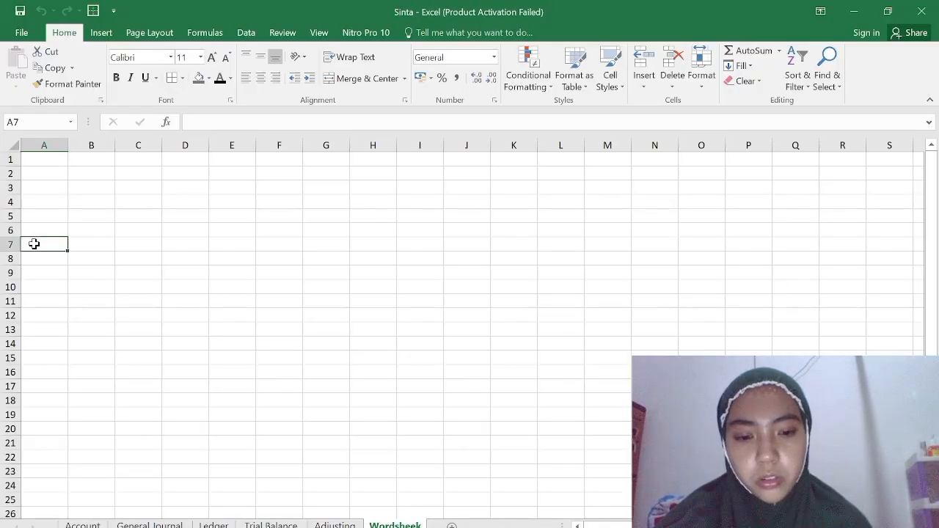
text(No a)
key(BackSpace)
text(Akun)
key(Tab)
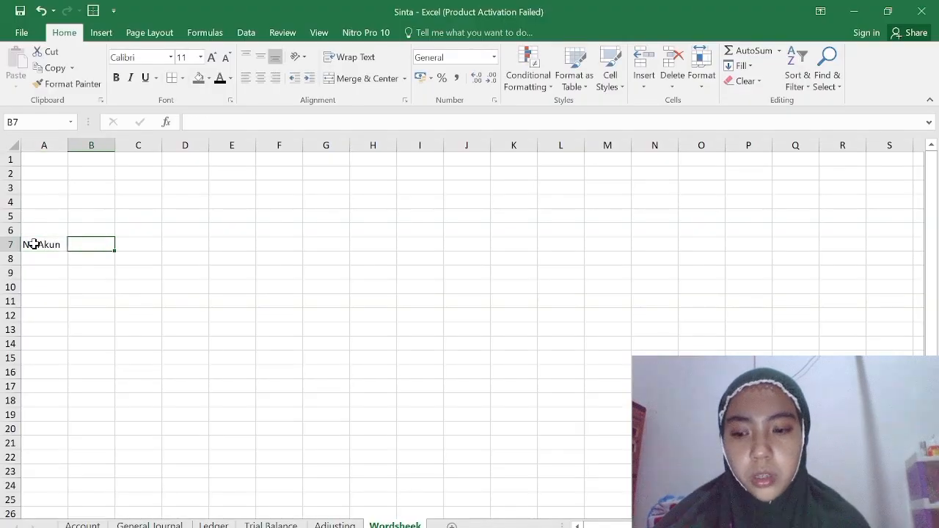
text(Nama)
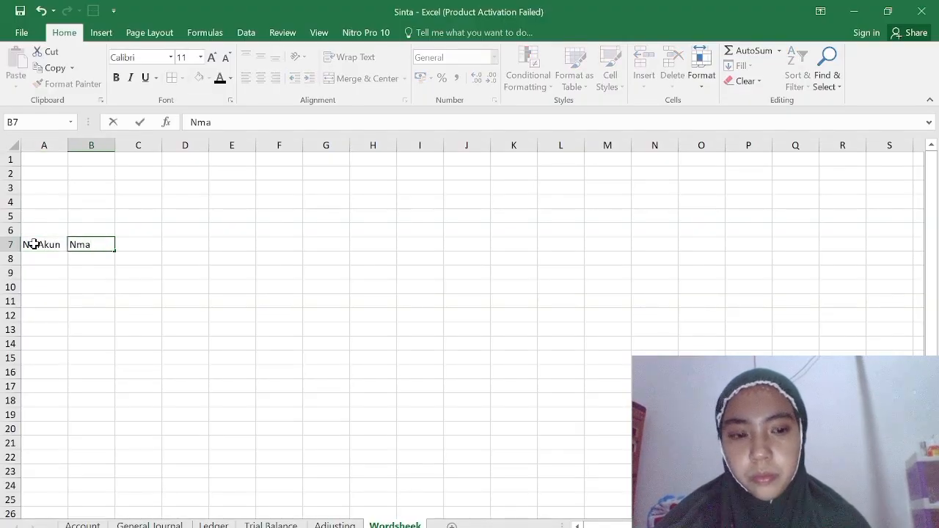
key(BackSpace)
key(BackSpace)
text(ama Akun)
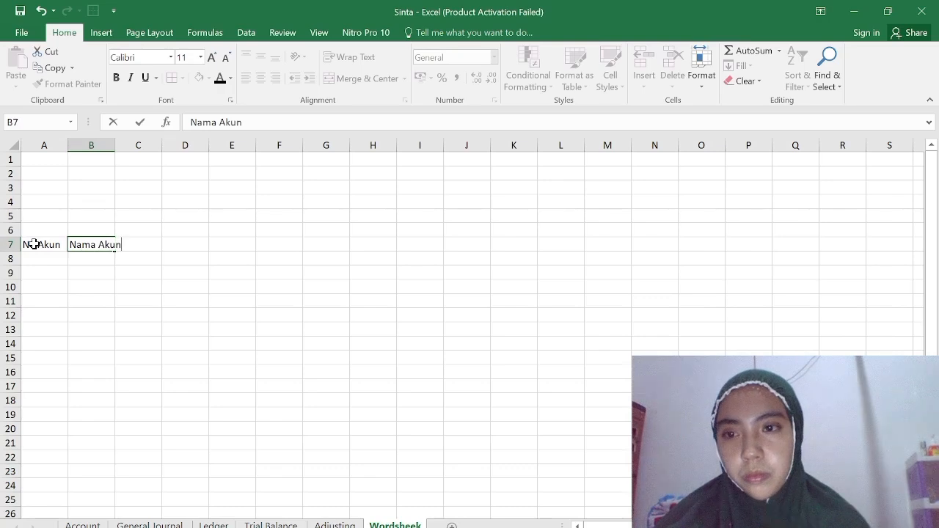
key(Tab)
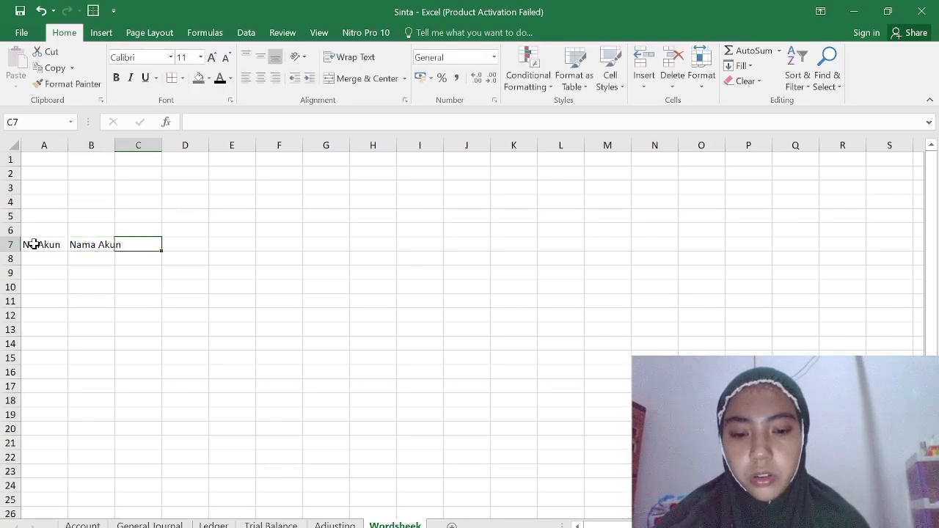
Enter the column header Necara saldo in C7, leaving D7 empty for its second column.
text(Necara)
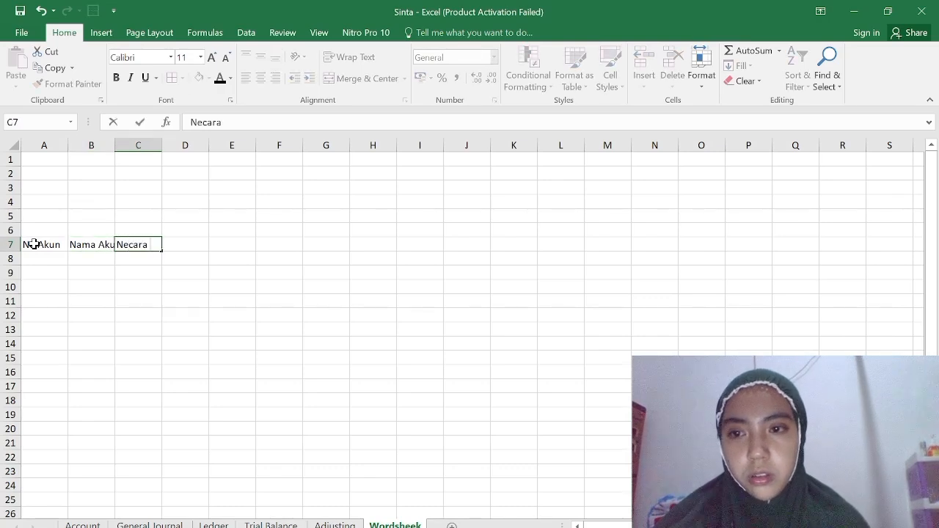
text( saldo)
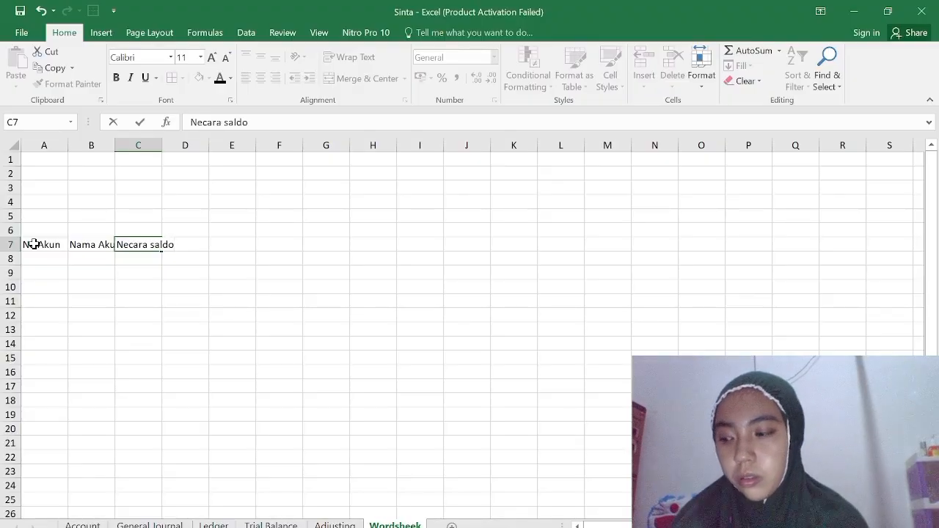
key(Tab)
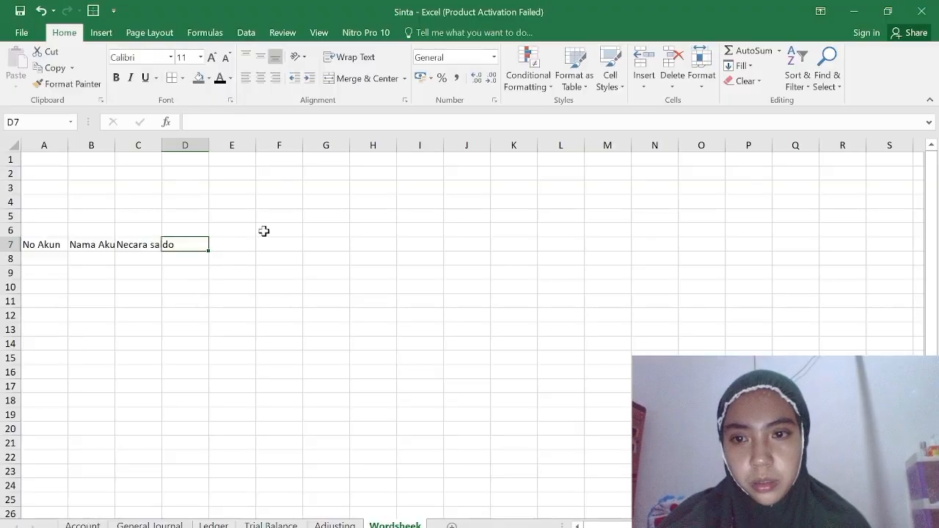
key(Tab)
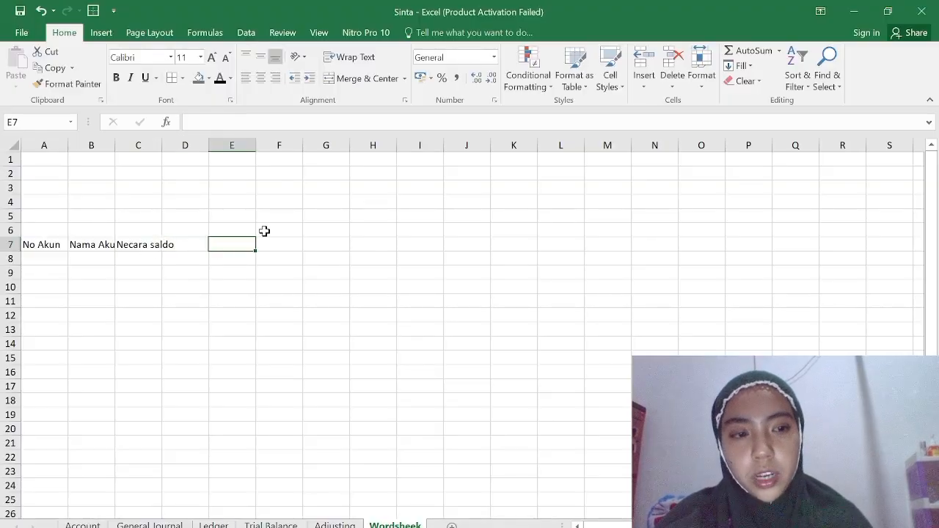
Enter the column header Jurnal Penyesuian in E7, leaving F7 empty for its second column.
text(Jurnal Penyusu)
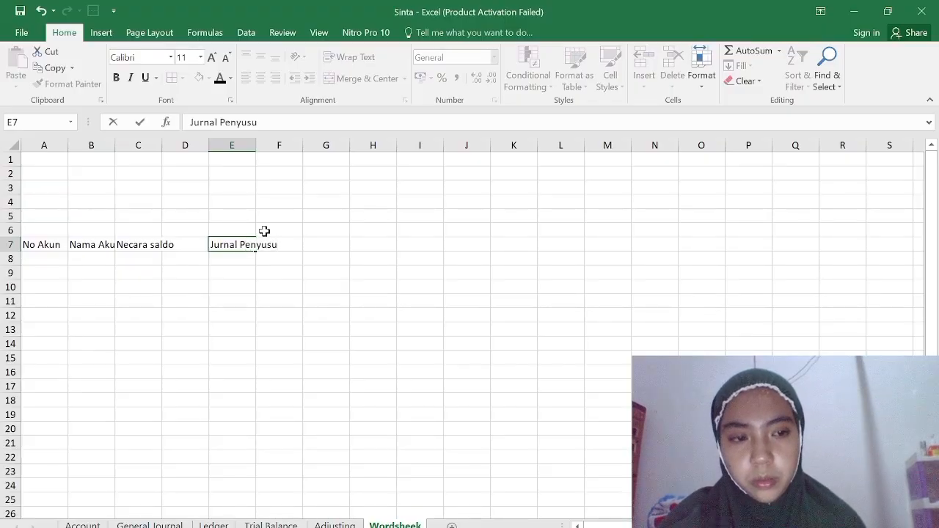
key(BackSpace)
key(BackSpace)
key(BackSpace)
text(esuian)
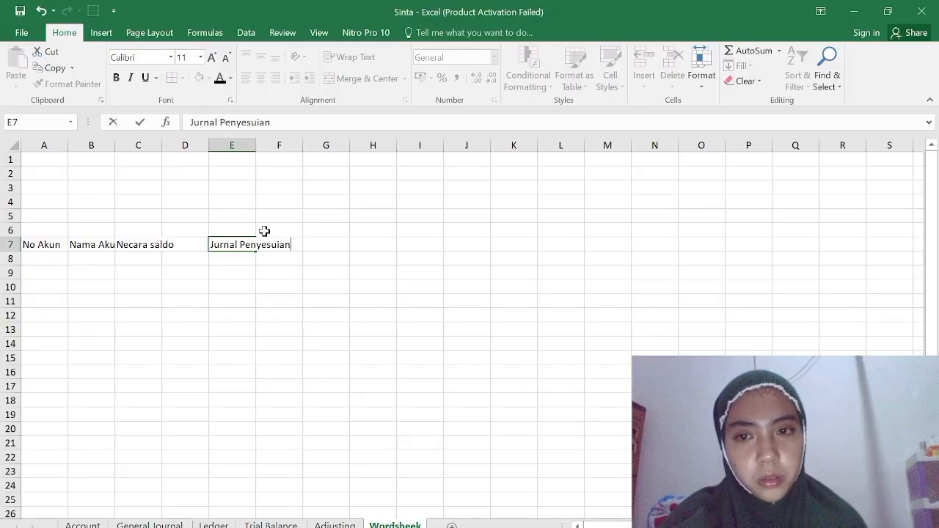
key(Tab)
key(Tab)
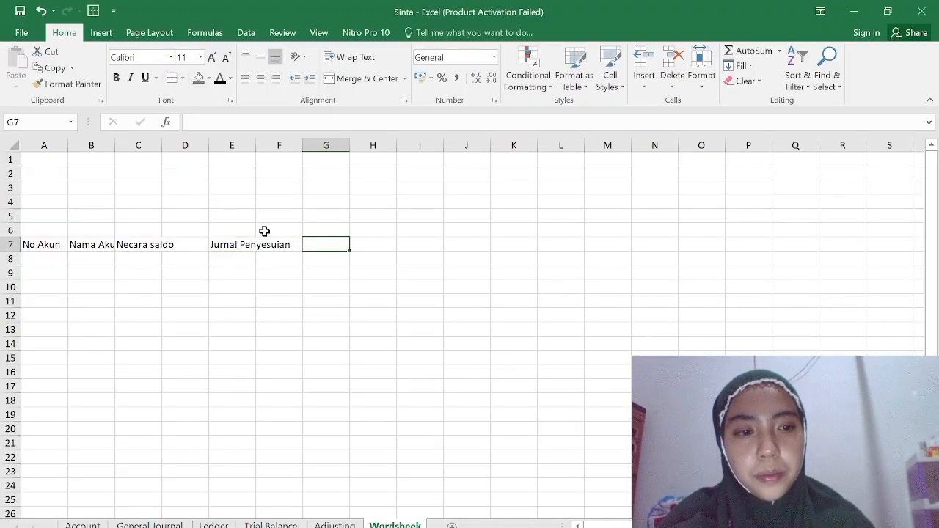
Enter the column header N.Saldo Set.Penyesuian in G7, leaving H7 empty for its second column.
text(N)
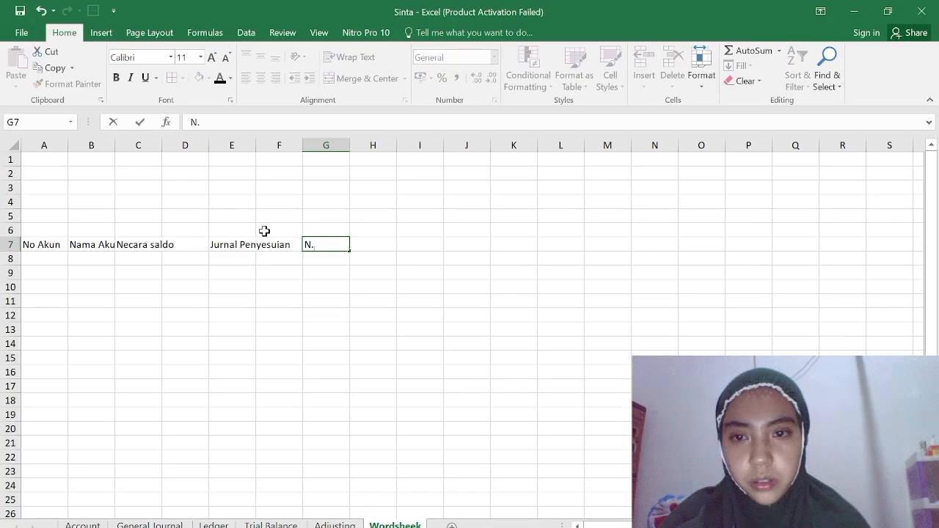
text(.Saldo)
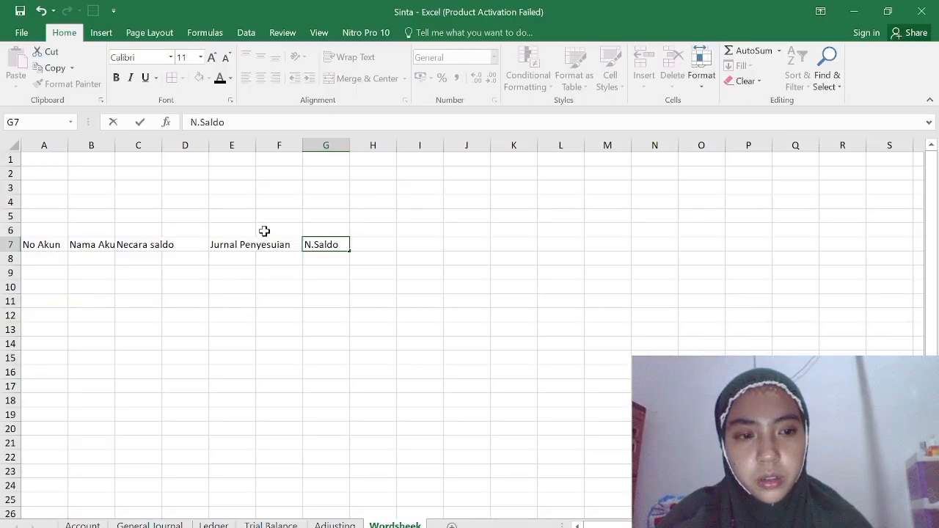
text( Set)
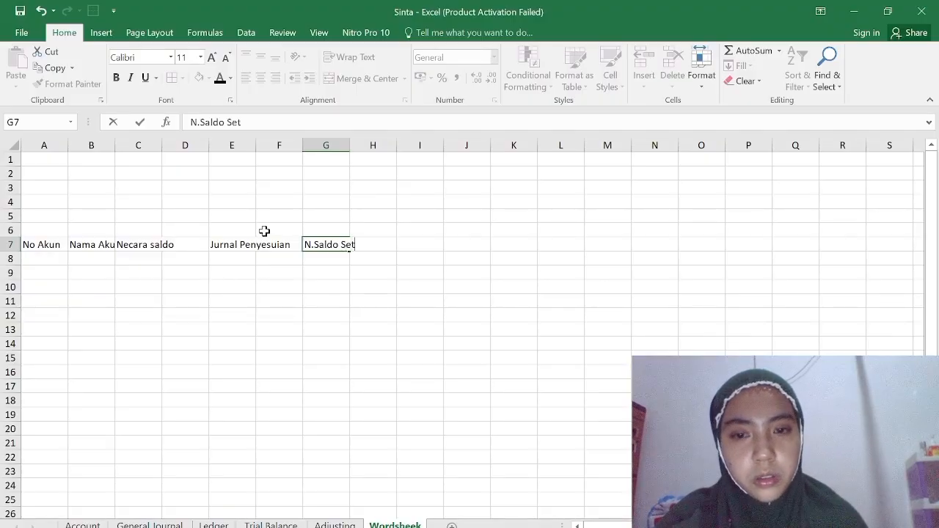
text(.Penyus)
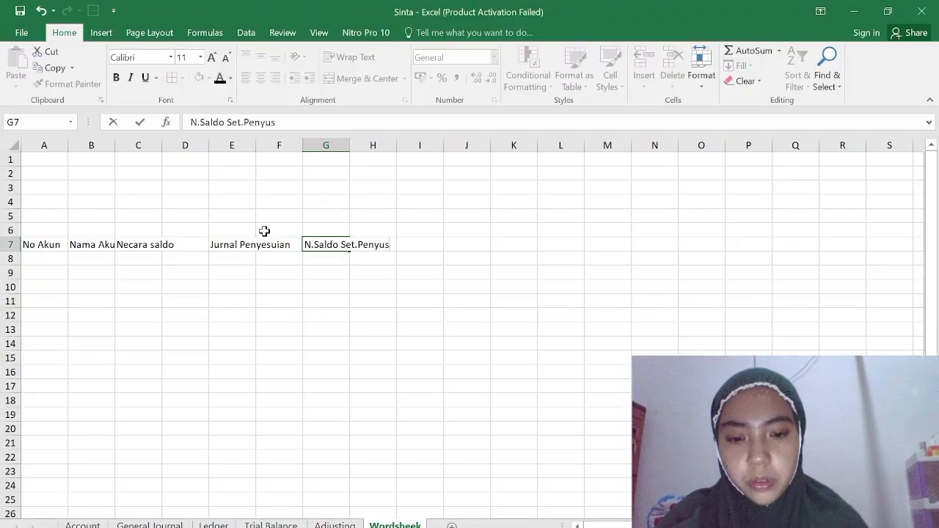
key(BackSpace)
key(BackSpace)
text(esuian)
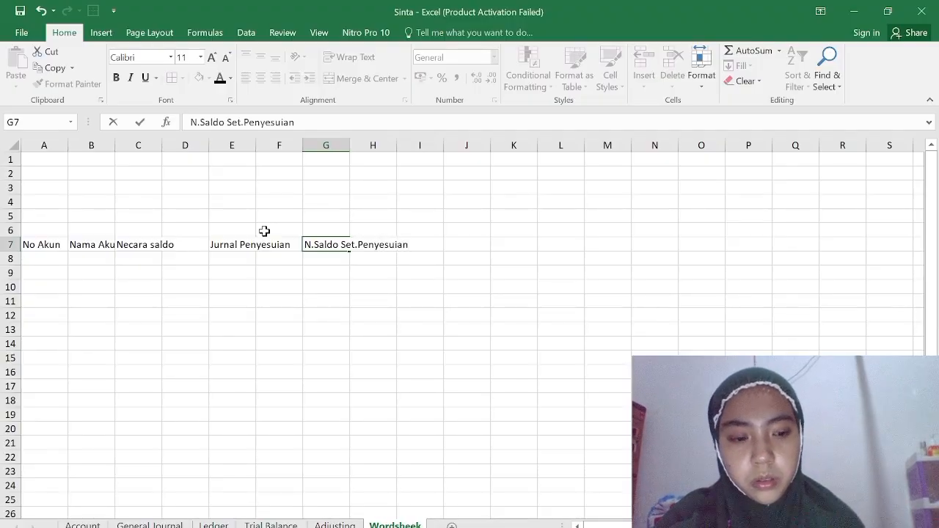
key(Tab)
Enter the column headers Rugi Laba in I7 and Neraca in K7.
key(Tab)
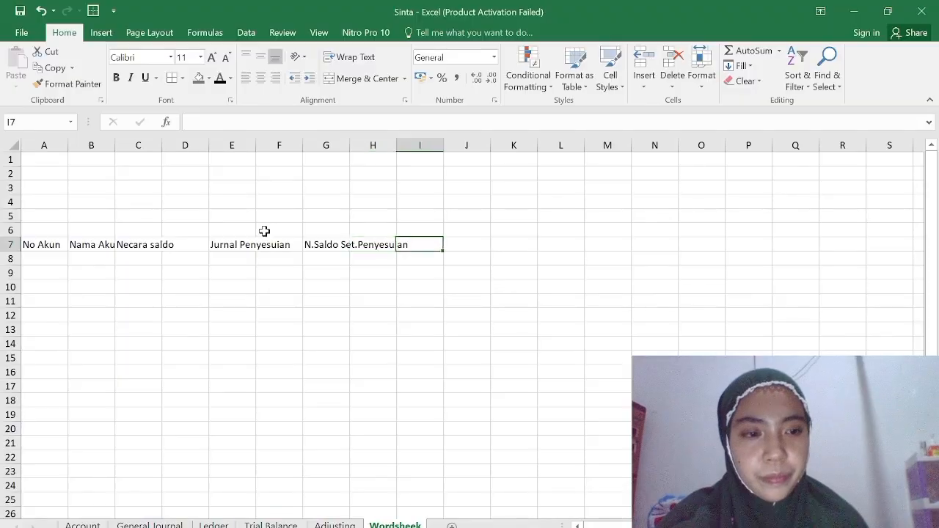
text(Rugi Laba)
key(Tab)
key(Tab)
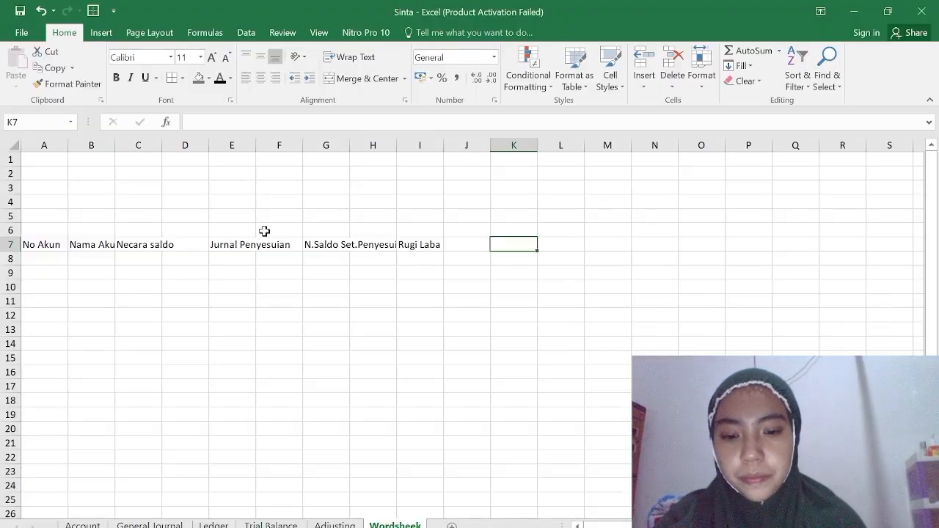
text(Neraca)
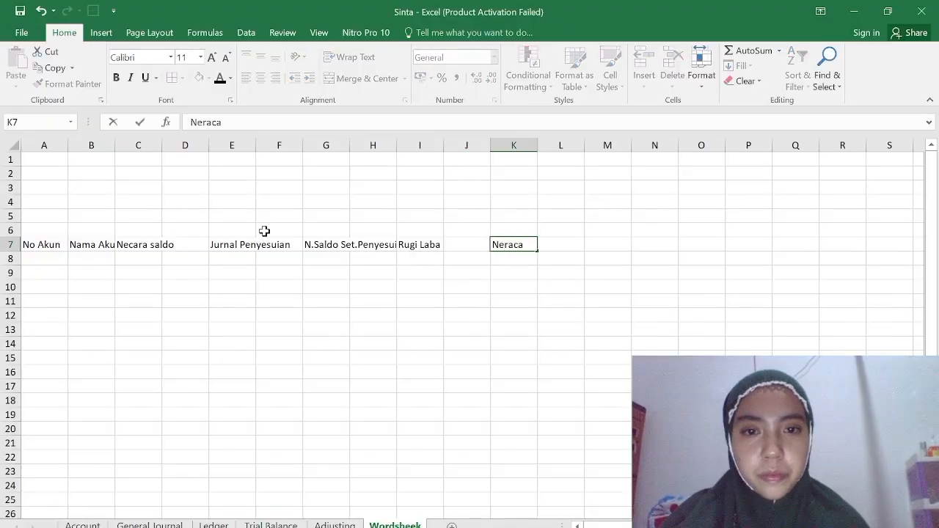
click(70, 144)
click(138, 229)
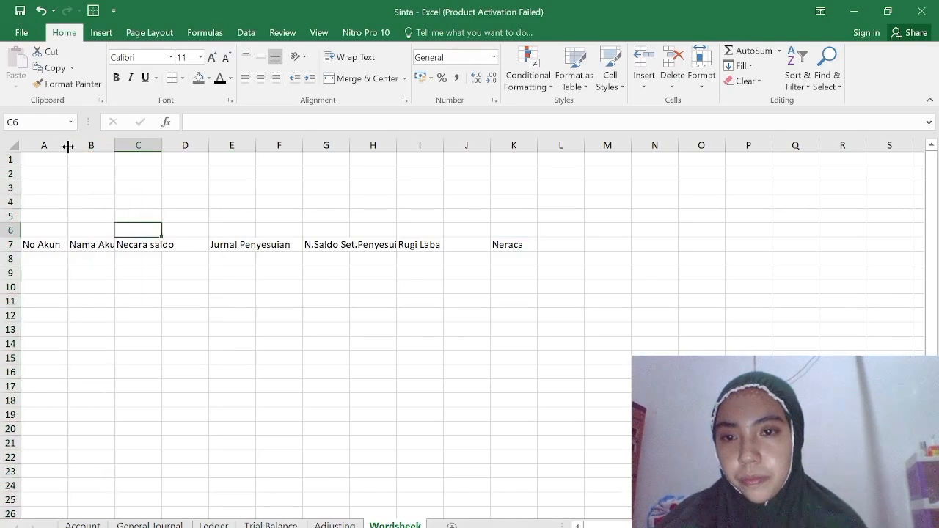
Widen columns A through E to make room for the header texts.
drag(115, 146, 142, 144)
drag(67, 144, 99, 144)
drag(173, 142, 450, 145)
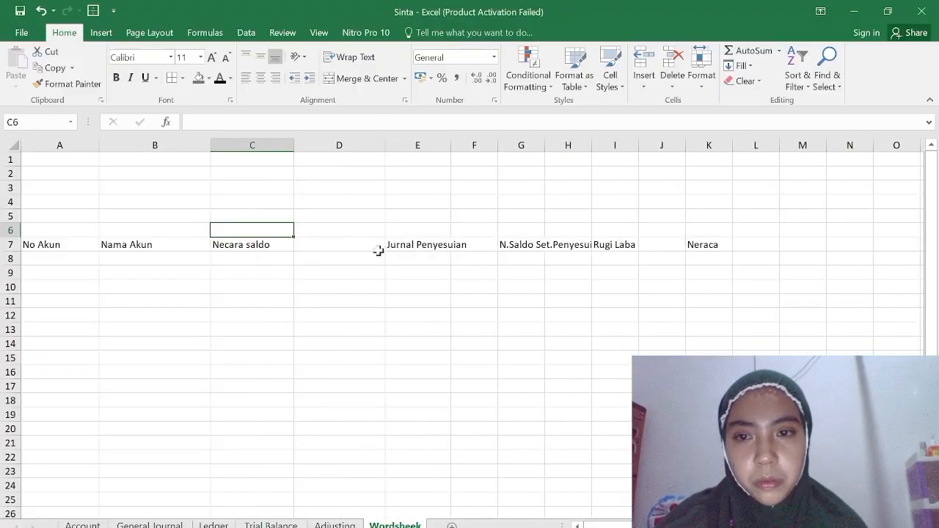
Add borders to all cells of the table across columns A to L, from header row 7 down past row 26.
drag(50, 243, 708, 386)
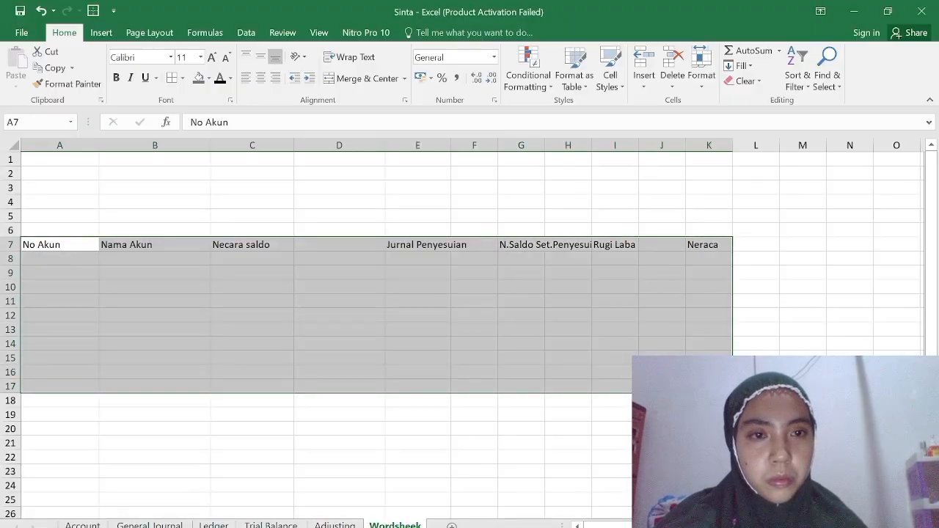
click(175, 344)
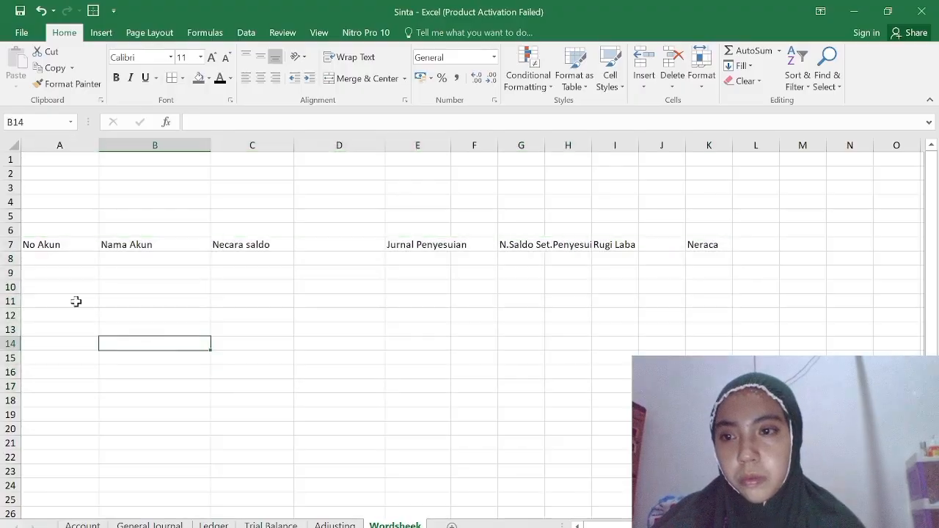
drag(29, 244, 763, 389)
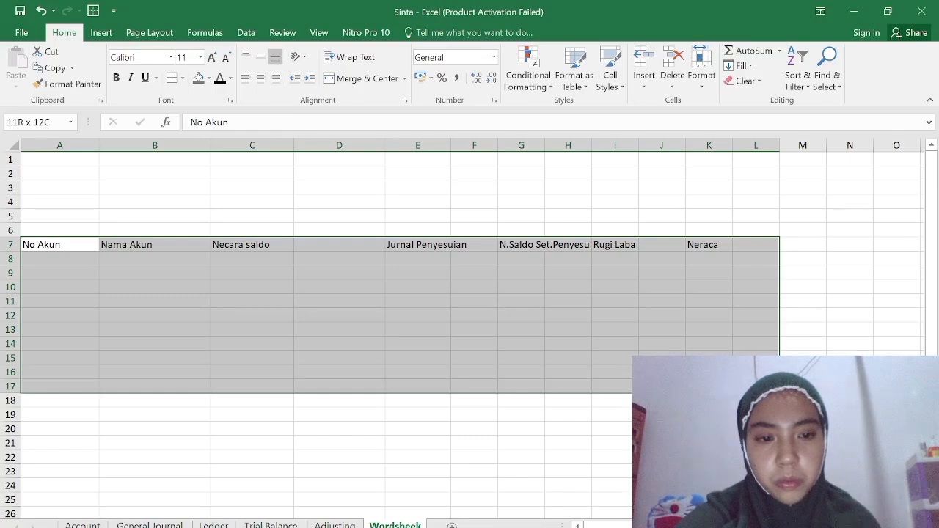
drag(763, 387, 762, 514)
click(180, 298)
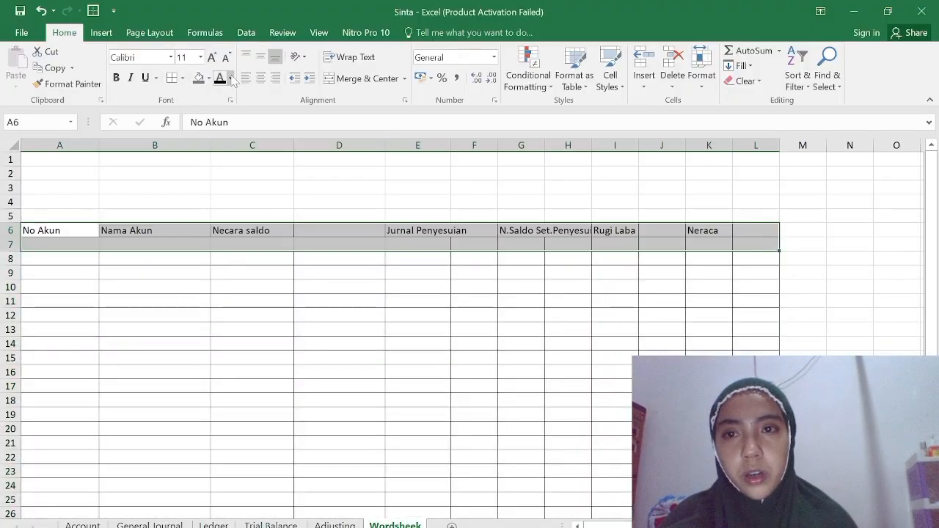
Move the header labels up to row 6 and set the font colour of A6:L7 to light green.
click(231, 79)
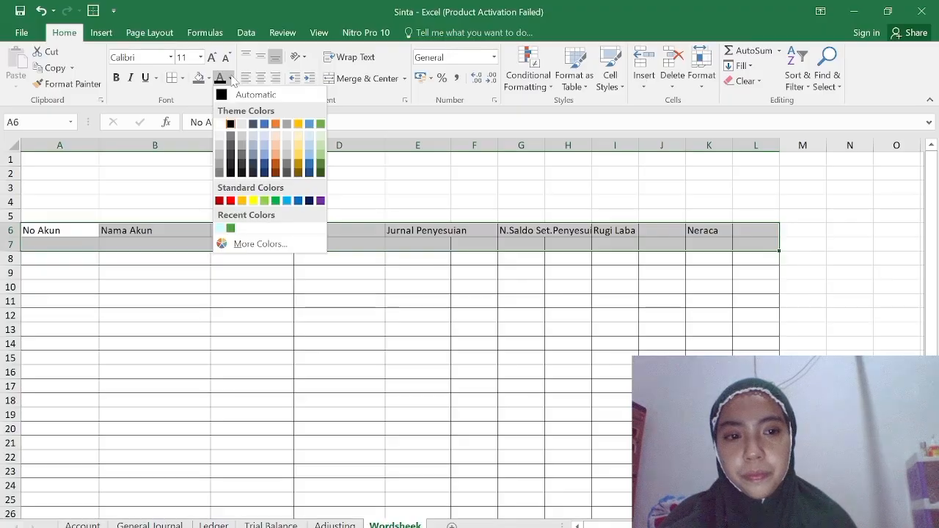
click(322, 144)
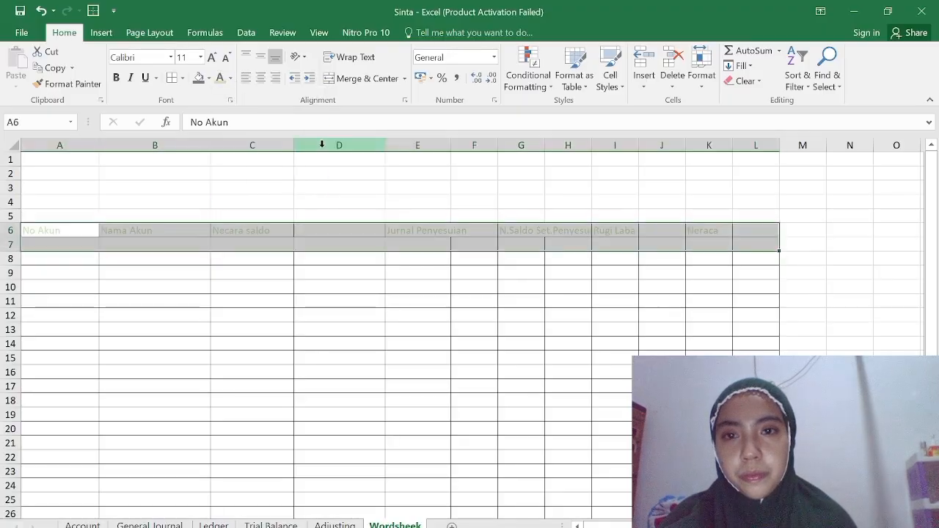
Format header A6:L7 with the automatic font colour, a light green fill, and merged and centred labels.
click(229, 78)
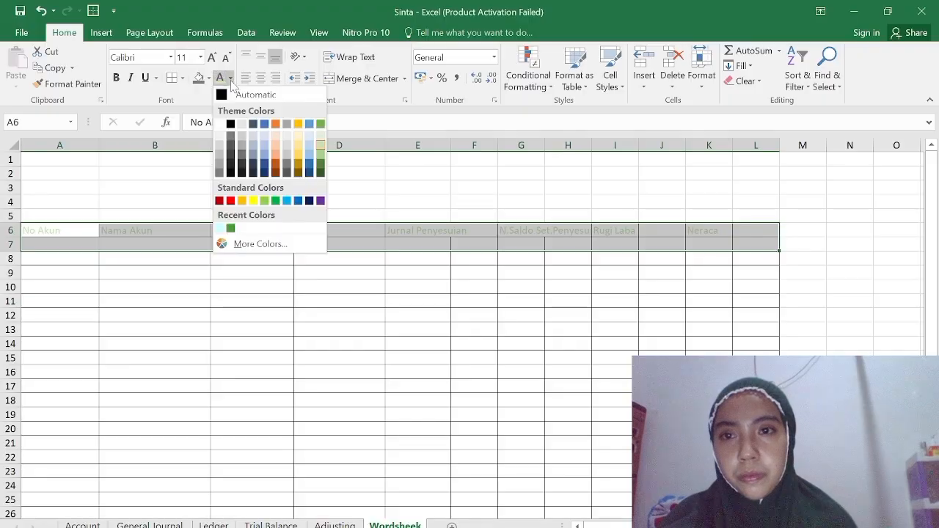
click(223, 98)
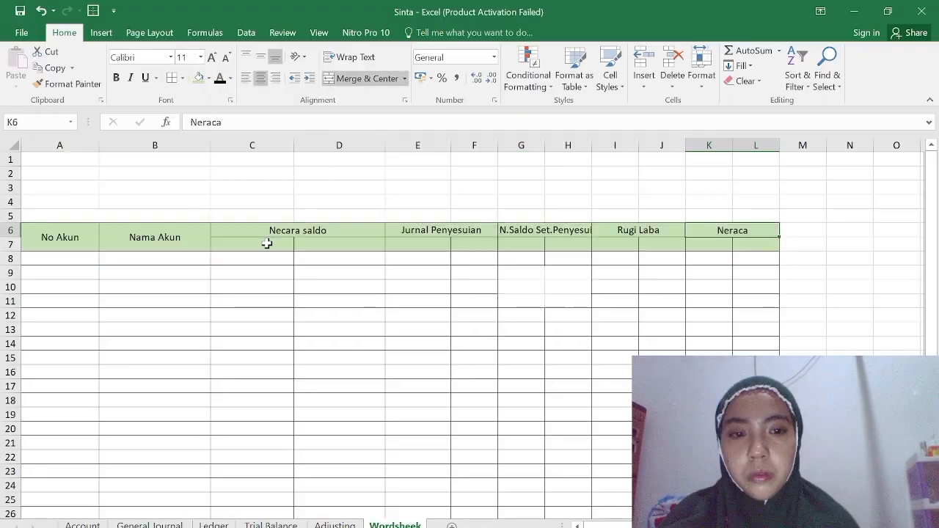
Enter the subheaders Debet and Kredit under Necara saldo in C7:D7 and under Jurnal Penyesuian in E7:F7.
click(267, 243)
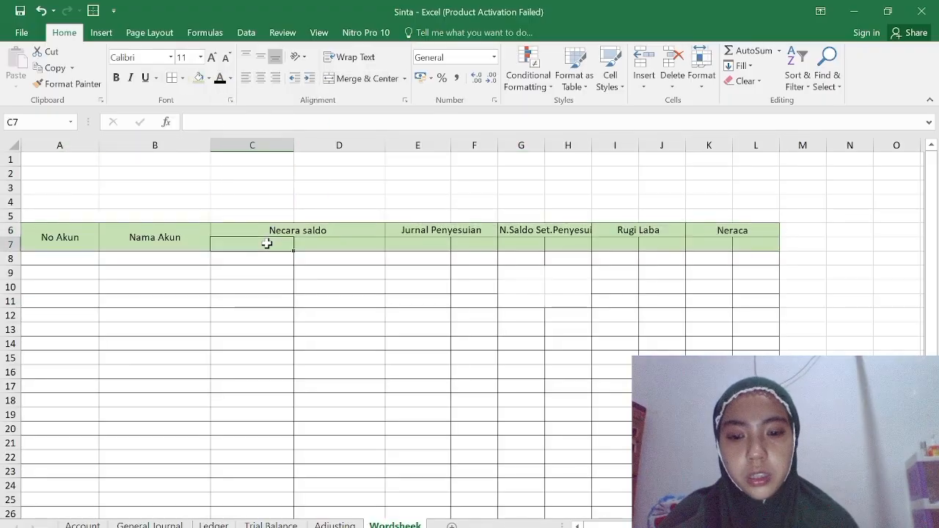
text(Debet)
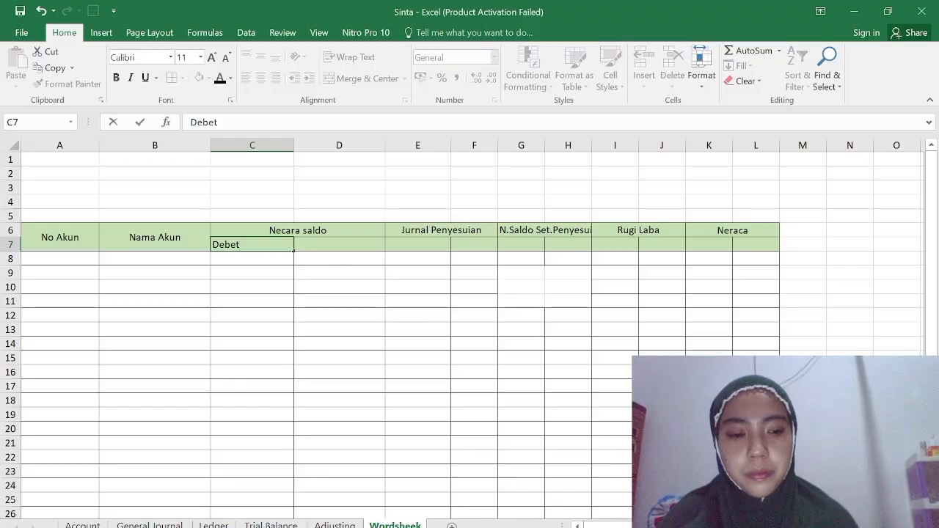
key(Tab)
text(Kredit)
key(Tab)
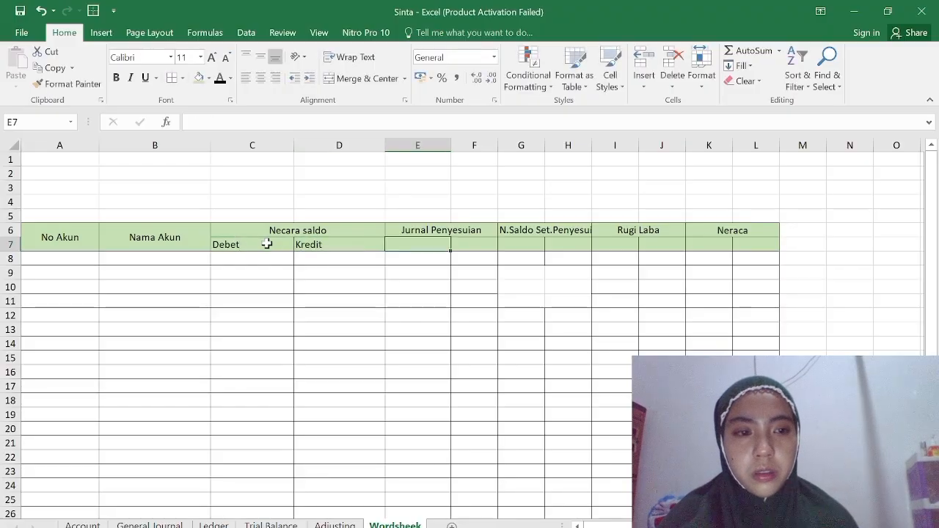
text(Debet)
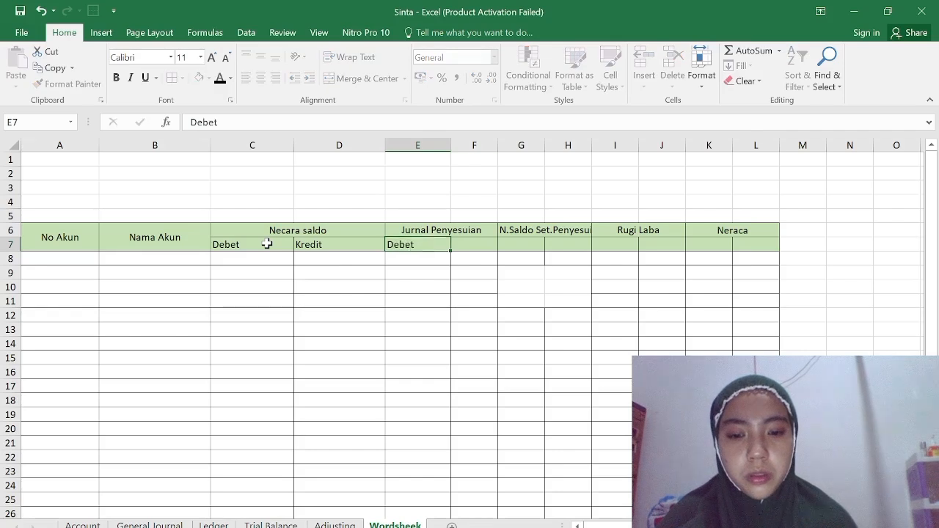
key(Tab)
text(Kredit)
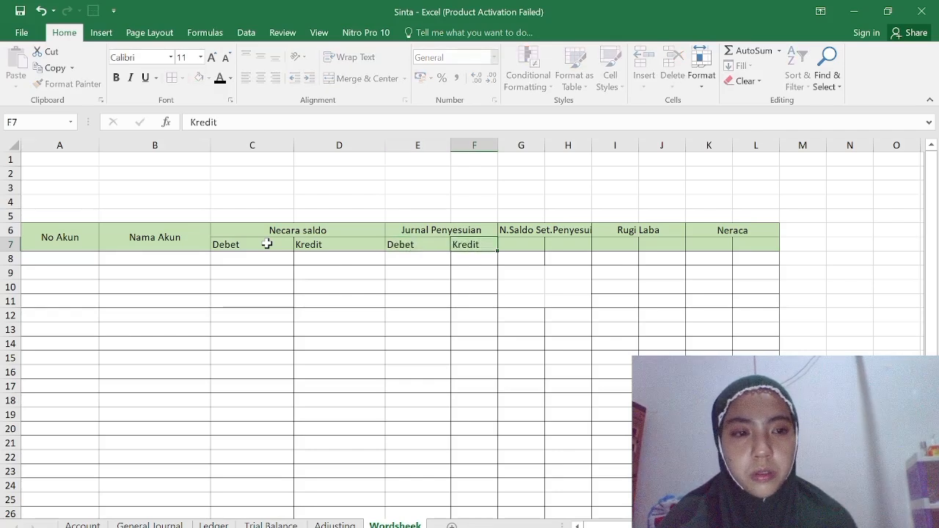
key(Tab)
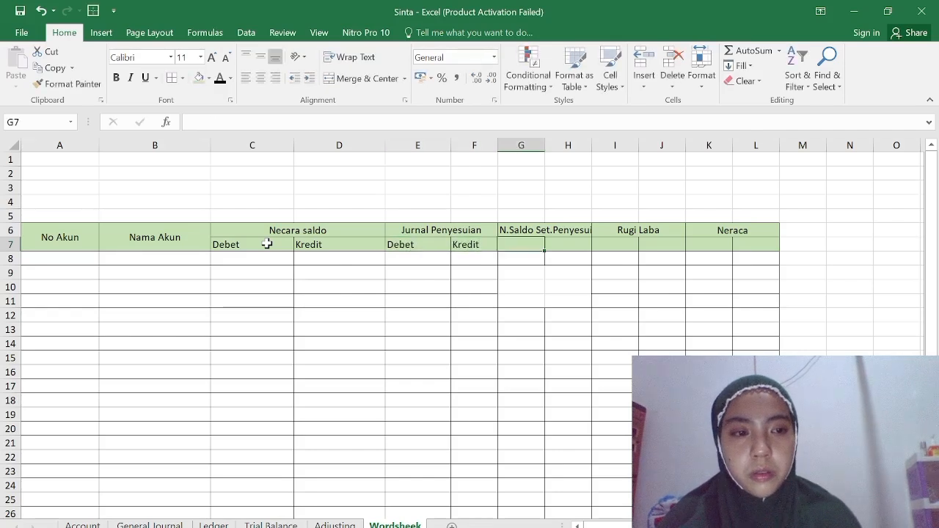
Enter the subheaders Debet and Kredit under N.Saldo Set.Penyesuian in G7:H7 and under Rugi Laba in I7:J7.
text(Debet)
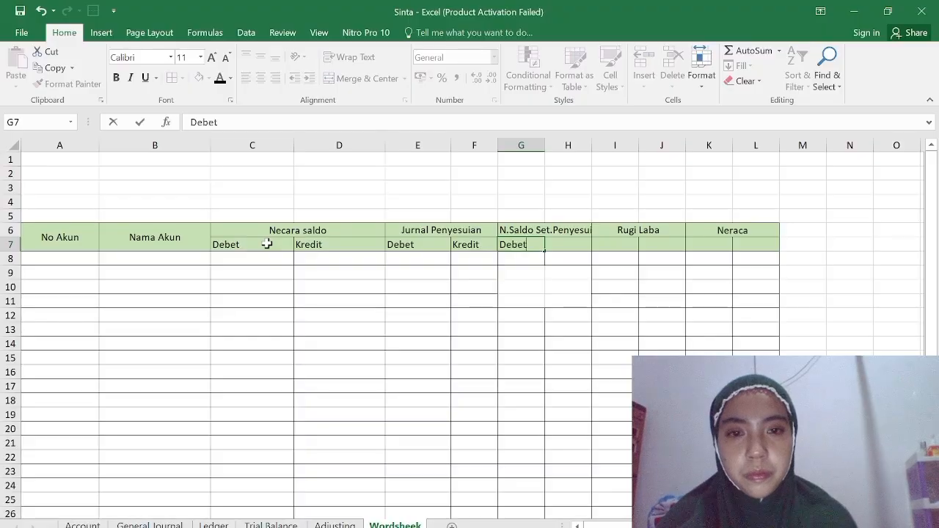
key(Tab)
text(Kre)
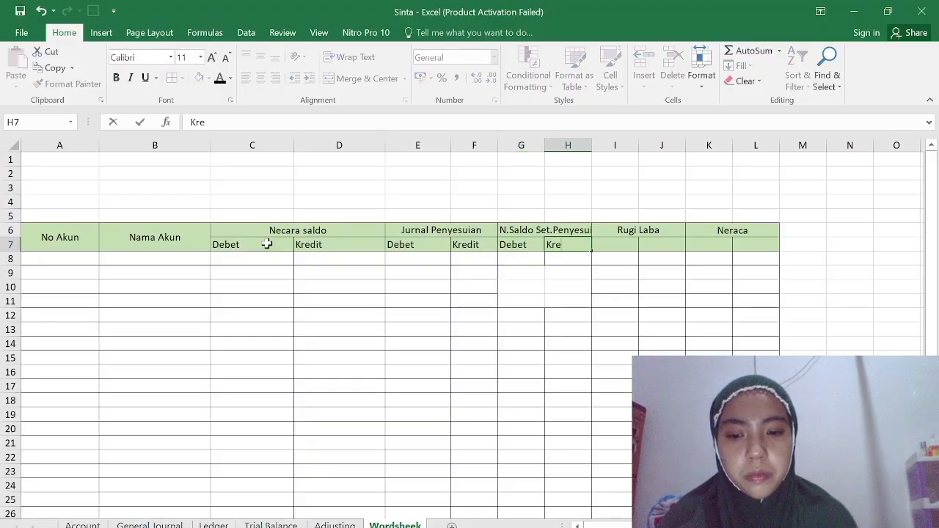
text(dit)
key(Tab)
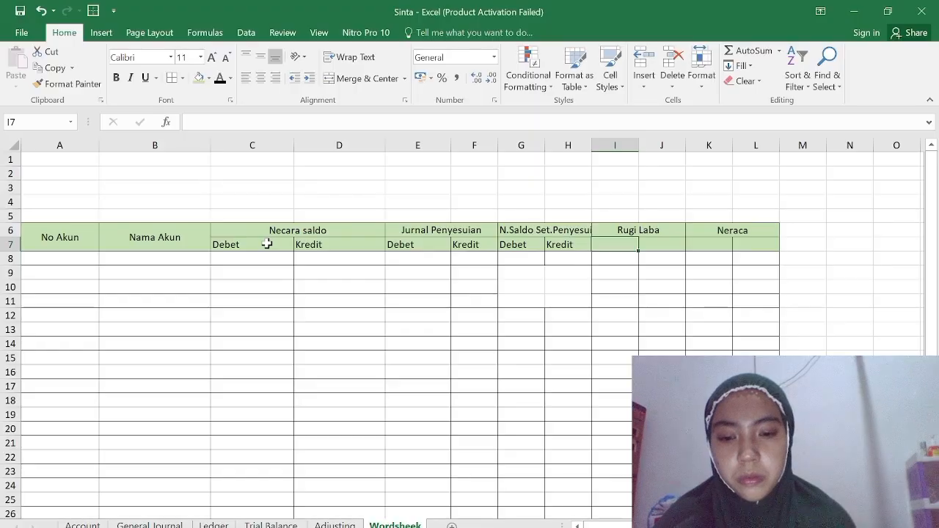
text(Debet)
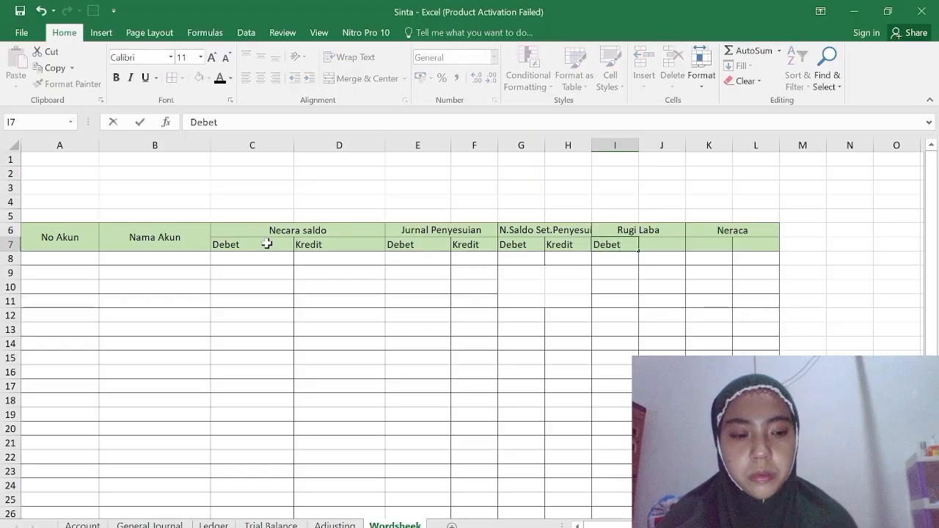
key(Tab)
text(Kredi)
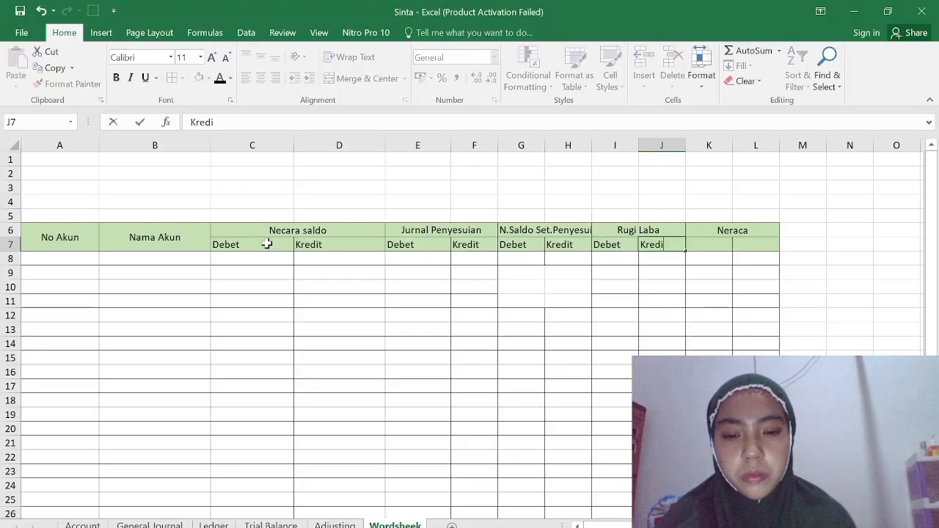
text(t)
key(Tab)
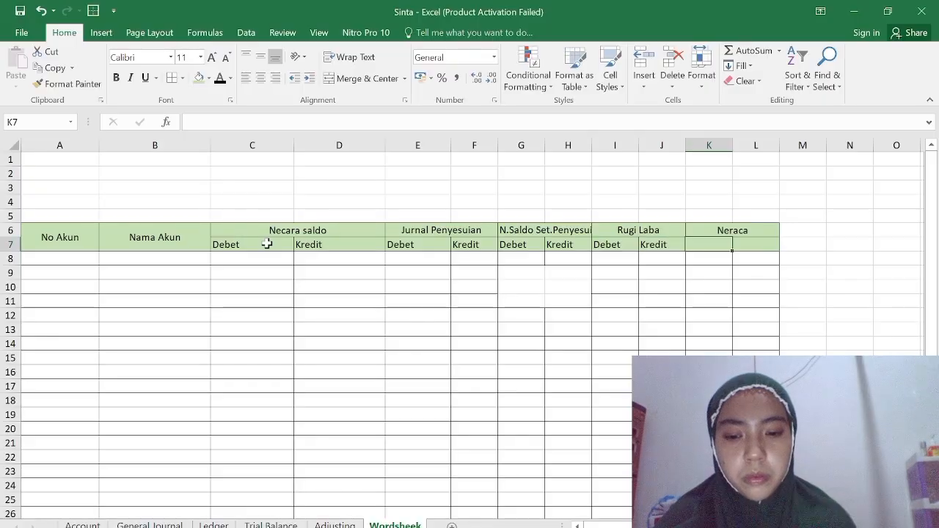
Enter the subheaders Debet in K7 and Kredit in L7 under Neraca.
text(C)
key(BackSpace)
text(Debet)
key(Tab)
text(Kredit)
key(Return)
Copy the account numbers and account names list from the Account sheet.
scroll(373, 247, down, 2)
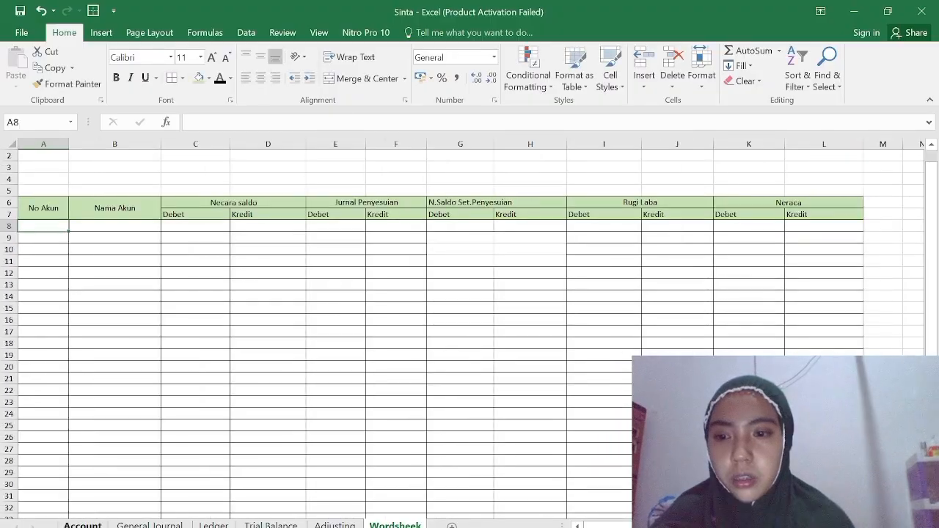
click(82, 525)
right_click(110, 333)
click(67, 339)
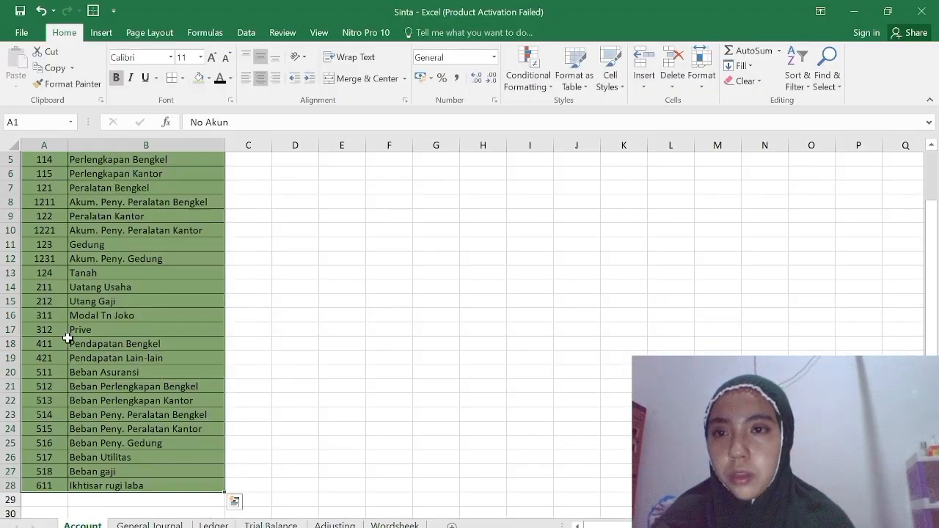
scroll(68, 339, up, 2)
drag(25, 157, 178, 481)
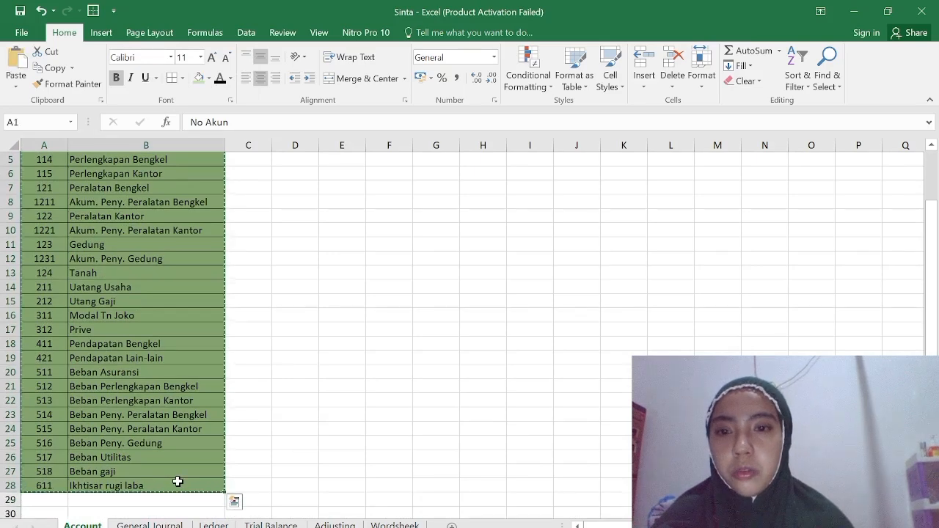
Paste the account numbers and names into A8:B34 of the Wordsheek sheet and widen column B to fit them.
click(395, 525)
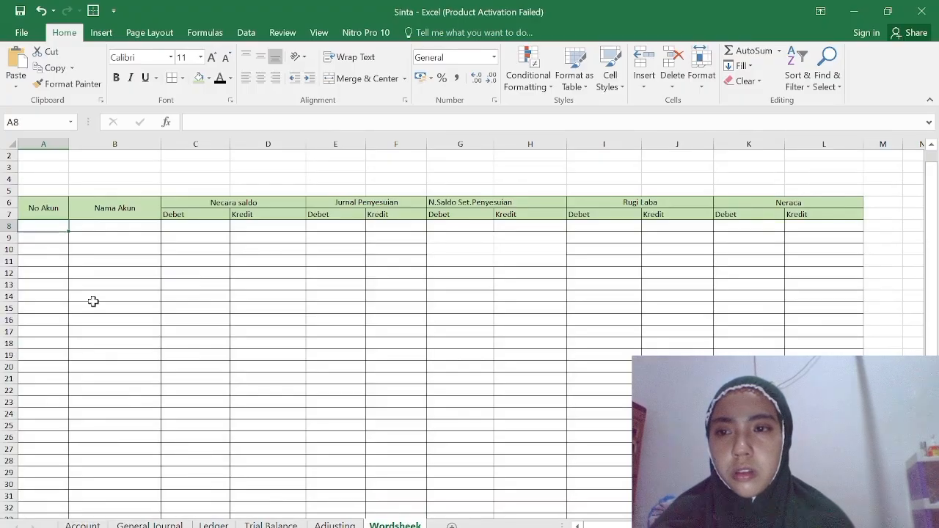
click(44, 250)
drag(44, 228, 154, 454)
key(ctrl+v)
scroll(155, 454, up, 3)
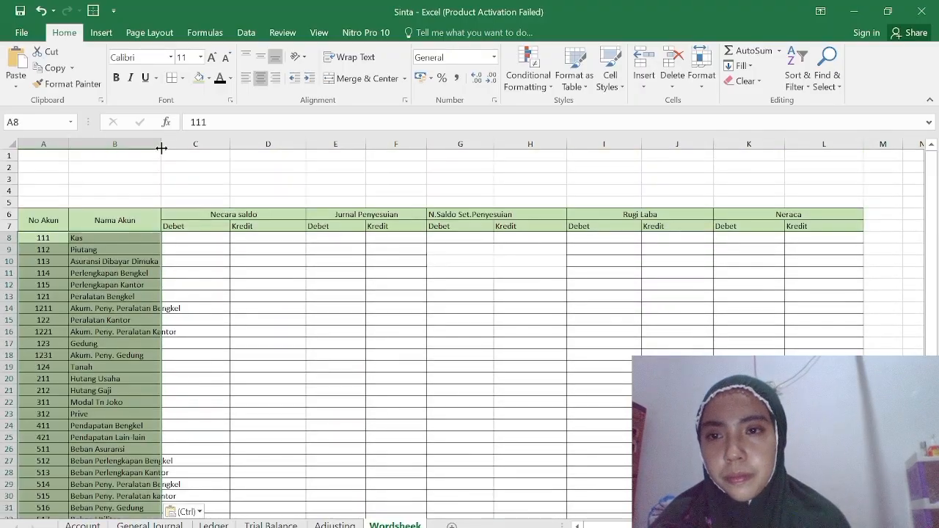
drag(162, 148, 193, 157)
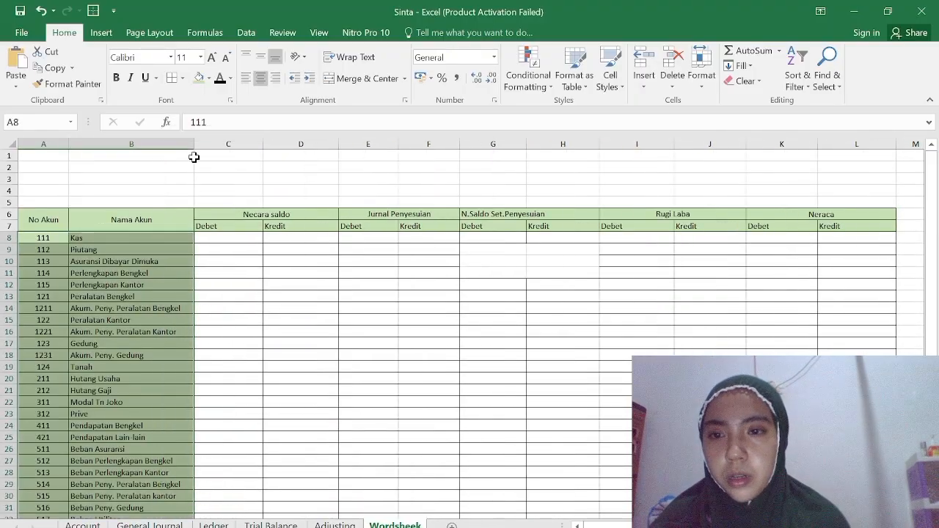
Select the Debet column E6:E20 on the Adjusting sheet and open the list of defined names.
click(222, 244)
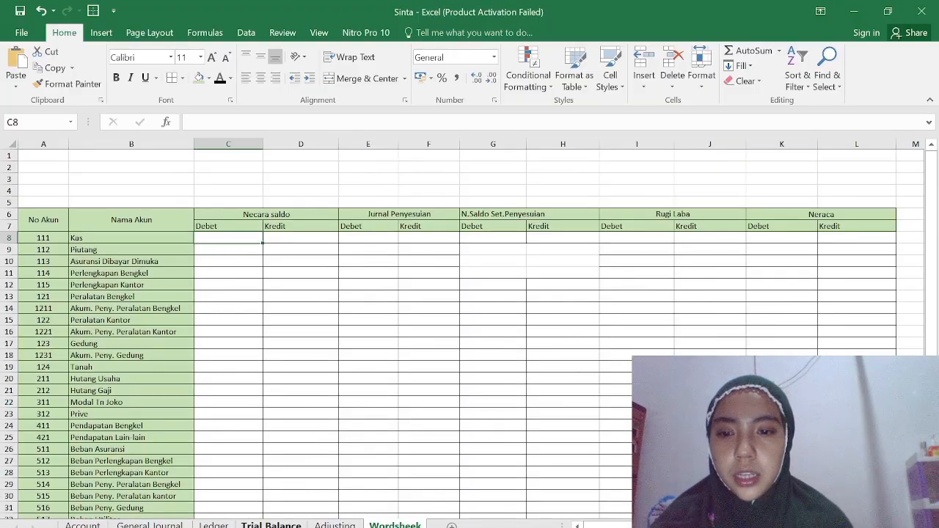
click(335, 525)
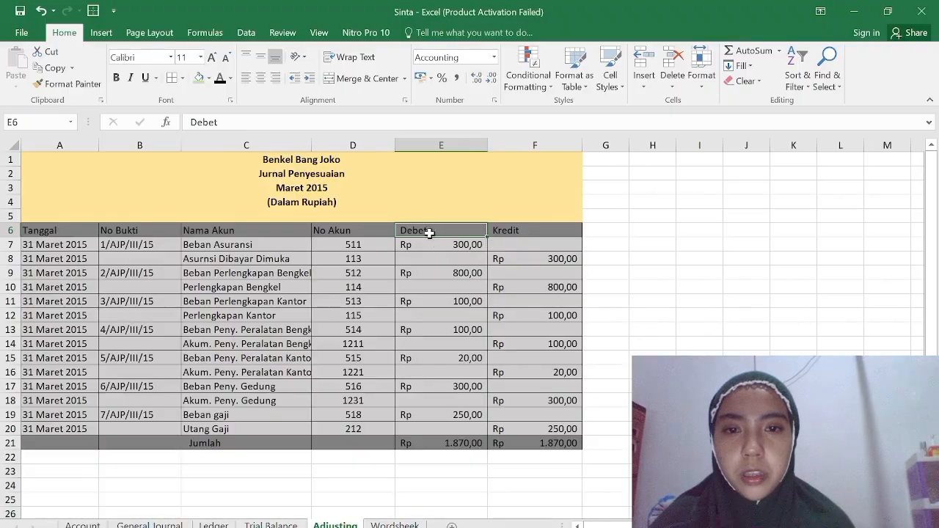
drag(429, 231, 431, 428)
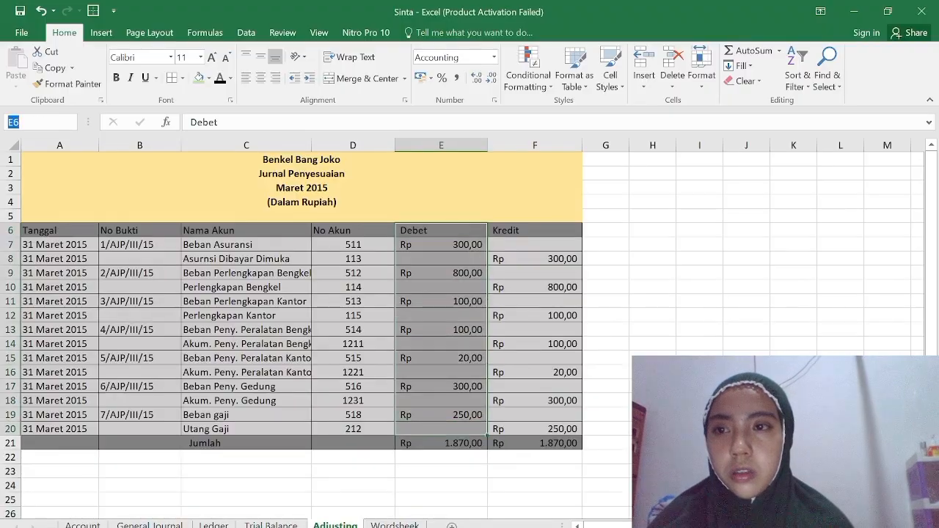
click(72, 122)
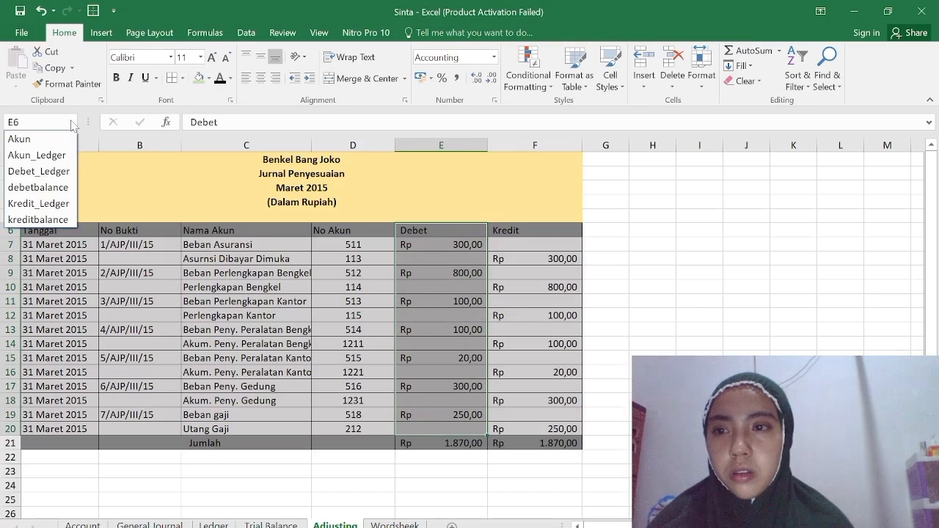
Copy the Debet and Kredit columns E6:F20 on the Adjusting sheet.
click(450, 232)
drag(459, 242, 550, 429)
key(ctrl+c)
key(super+Tab)
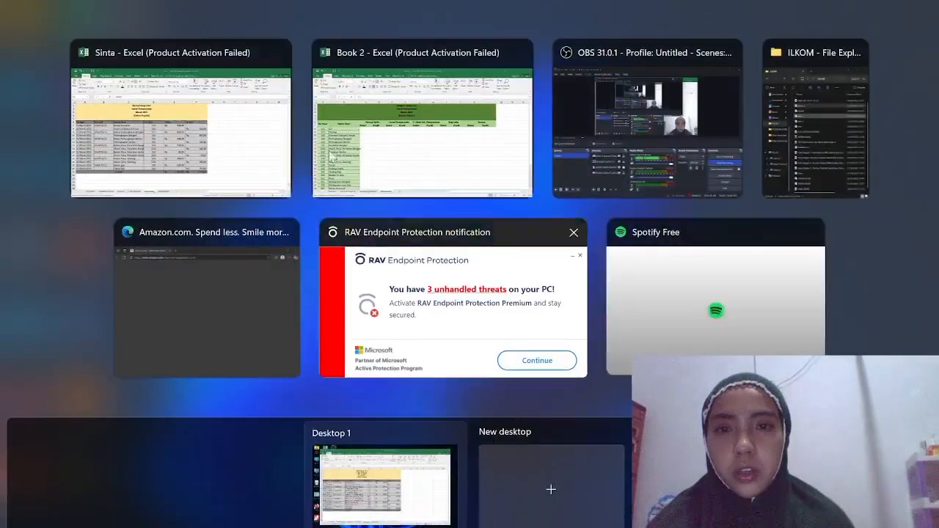
click(237, 121)
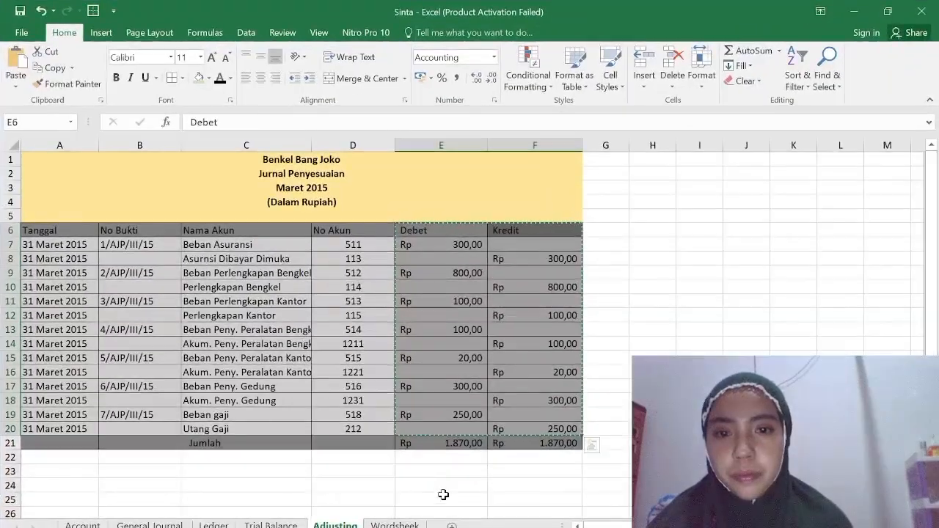
Paste the trial balance Debet and Kredit formulas into C8:D34 of the Wordsheek sheet.
click(394, 524)
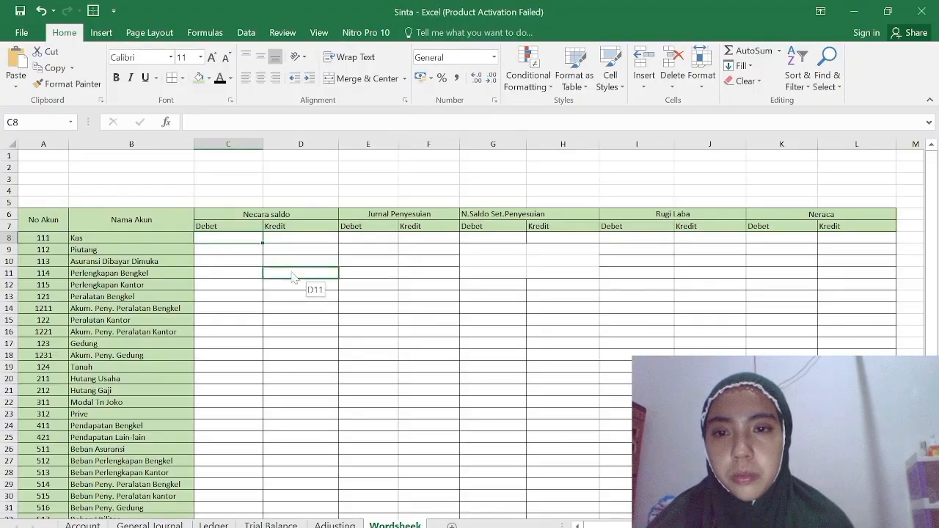
drag(230, 237, 293, 469)
key(ctrl+v)
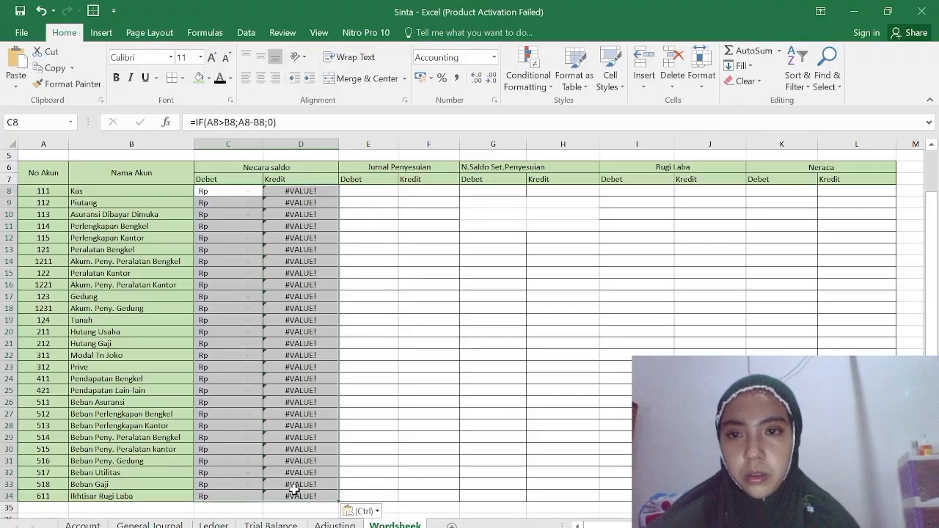
Replace the contents of C8:D34 by pasting the trial balance Debet and Kredit amounts as links.
click(221, 225)
drag(235, 191, 286, 499)
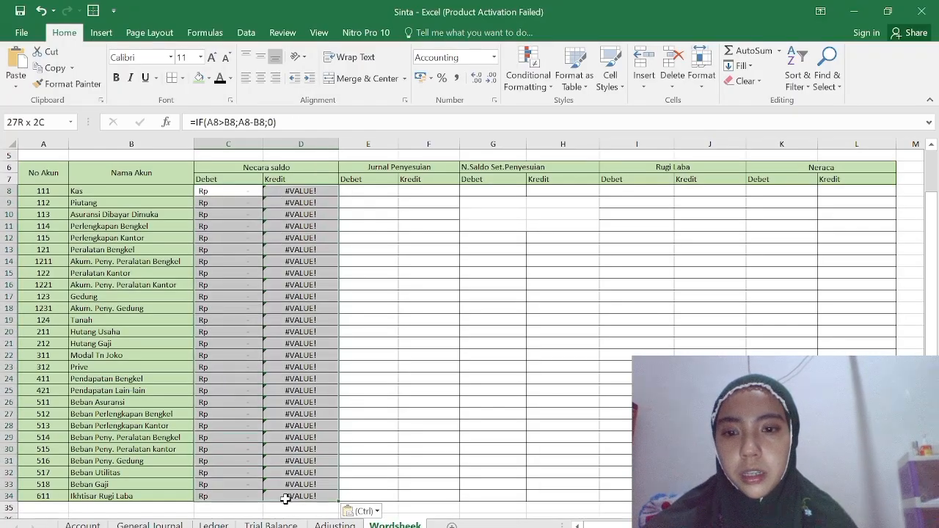
scroll(287, 491, down, 4)
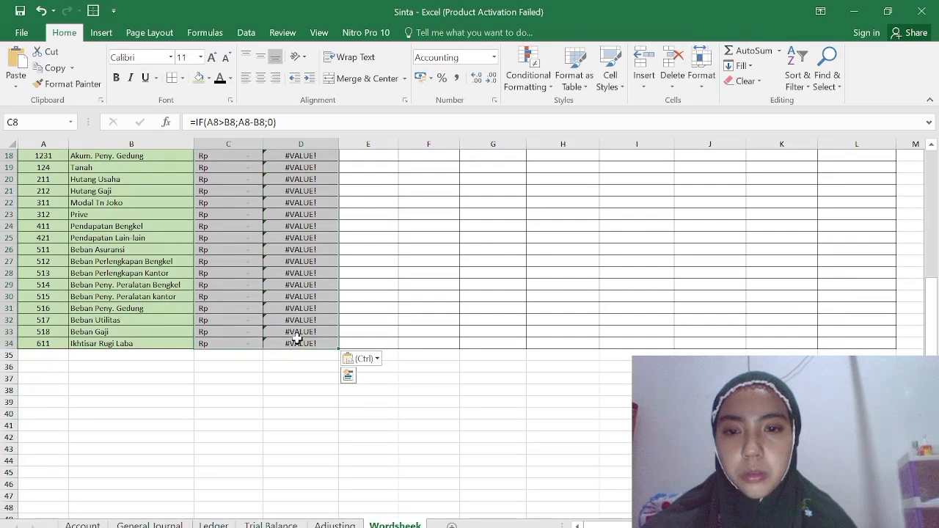
right_click(298, 344)
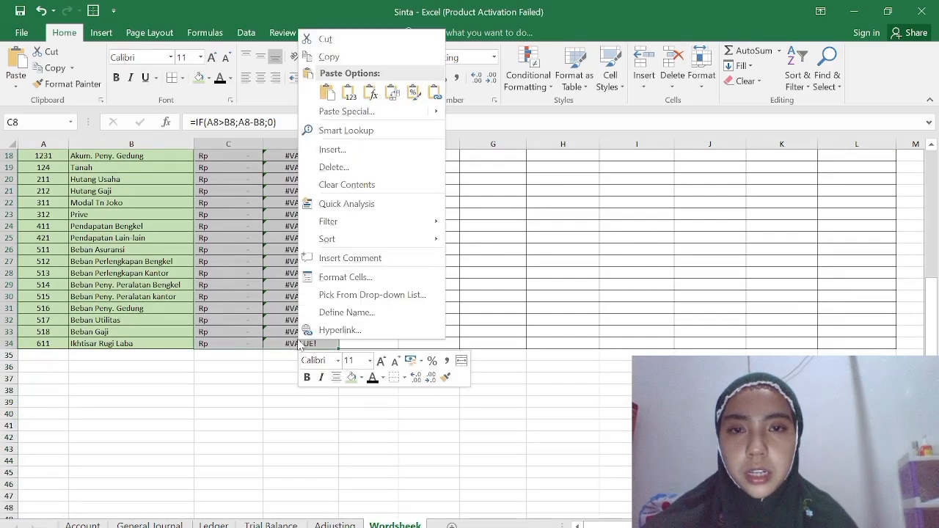
click(434, 92)
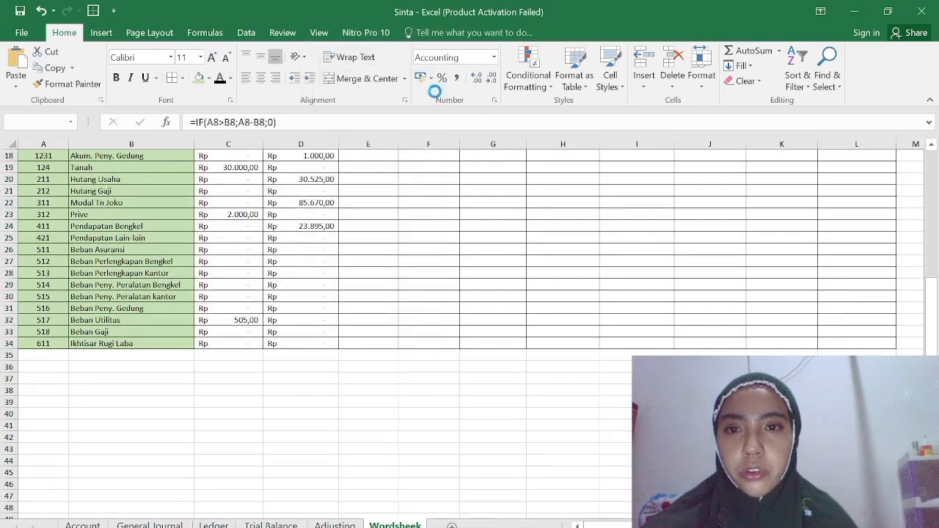
scroll(350, 305, up, 6)
click(350, 334)
scroll(349, 334, down, 3)
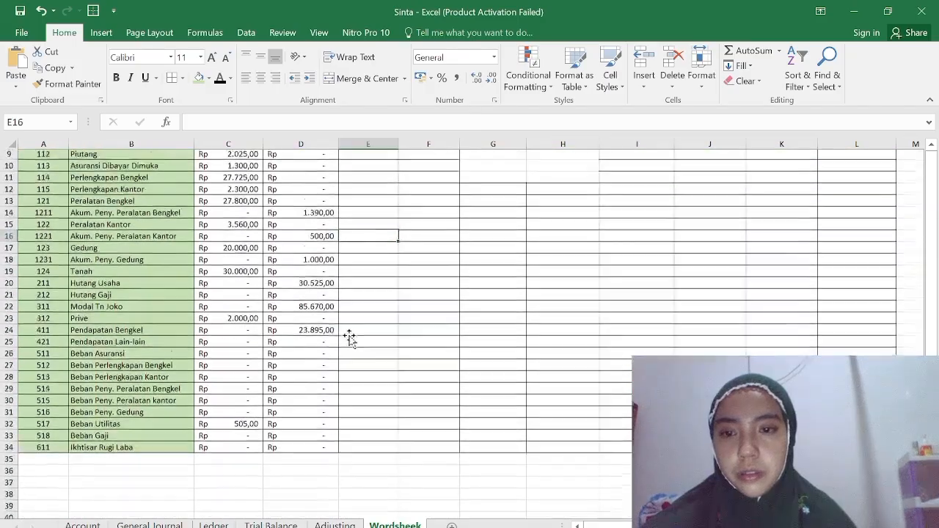
Start a SUMIF formula in E8, the Jurnal Penyesuian Debet cell for Kas, with Akun_Adjusting as its range.
scroll(349, 335, up, 3)
click(385, 240)
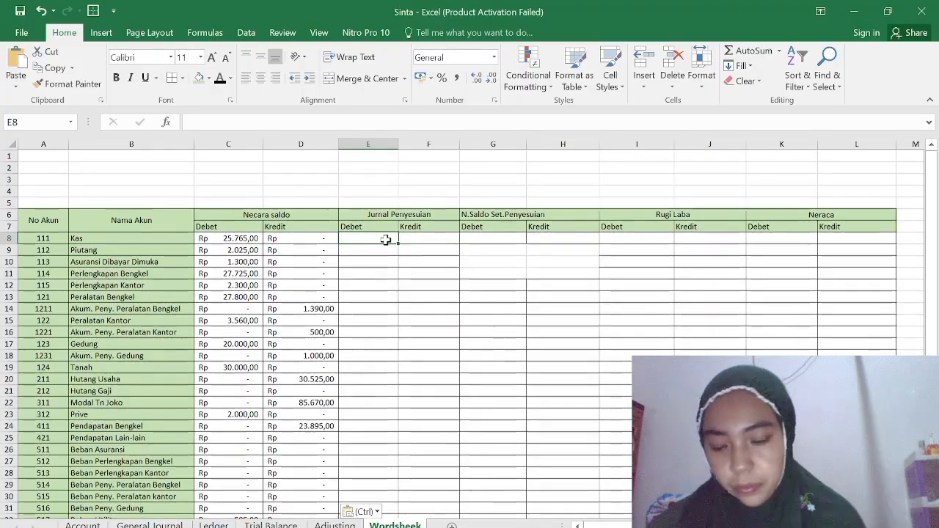
text(=s)
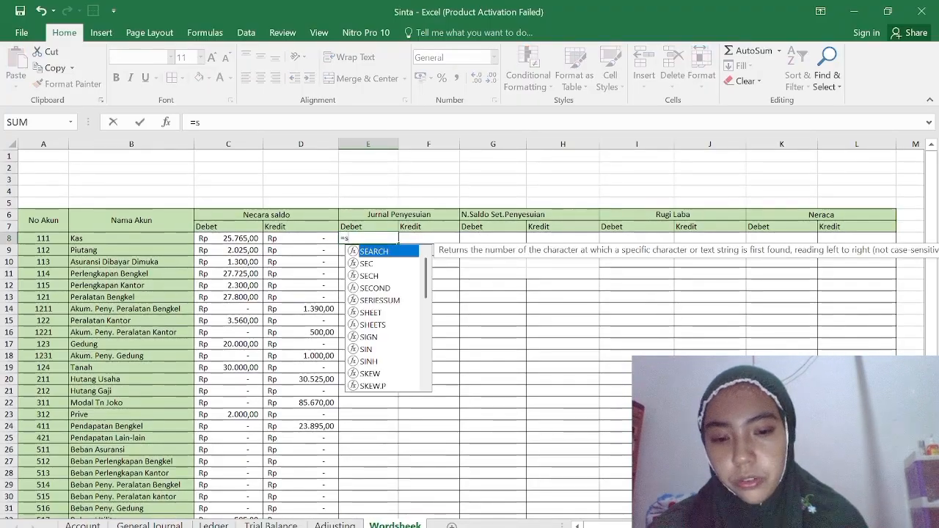
text(um)
click(373, 263)
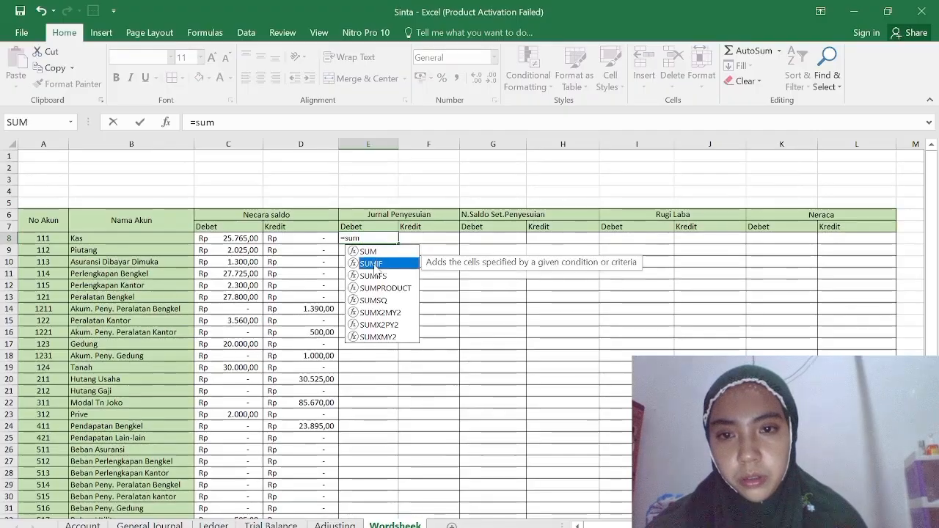
double_click(374, 263)
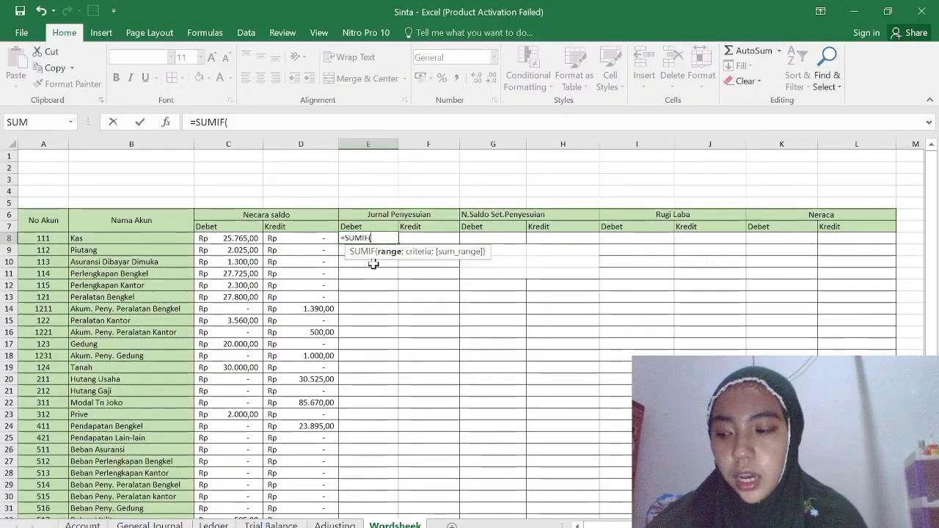
text(akun)
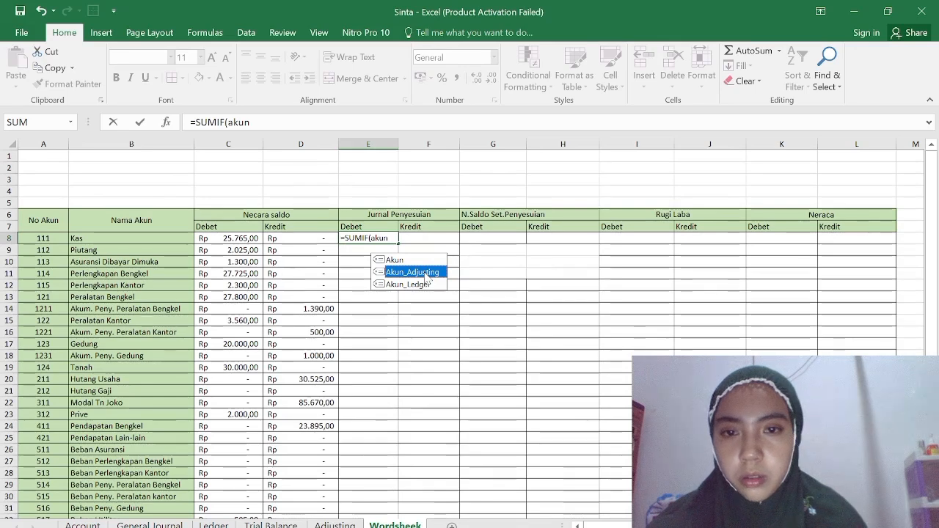
text(a)
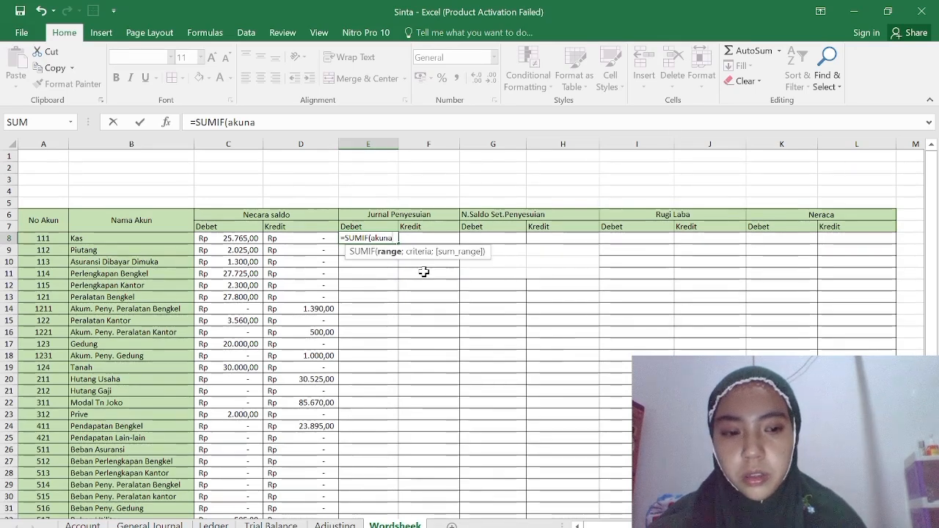
key(BackSpace)
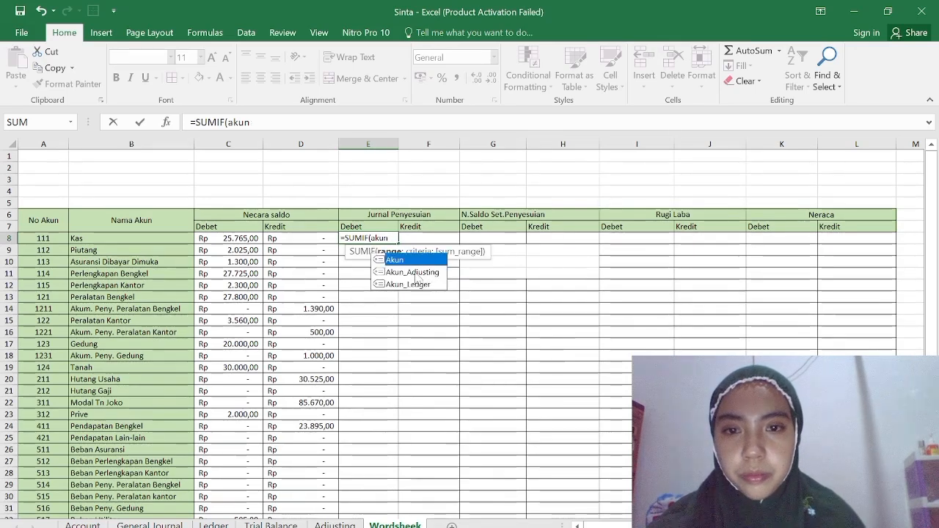
double_click(414, 272)
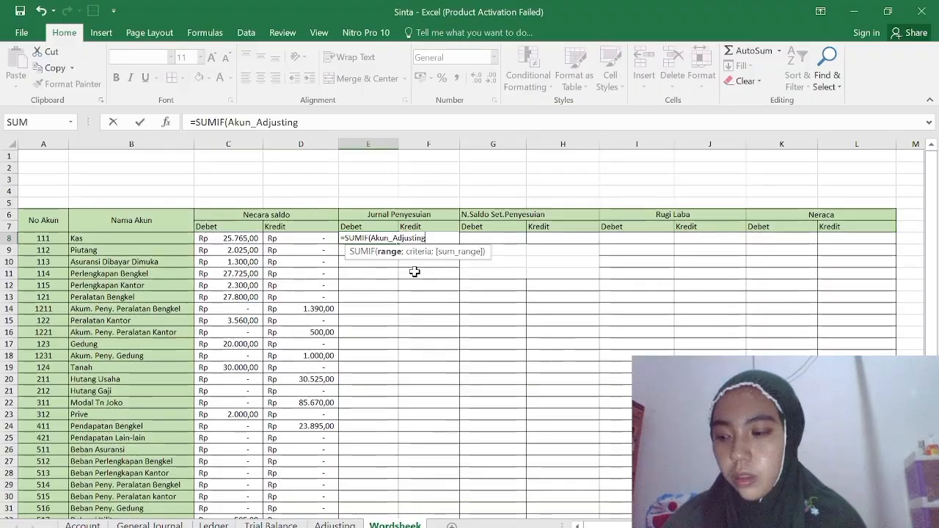
Complete the Debet formula in E8 as =SUMIF(akunadjusting;D8;debetadjusting).
text(;)
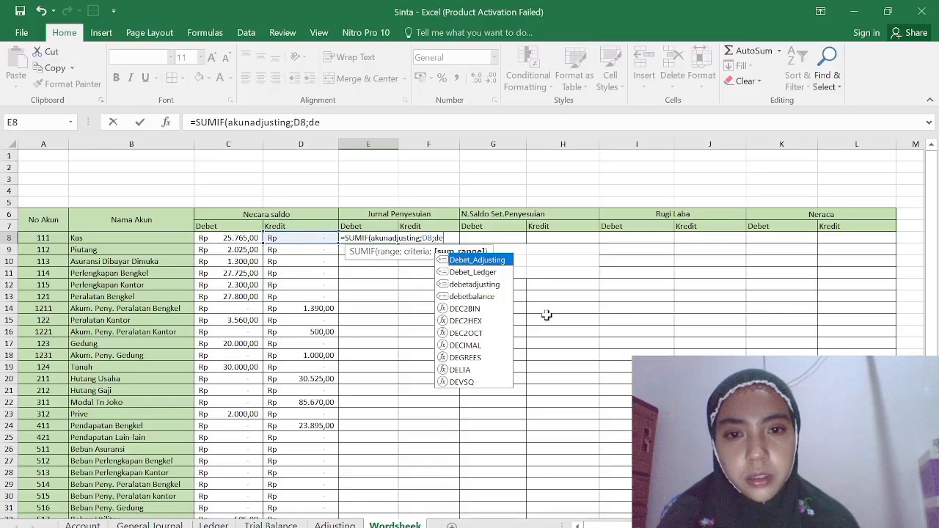
double_click(489, 284)
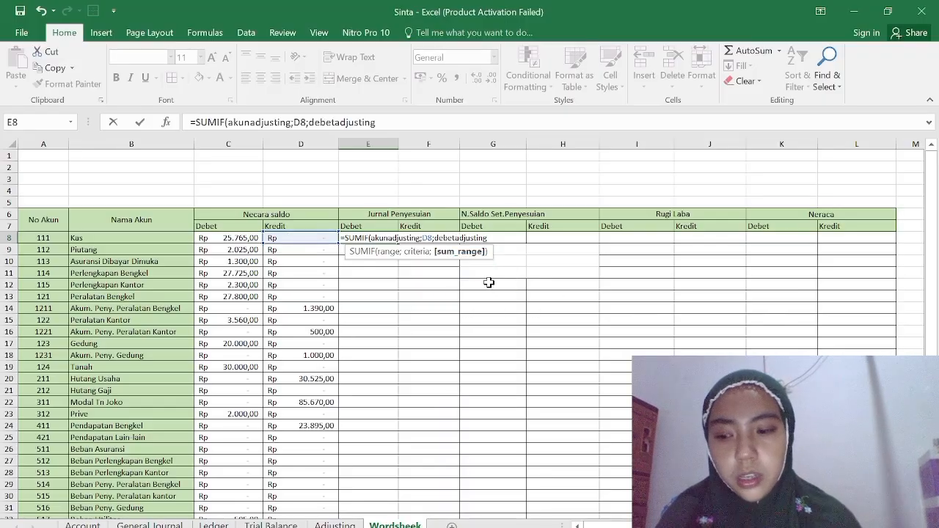
text())
key(Return)
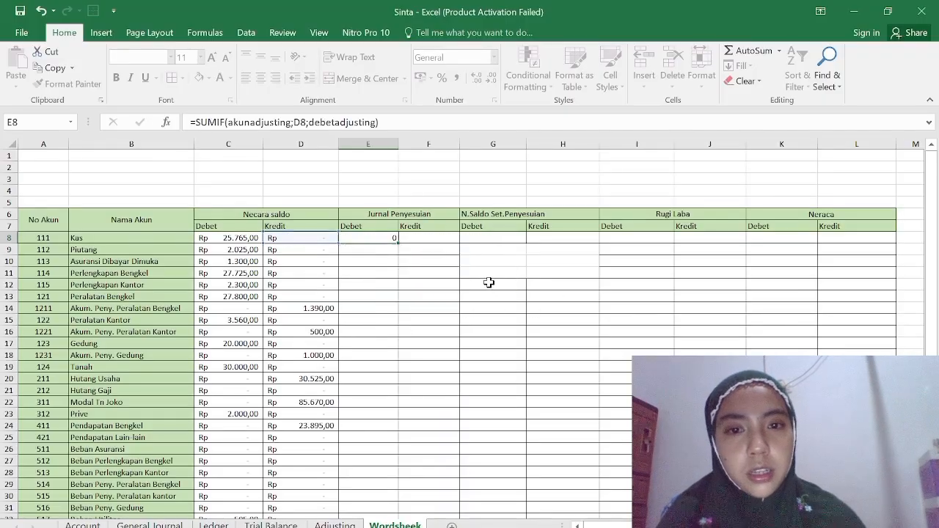
Format cells E8:L34 as Accounting with the Rp Indonesian currency symbol.
drag(374, 236, 856, 425)
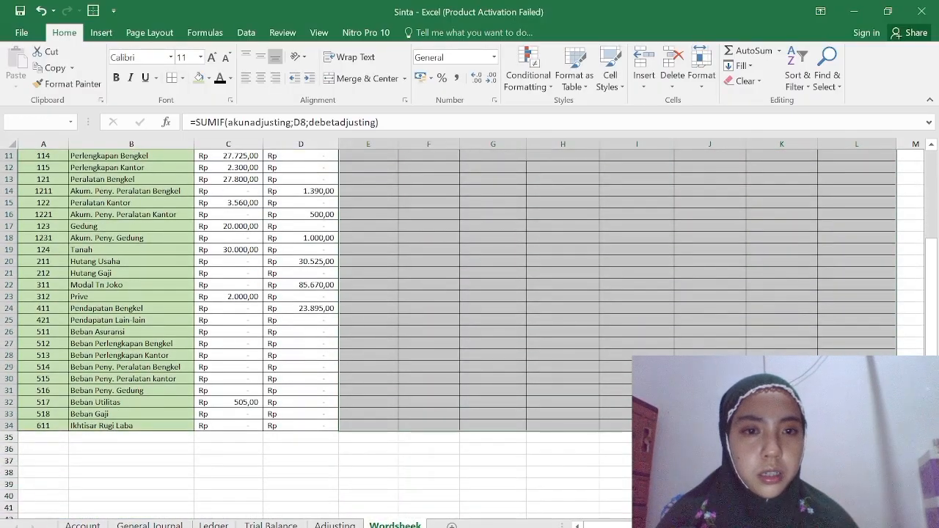
right_click(862, 426)
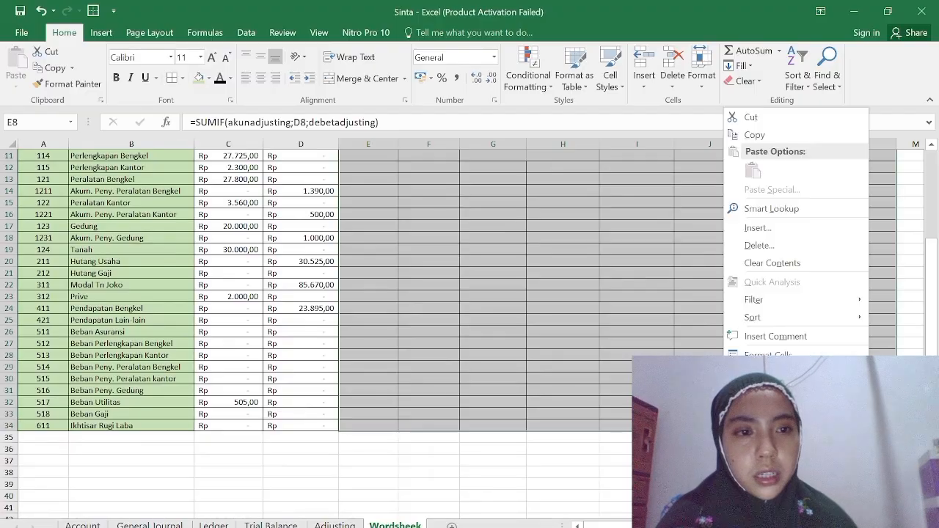
click(780, 354)
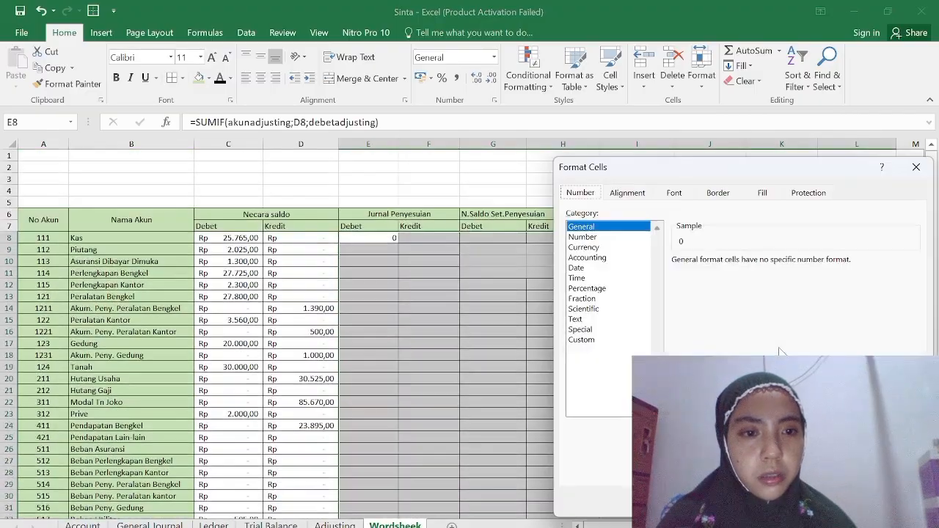
click(627, 258)
click(913, 280)
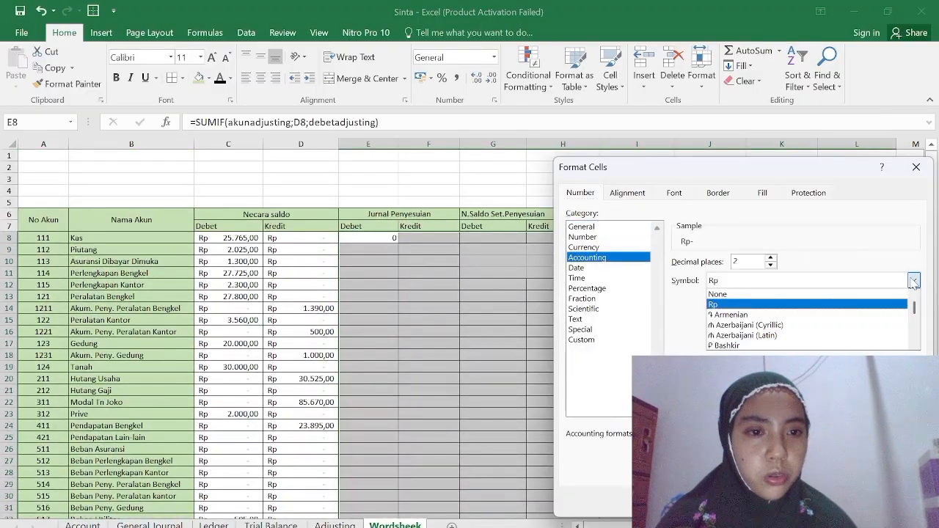
click(914, 345)
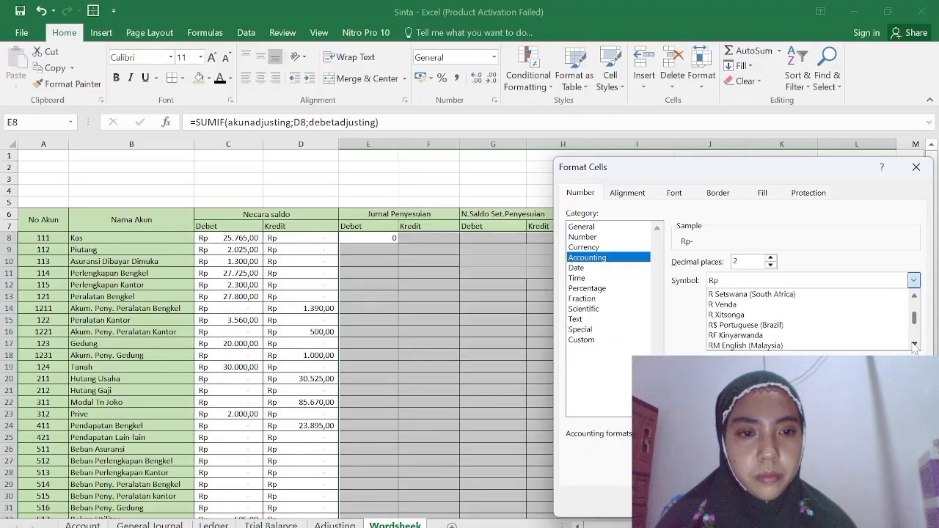
click(866, 343)
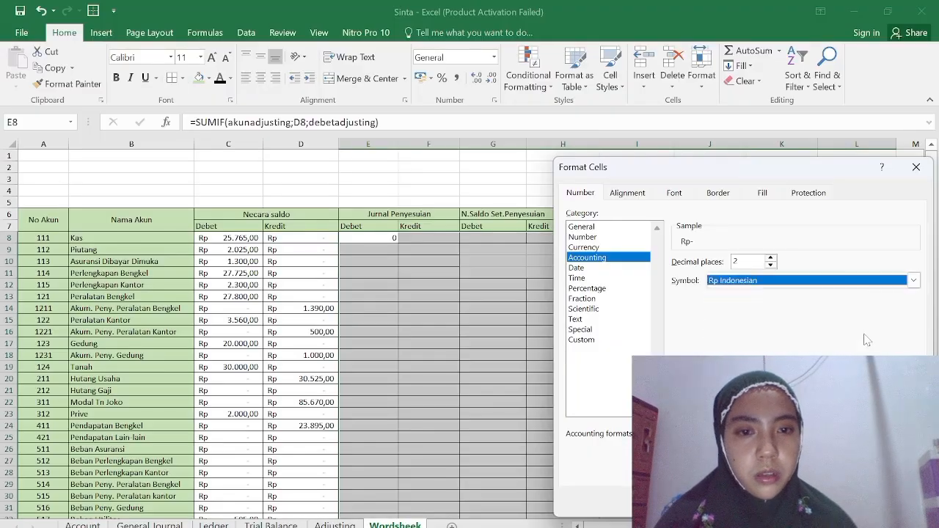
key(Return)
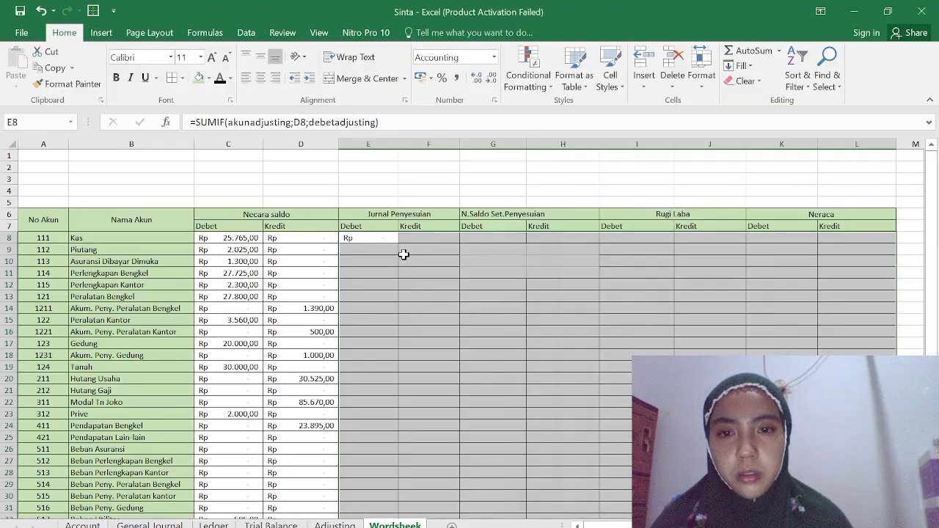
Fill the Jurnal Penyesuian Debet formula from E8 down to E34.
click(384, 237)
drag(398, 243, 394, 497)
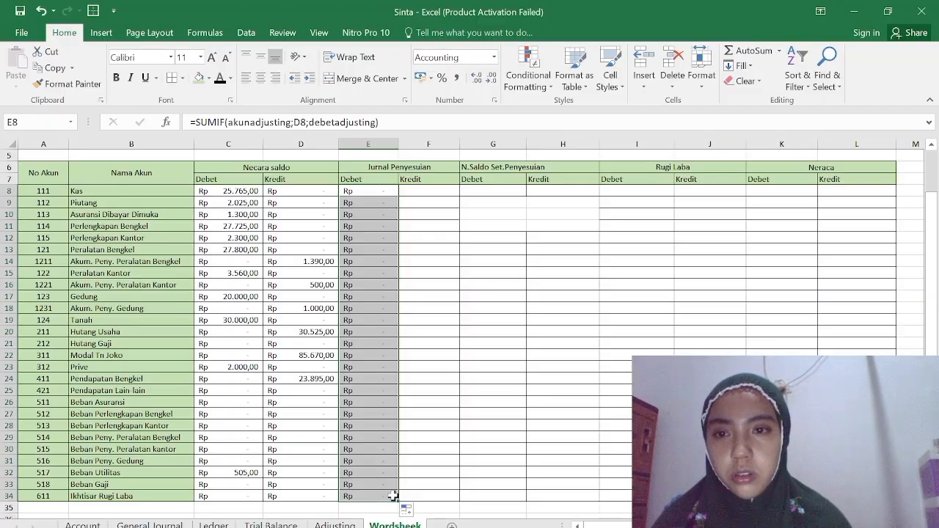
Start a SUMIF formula in F8, the Jurnal Penyesuian Kredit cell for Kas, with range akunadjusting and criteria D8.
scroll(419, 320, up, 2)
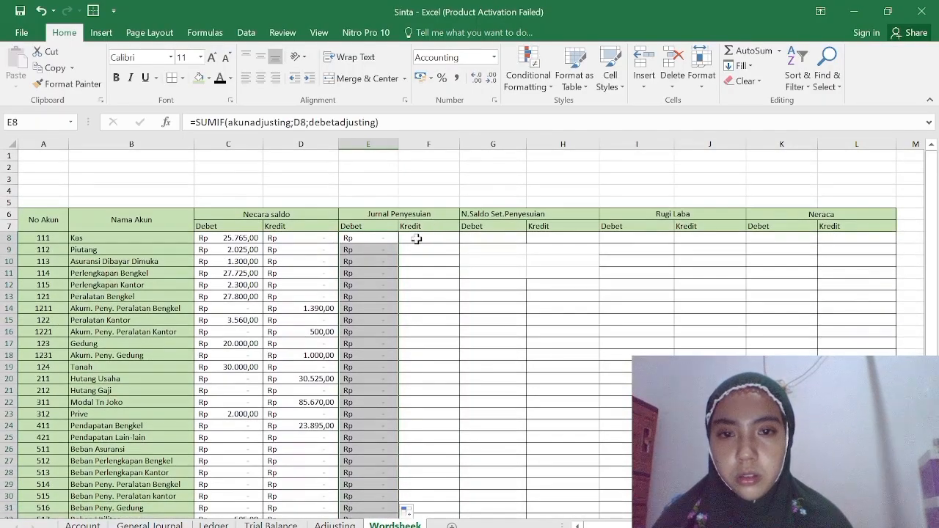
click(416, 239)
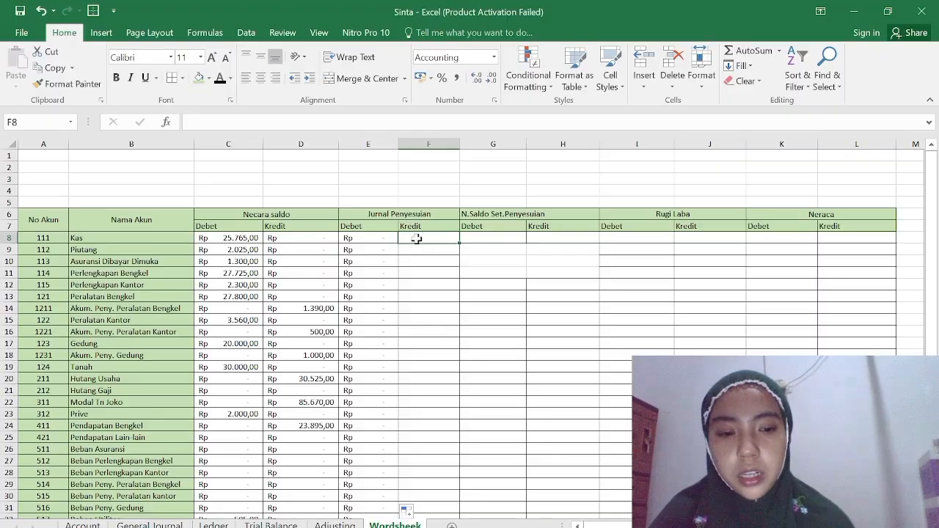
text(=)
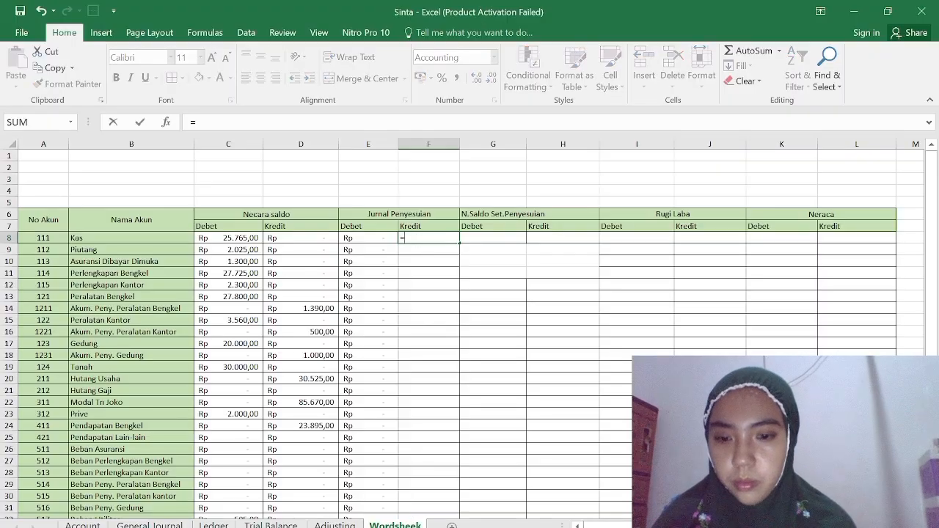
text(sum)
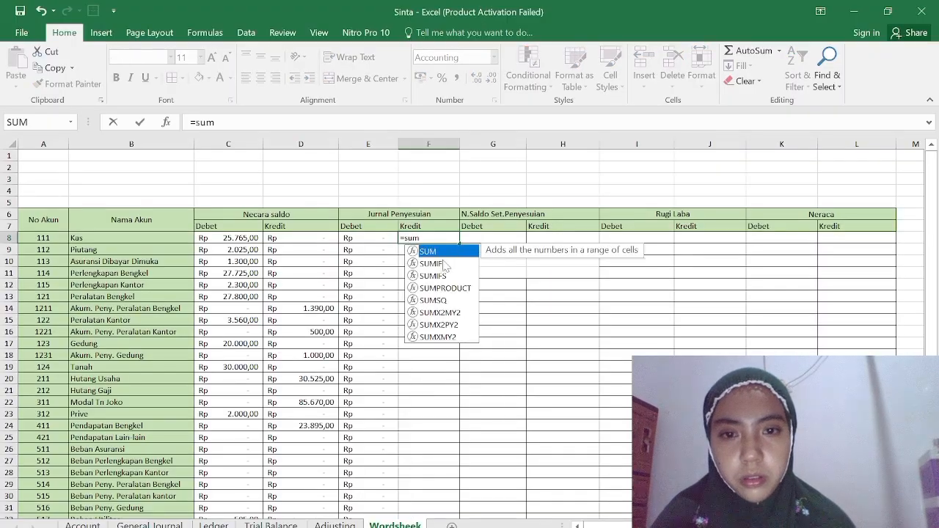
double_click(439, 263)
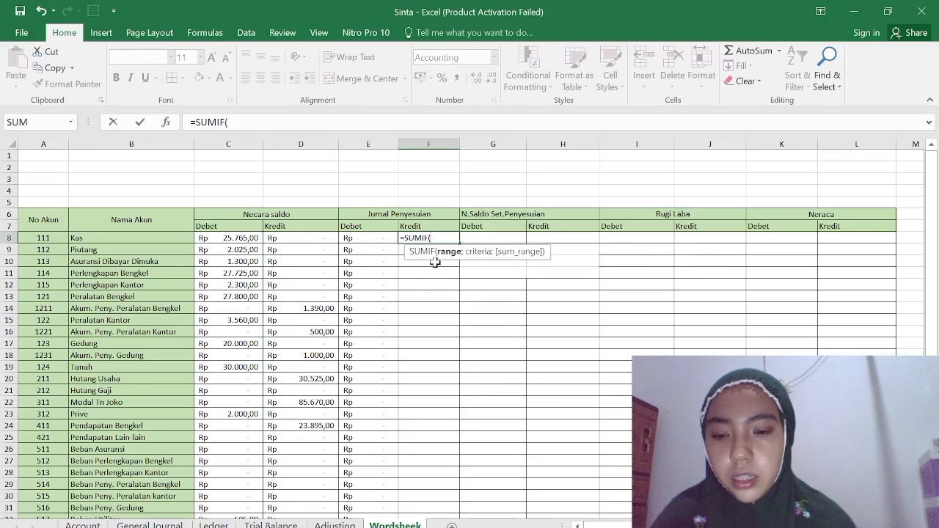
text(akun)
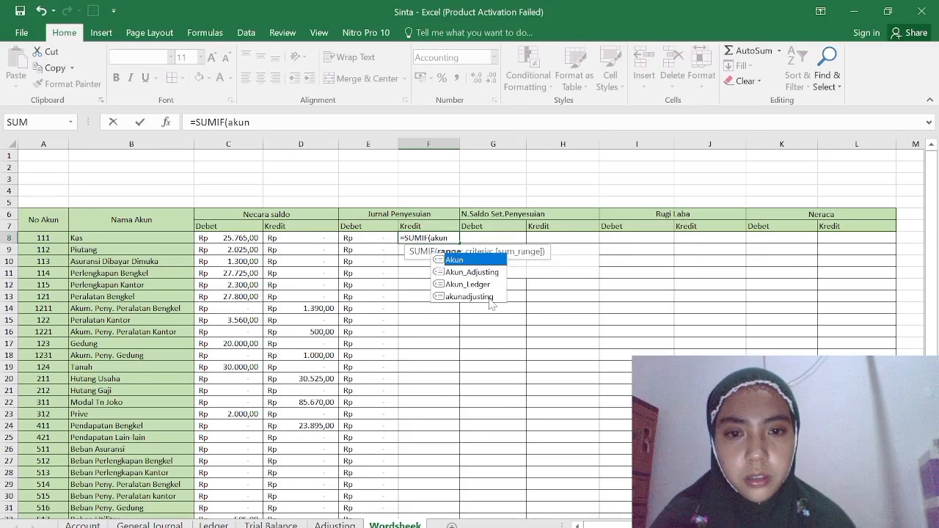
double_click(490, 301)
text(;)
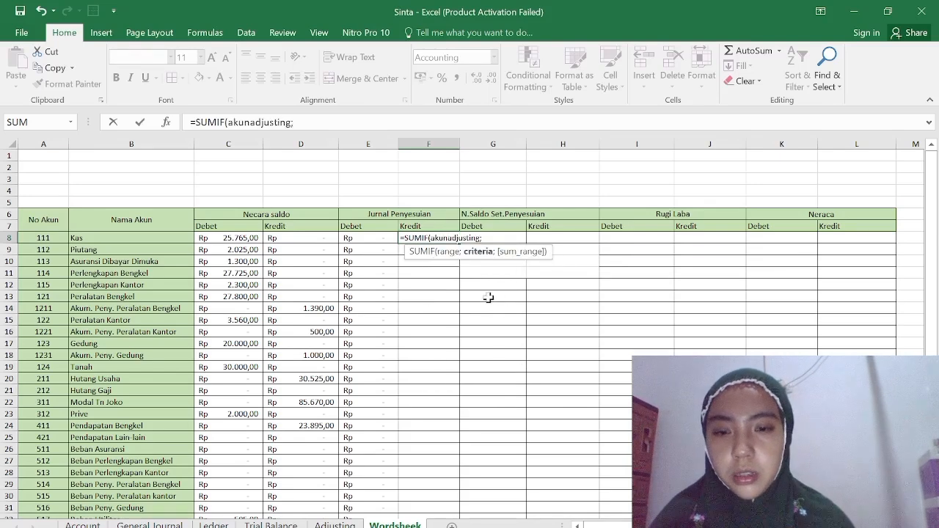
click(287, 241)
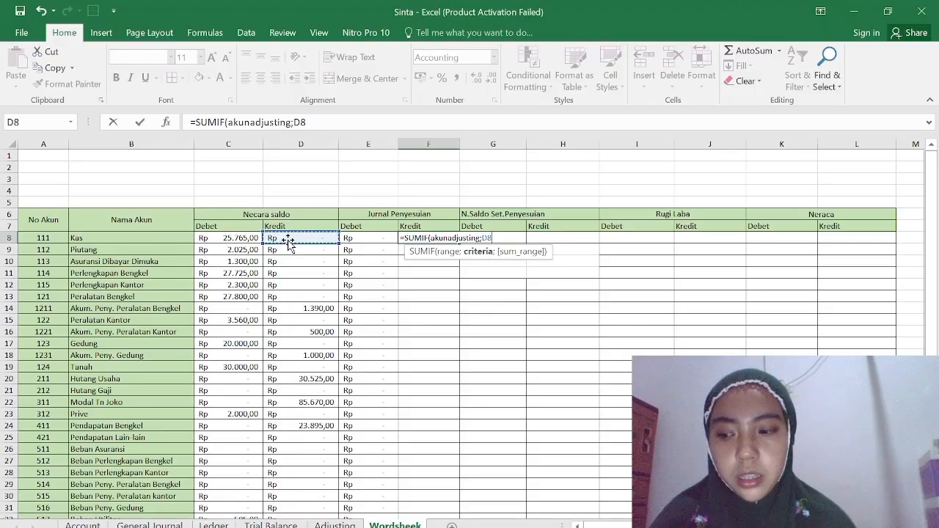
Complete the Kredit formula in F8 with kreditadjusting as its sum range.
text(;)
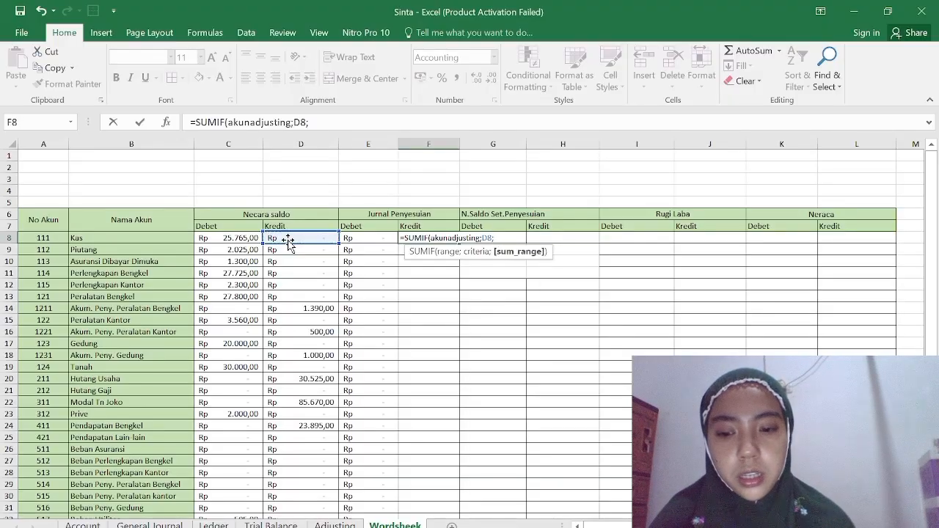
text(de)
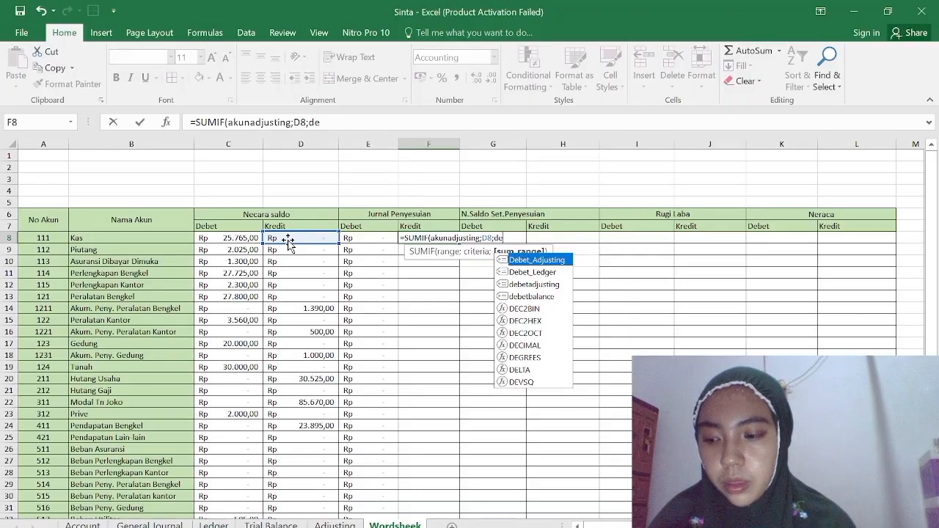
key(BackSpace)
key(BackSpace)
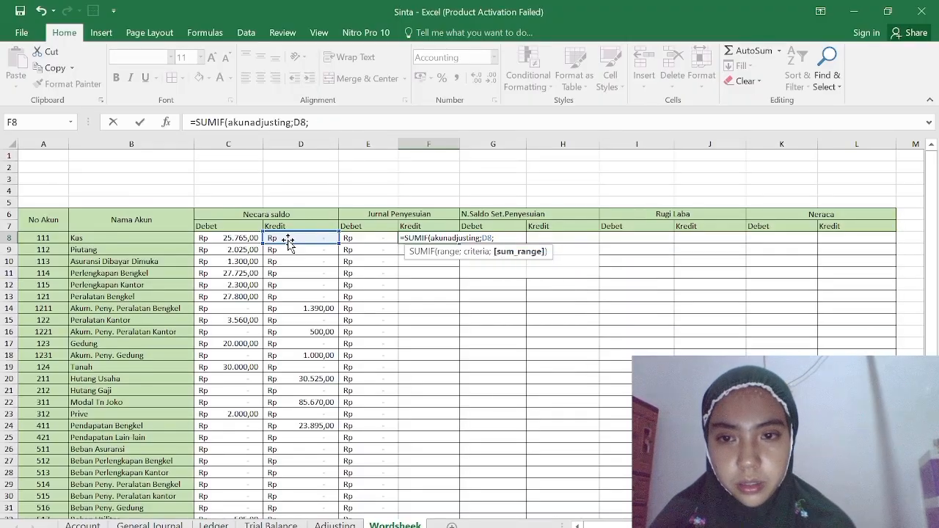
text(kre)
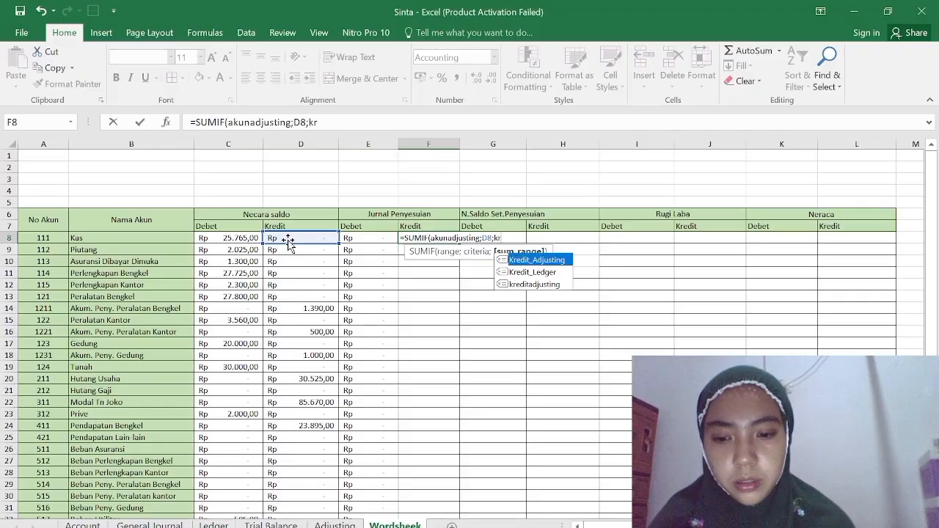
double_click(526, 284)
key(Return)
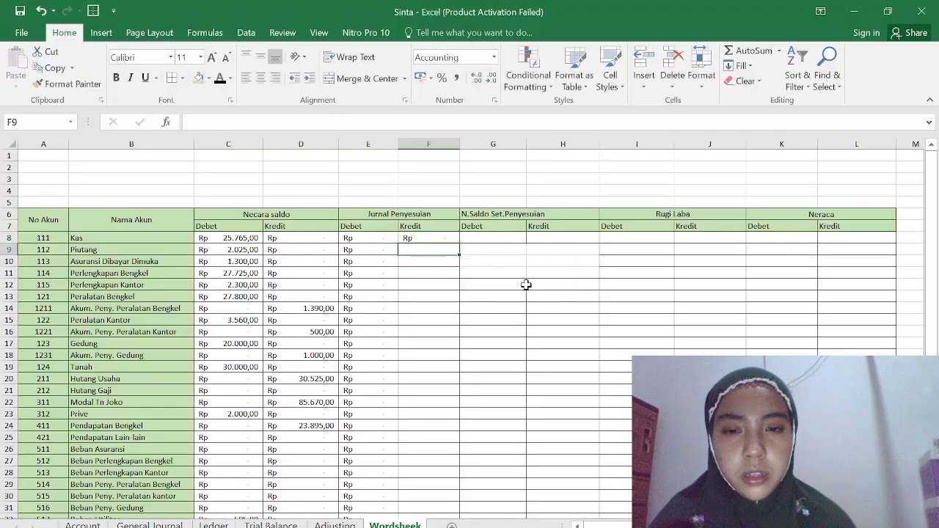
Check the SUMIF formula in F8 and fill it down the Jurnal Penyesuian Kredit column to F34.
click(440, 238)
double_click(439, 238)
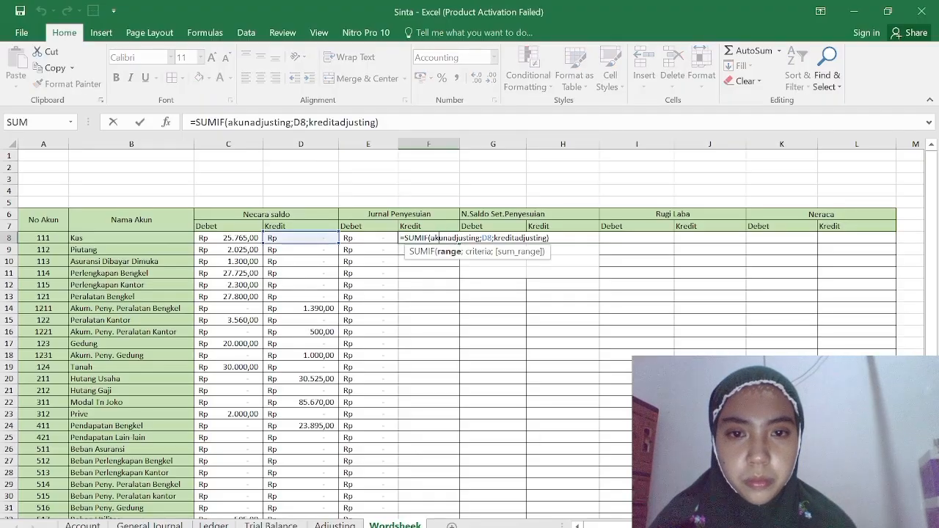
key(Return)
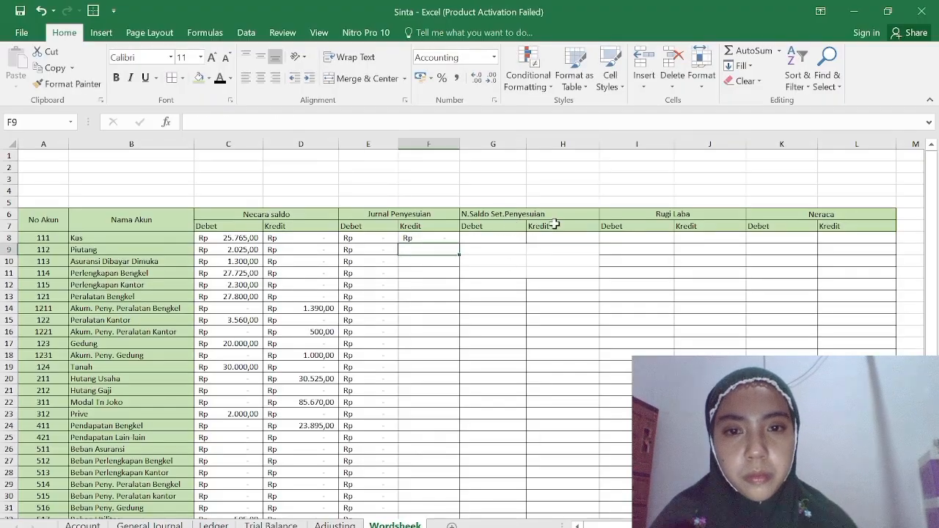
click(446, 238)
drag(460, 242, 457, 358)
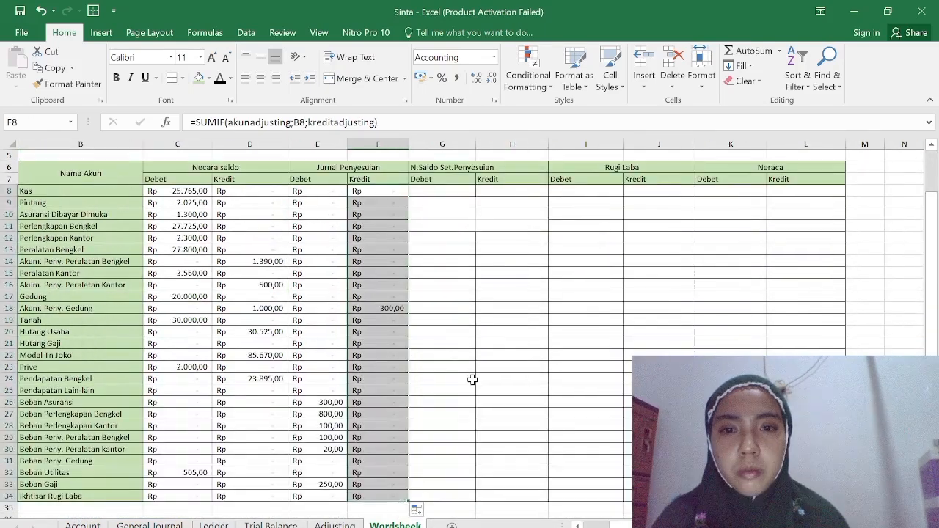
Start an IF formula in G8, the N.Saldo Set.Penyesuian Debet cell for Kas, with C8+E8 opening the logical test.
click(473, 379)
scroll(435, 258, up, 2)
click(437, 241)
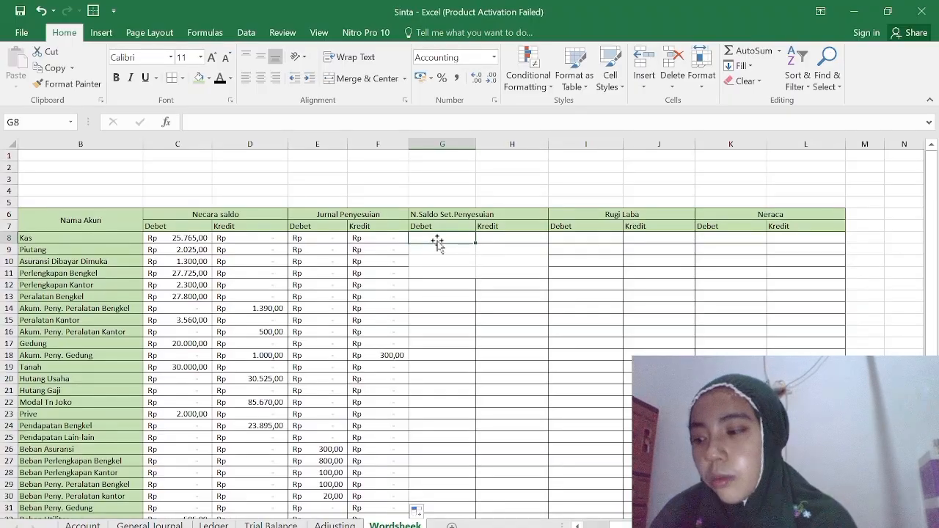
text(=if)
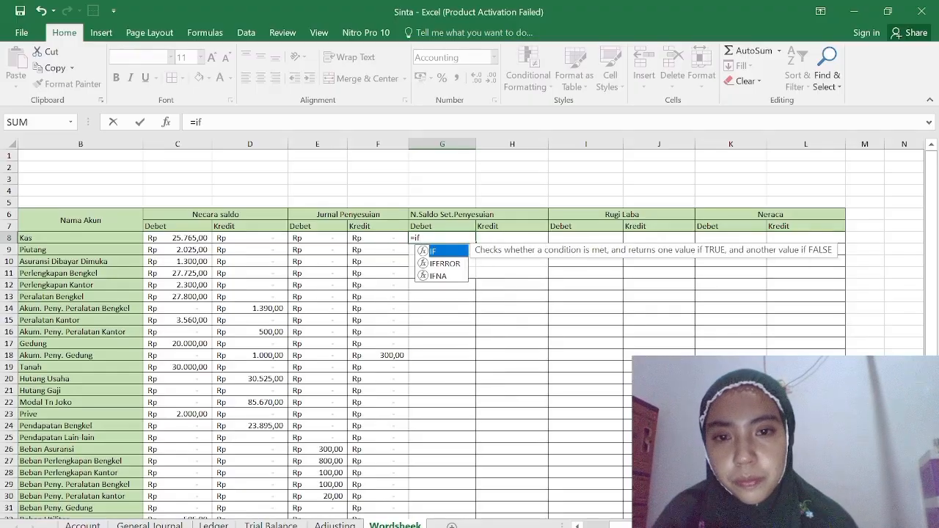
double_click(440, 252)
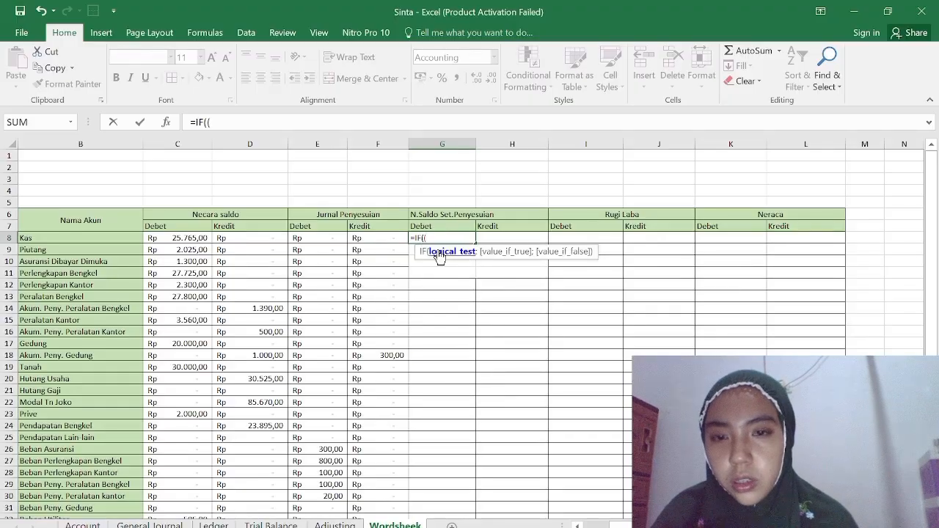
click(165, 241)
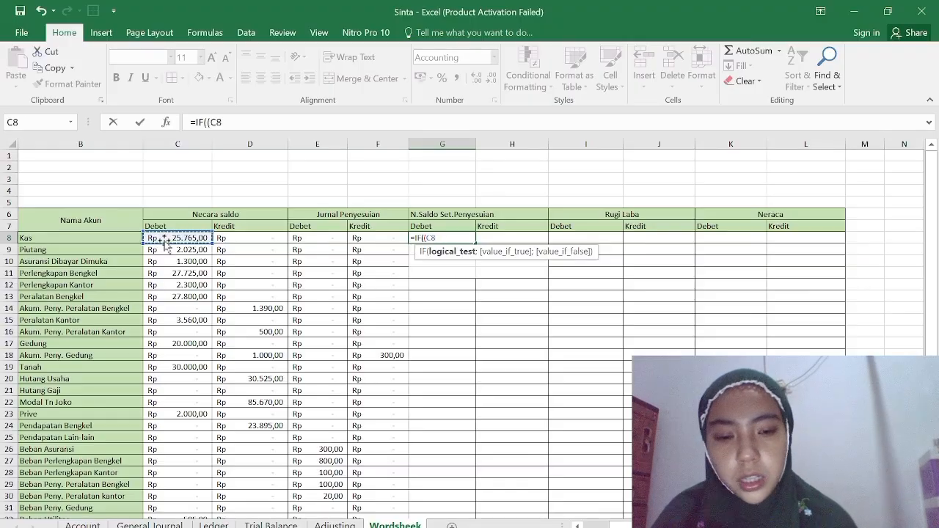
text(+)
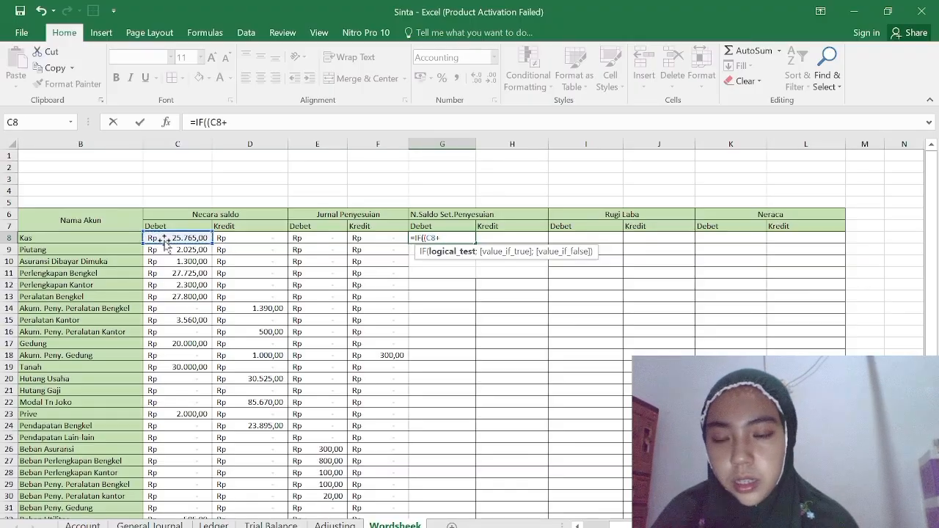
click(323, 240)
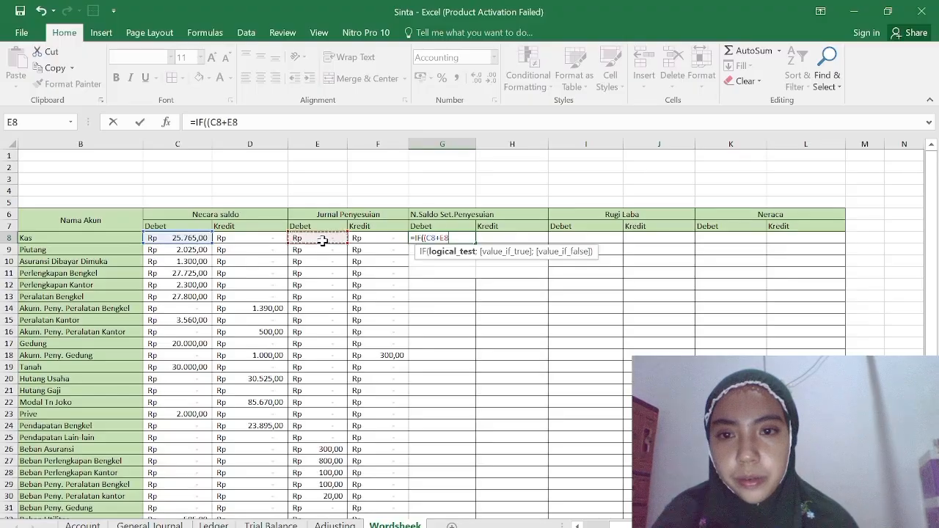
Complete the logical test in G8 by checking that the C8+E8 sum is greater than (D8+F8).
text()>()
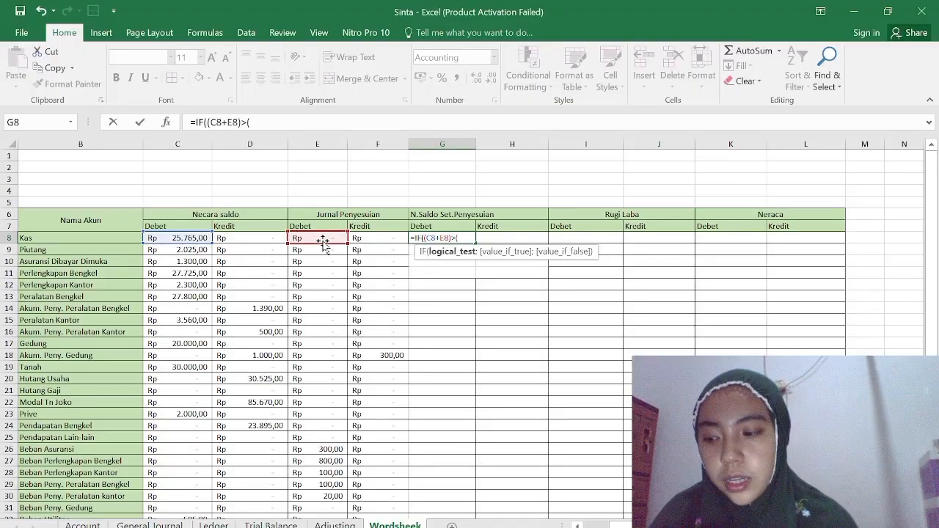
click(262, 241)
text(+)
click(366, 237)
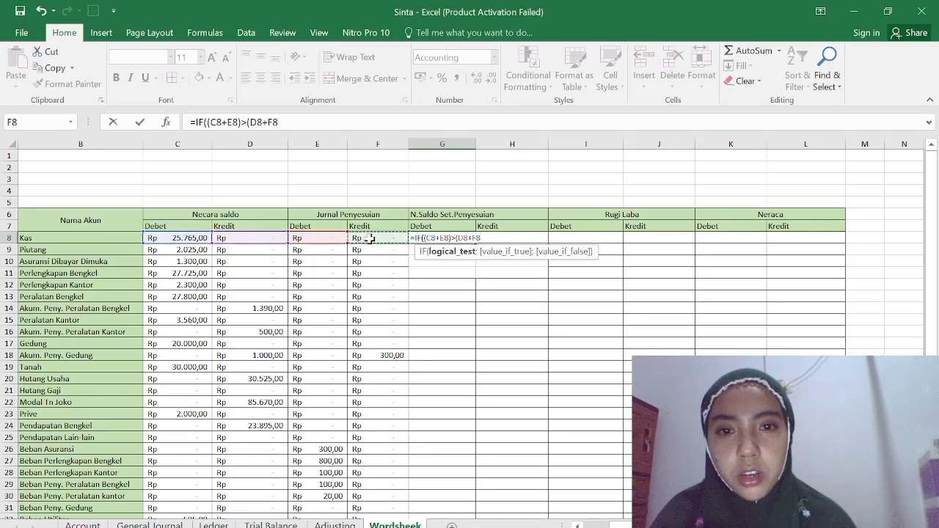
text();)
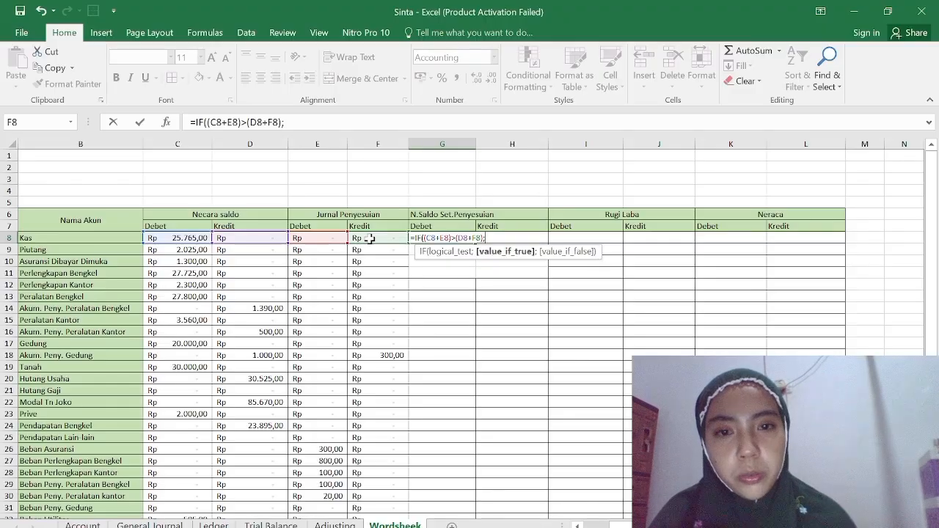
text(()
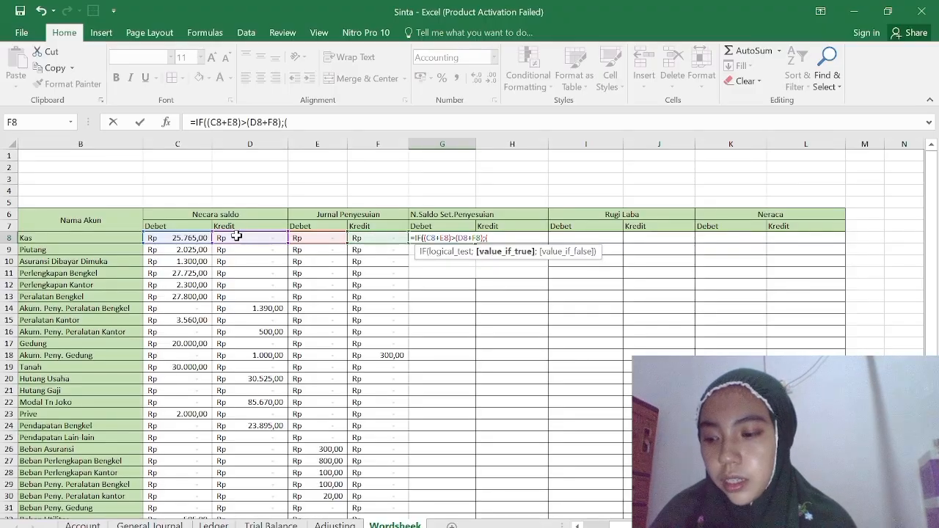
Build the value-if-true part of the G8 formula from the cells C8, E8, D8 and F8.
click(187, 239)
text(=)
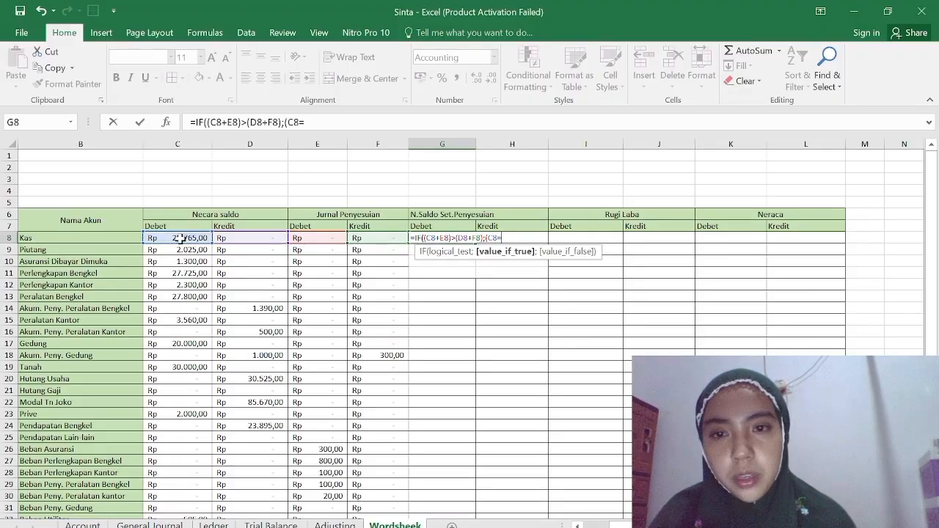
click(320, 238)
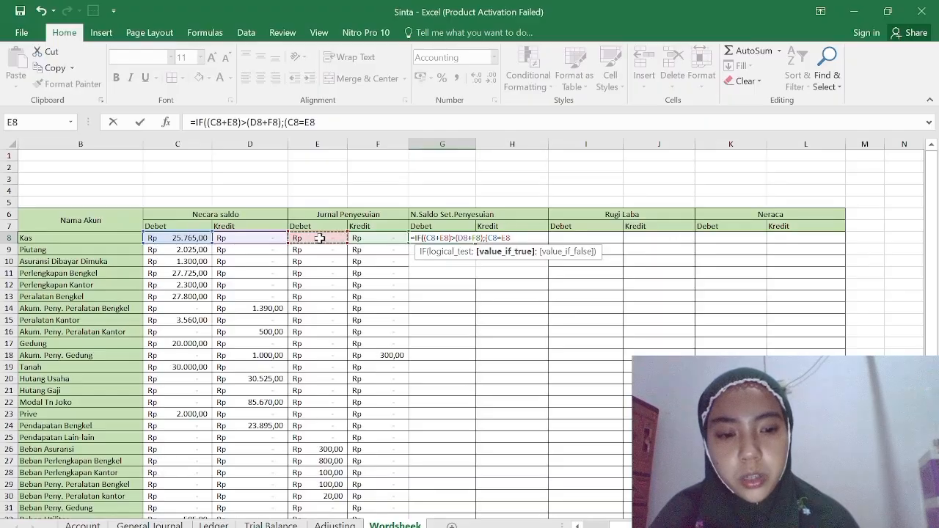
text(-)
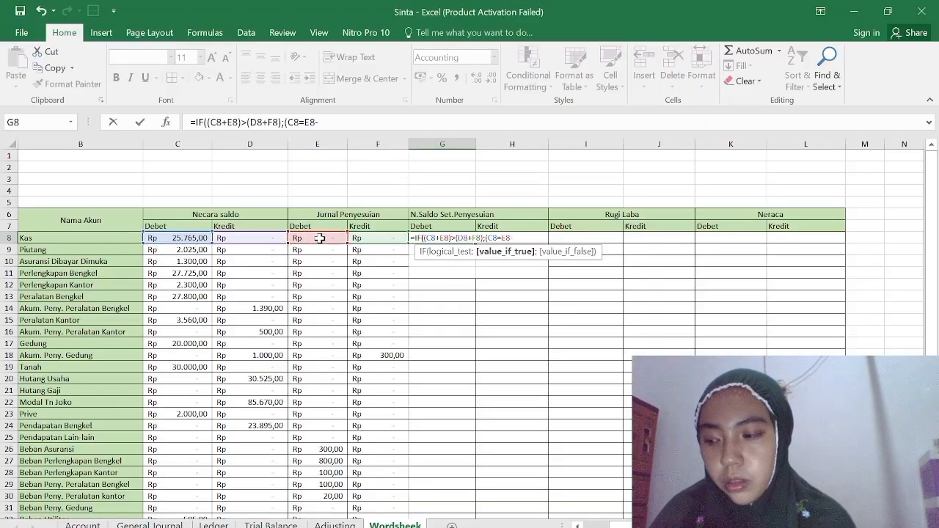
click(247, 239)
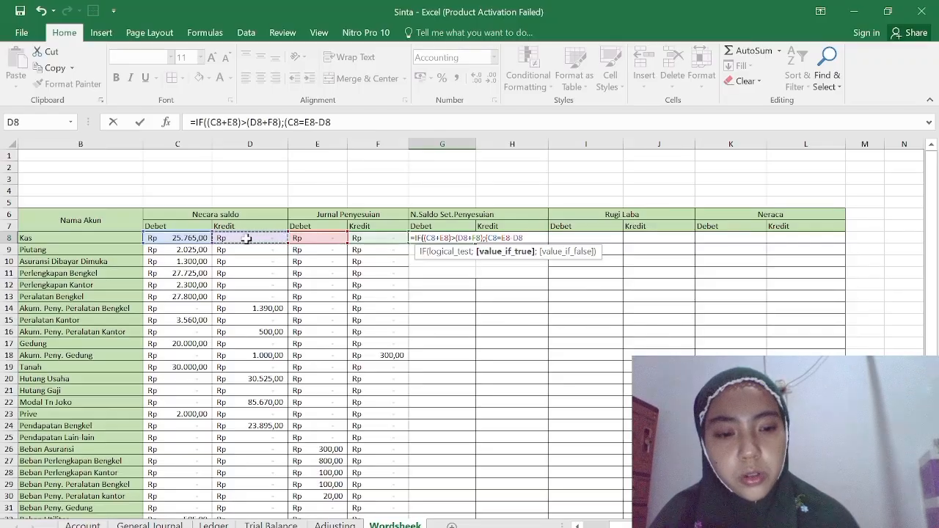
text(--)
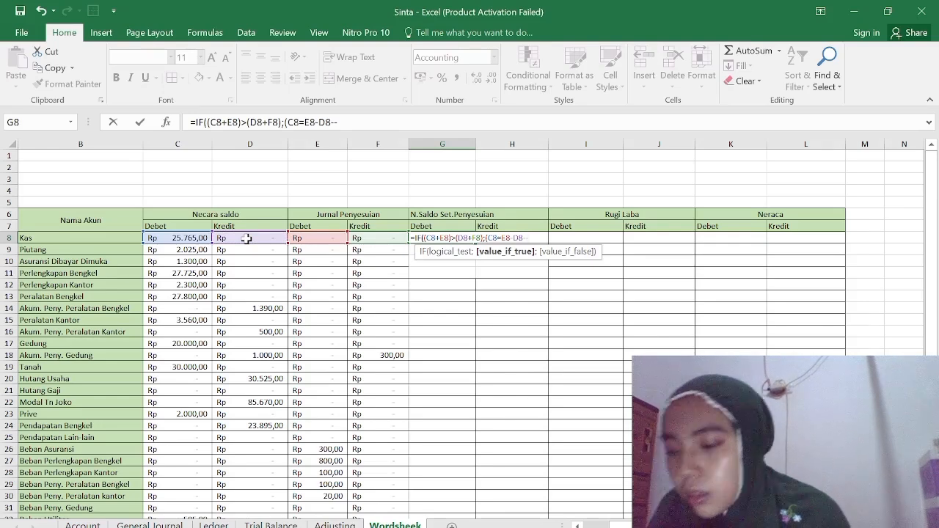
click(376, 237)
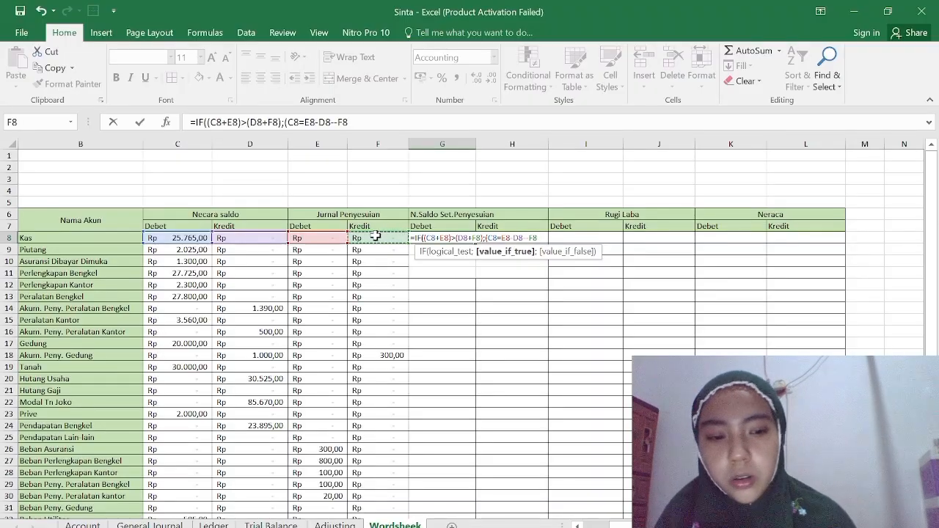
Finish the G8 formula as =IF((C8+E8)>(D8+F8);(C8+E8-D8-F8);0) and fill it down to G34.
text(;0)
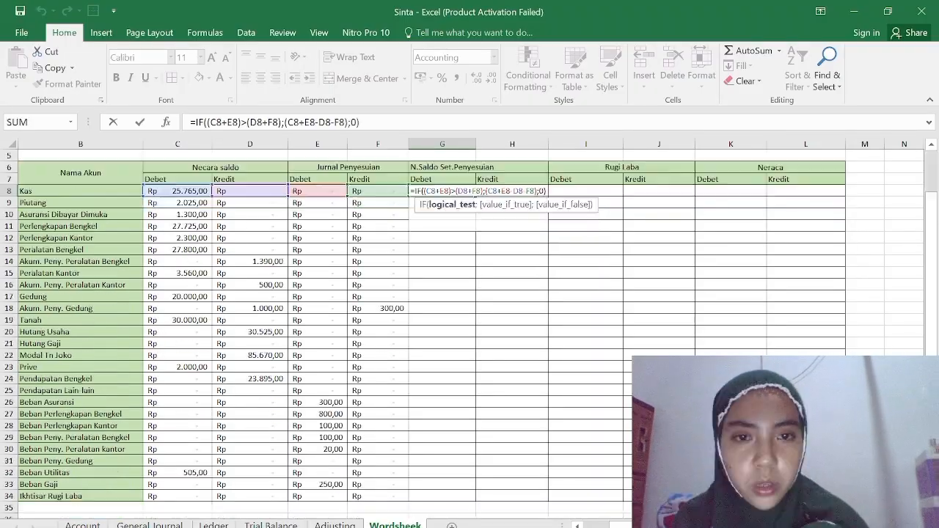
click(546, 191)
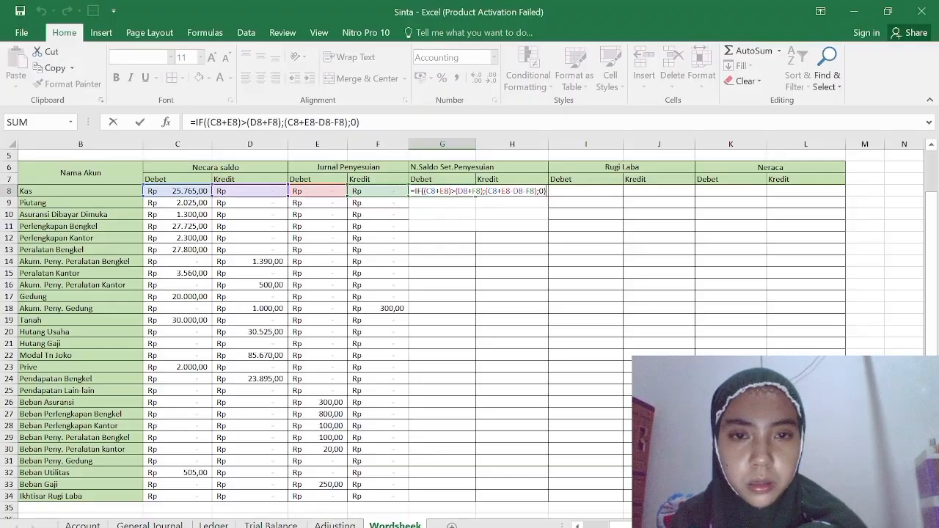
key(Return)
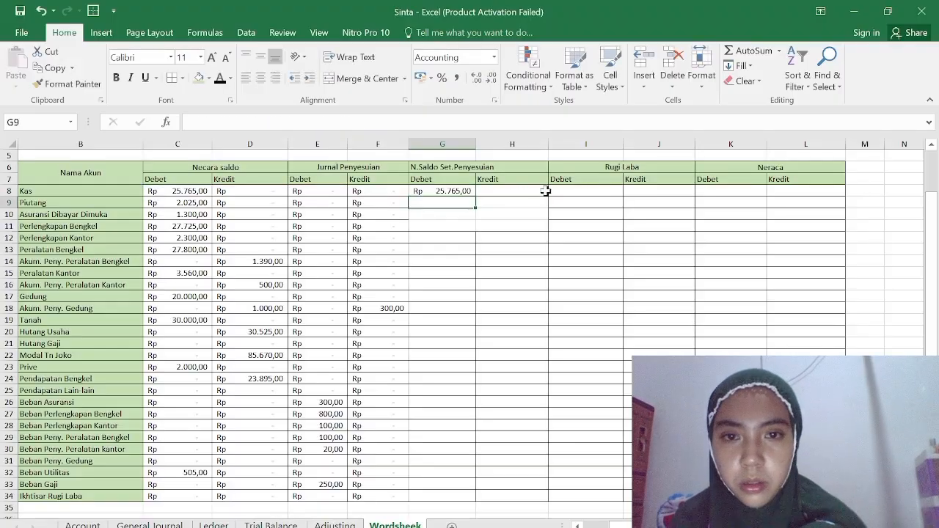
click(468, 190)
drag(475, 196, 454, 369)
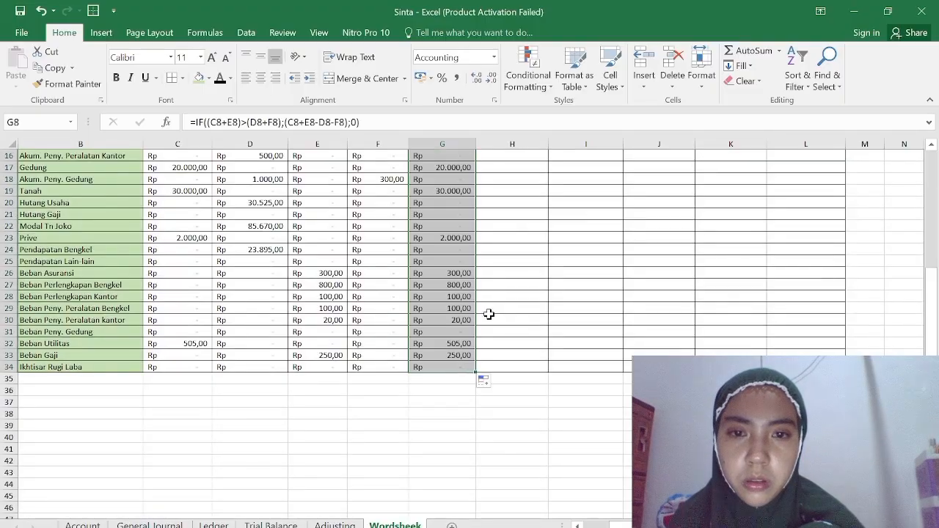
Start an IF formula in H8, the N.Saldo Set.Penyesuian Kredit cell for Kas, testing whether (D8+F8) is greater than another sum.
scroll(525, 269, up, 5)
scroll(522, 257, up, 1)
click(520, 240)
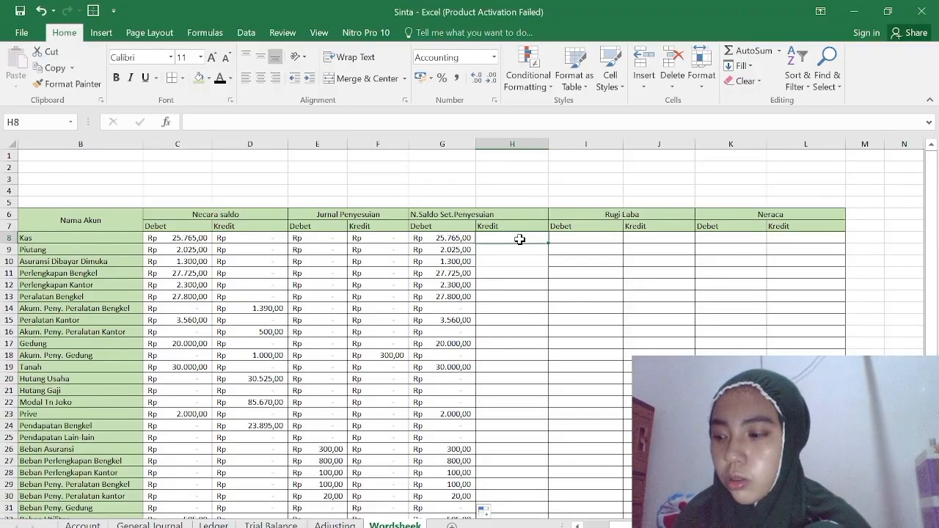
text(=if)
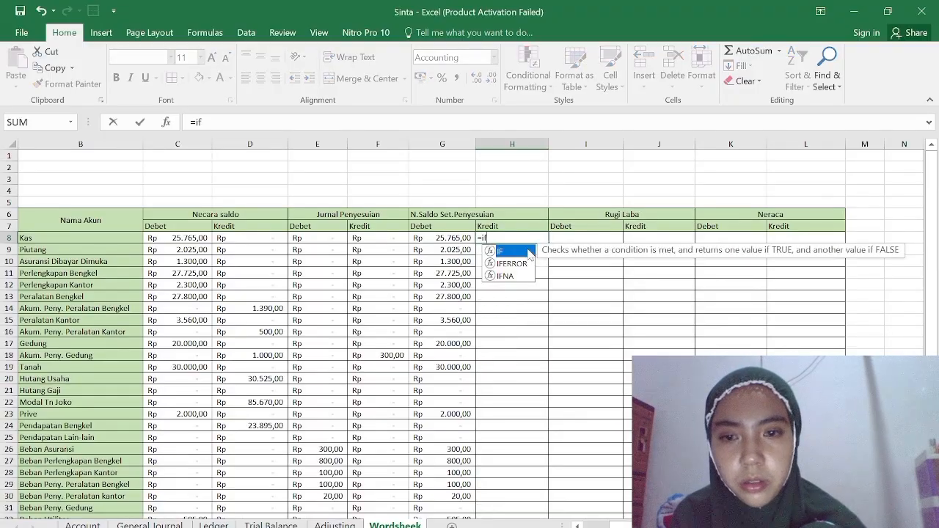
double_click(528, 253)
text(((D8+)
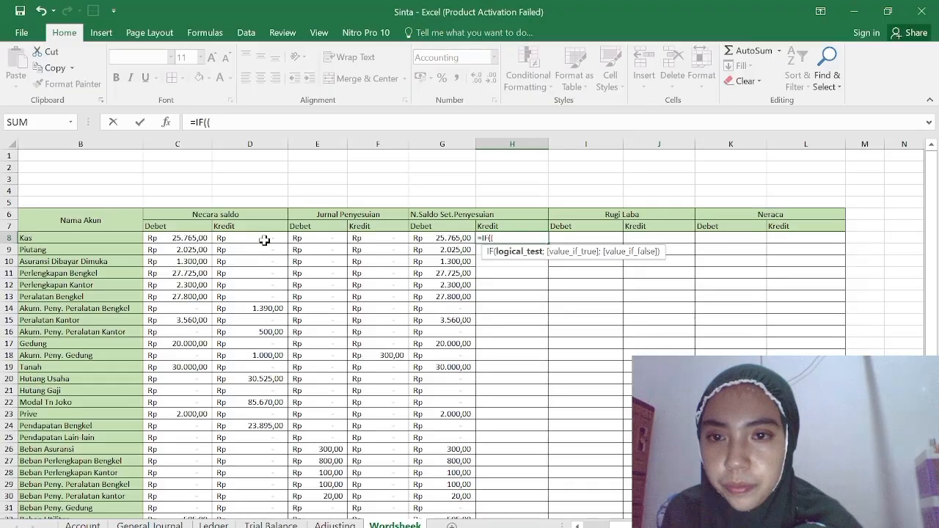
click(265, 240)
text(+)
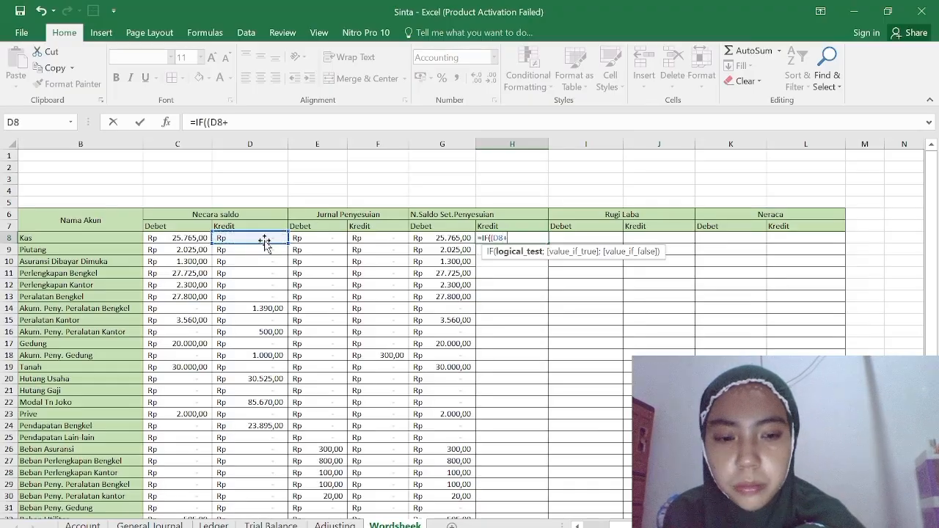
click(380, 238)
text()>()
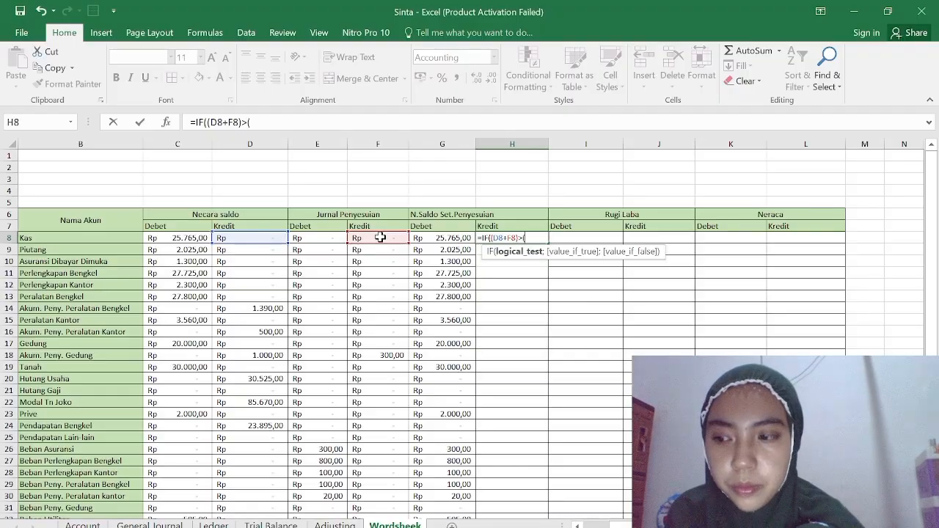
Complete the logical test in H8 with (C8+E8) as the sum compared against.
click(196, 242)
text(+)
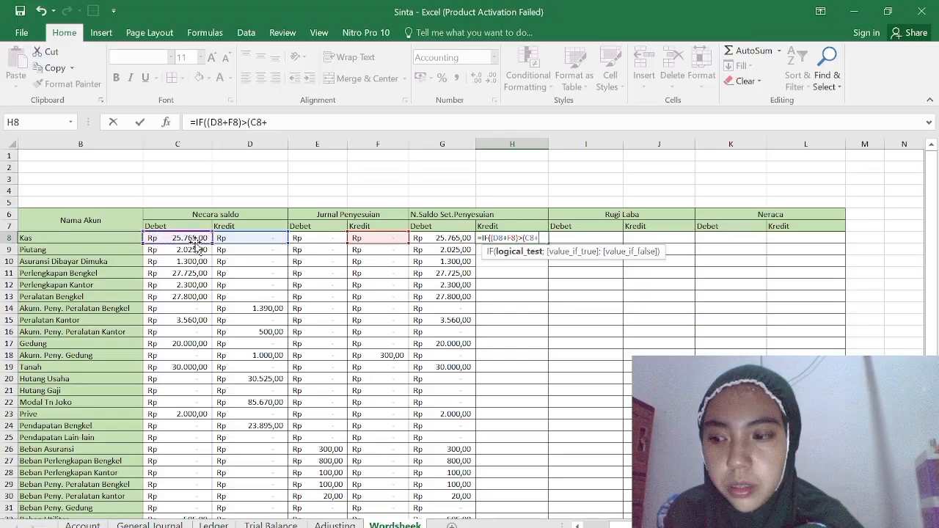
click(325, 240)
text();()
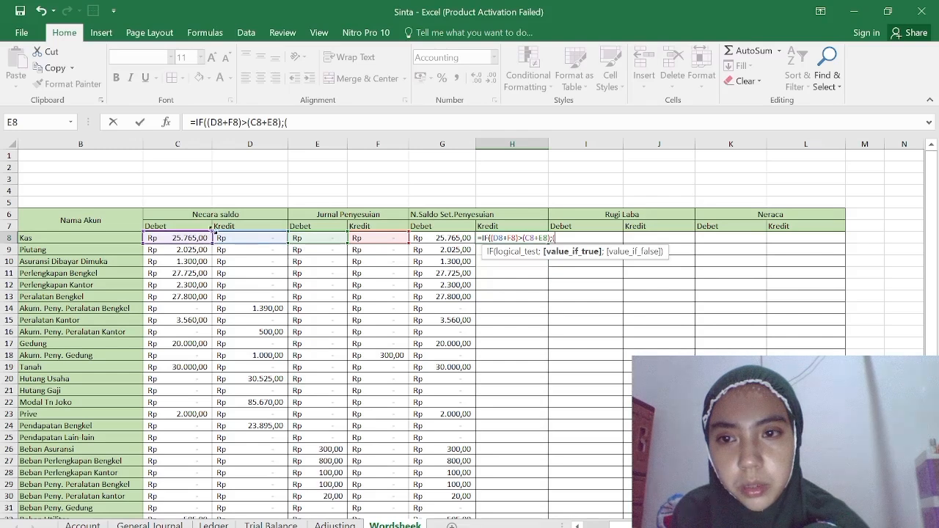
Complete the H8 formula with (D8+F8--E8) as the value if true and 0 as the value if false.
click(238, 235)
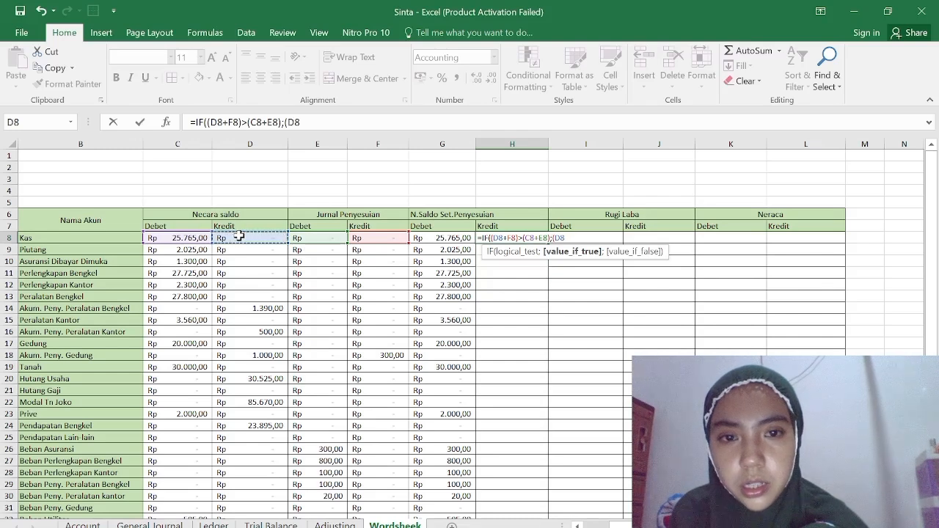
text(+)
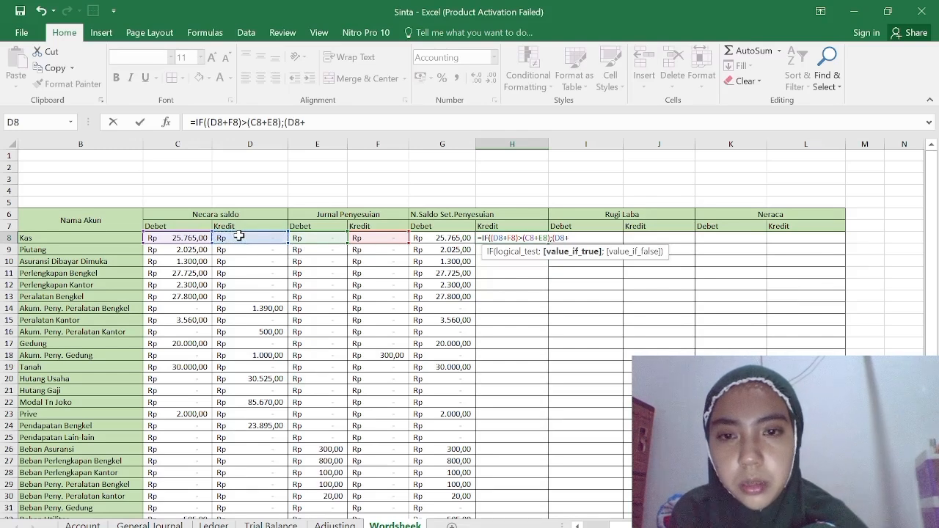
click(378, 238)
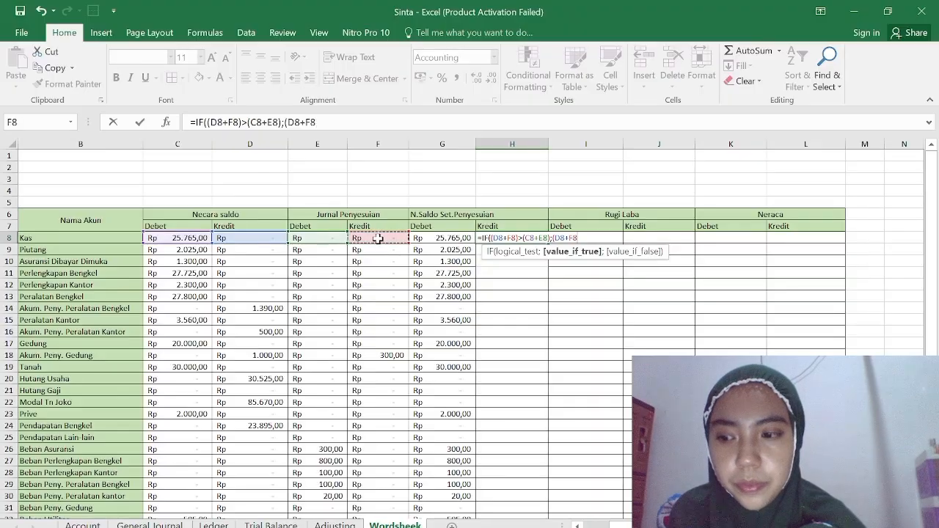
text(--)
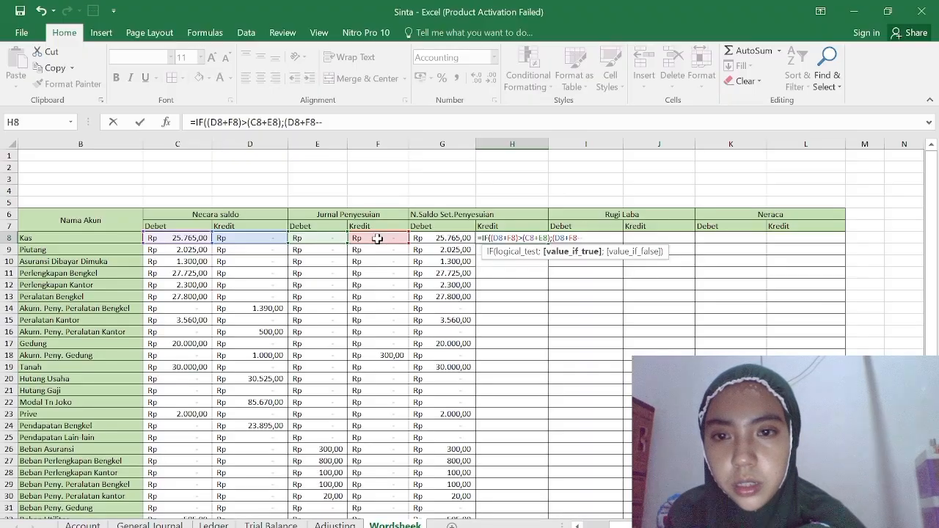
click(322, 237)
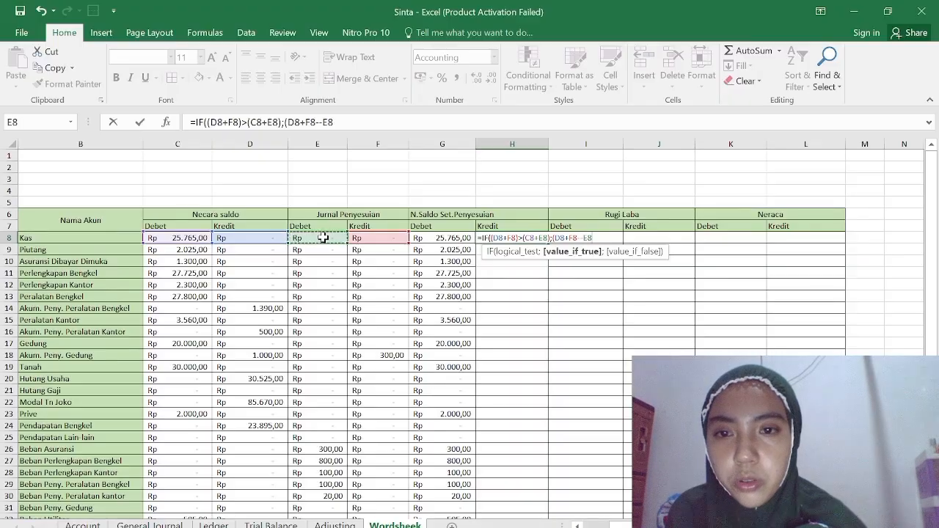
text())
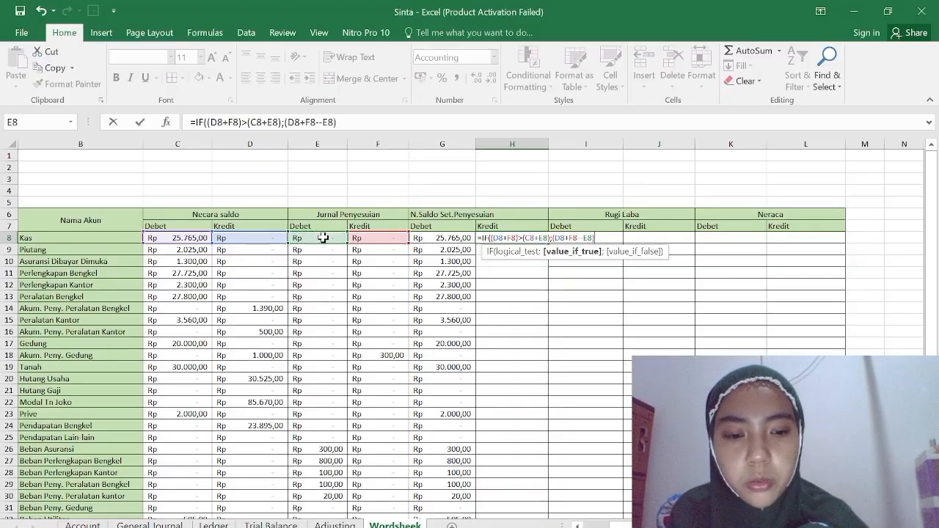
text(;0)
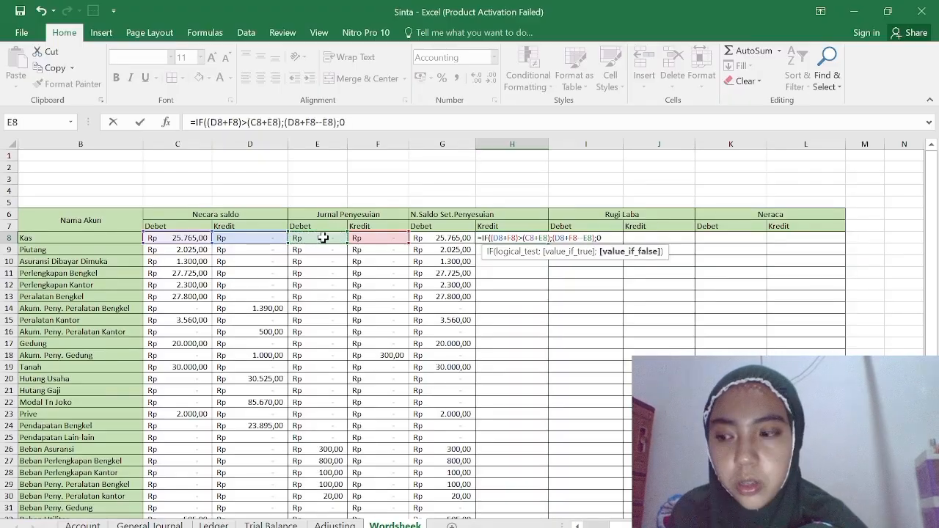
text())
key(Return)
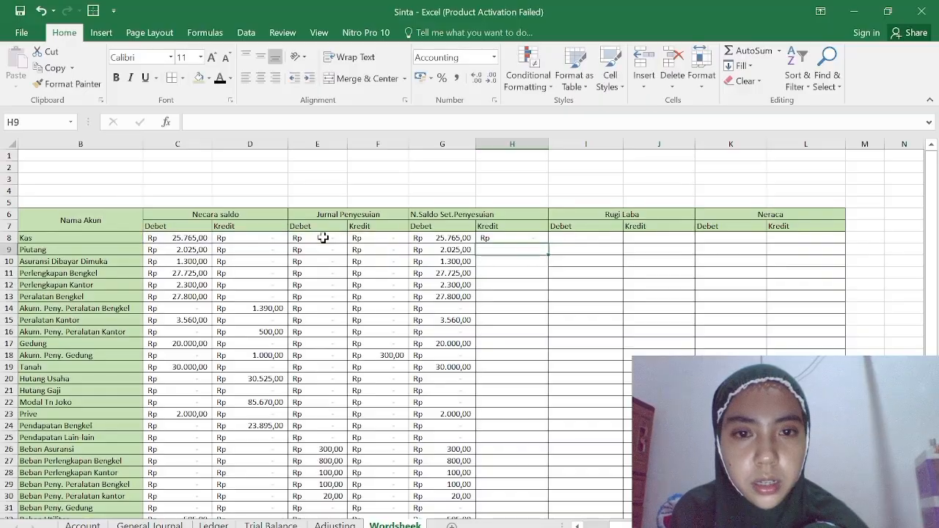
click(542, 238)
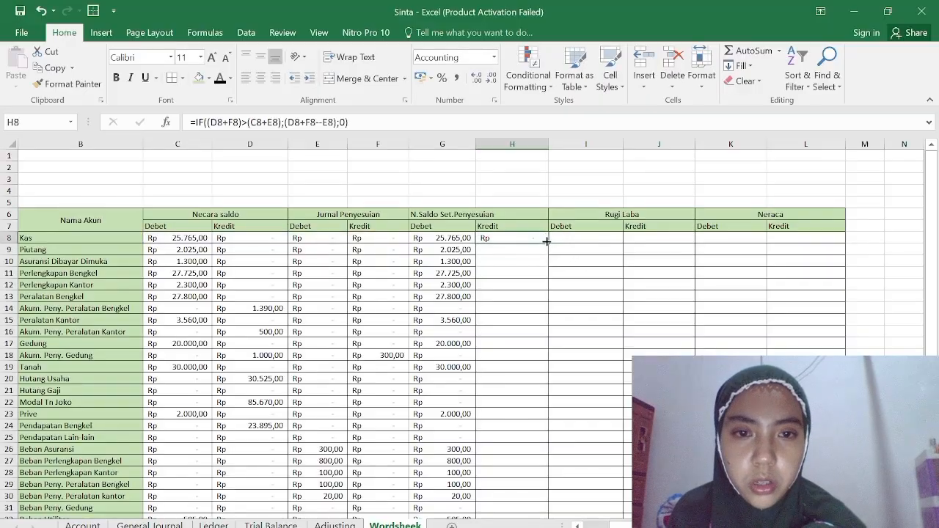
Fill the N.Saldo Set.Penyesuian Kredit formula in H8 down to H34.
drag(546, 240, 541, 505)
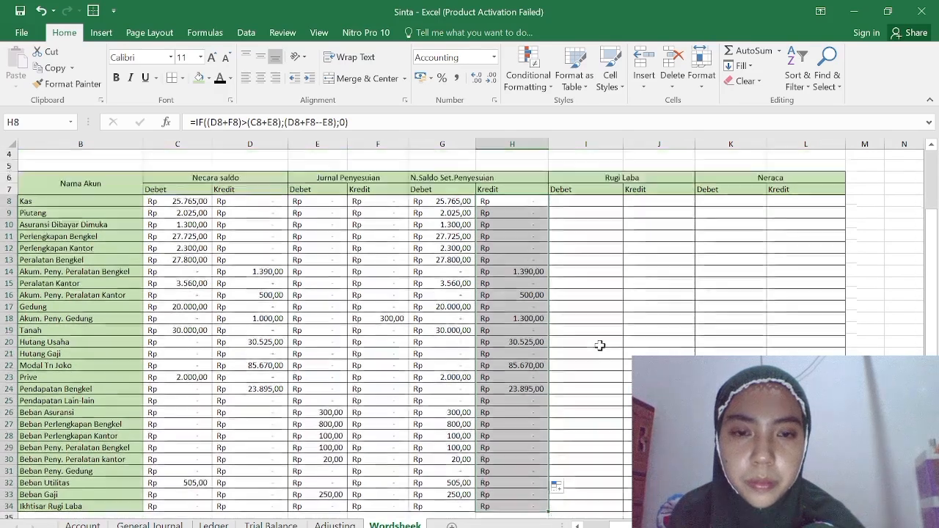
scroll(599, 345, up, 1)
Start an IF formula with a nested LEFT function in I8, the Rugi Laba Debet cell for Kas.
click(570, 236)
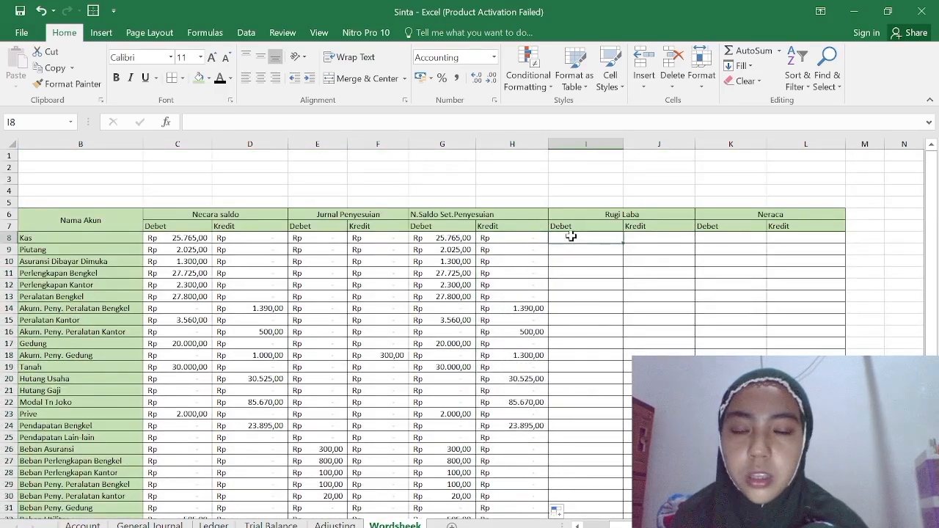
text(=)
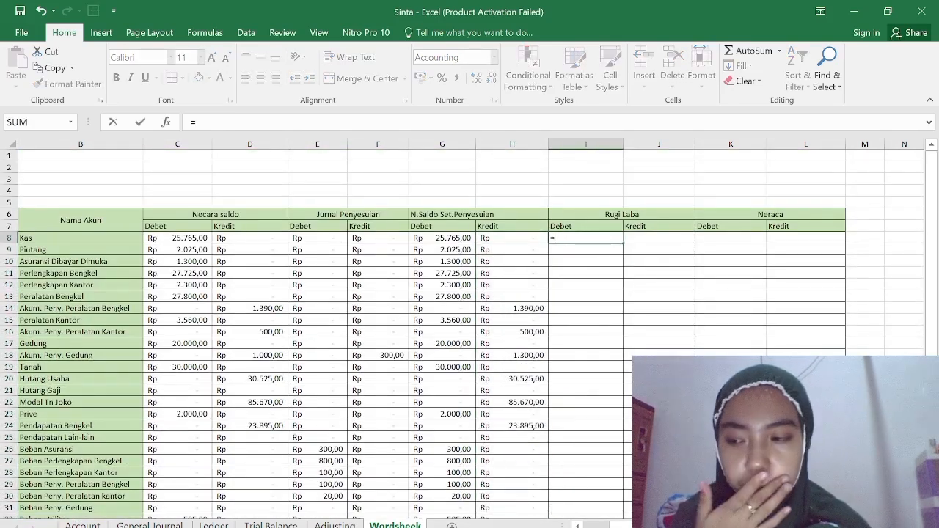
text(if)
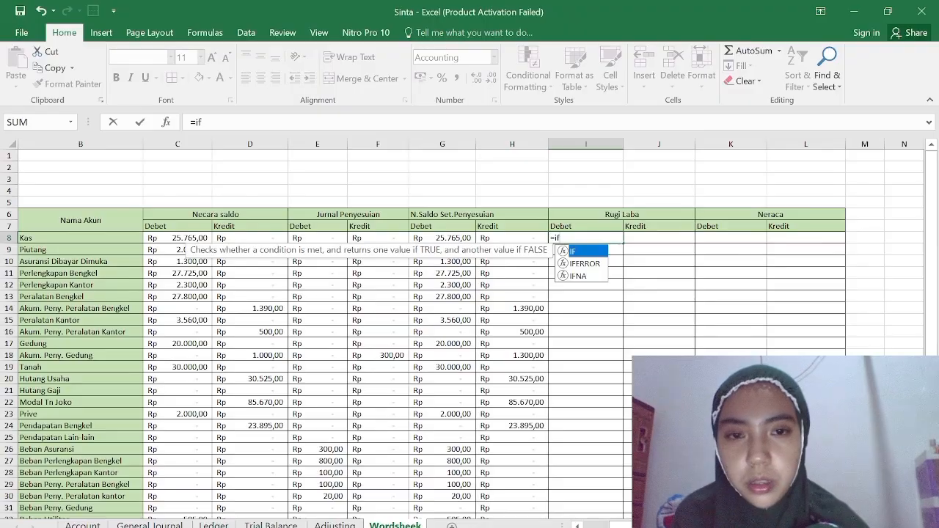
double_click(573, 252)
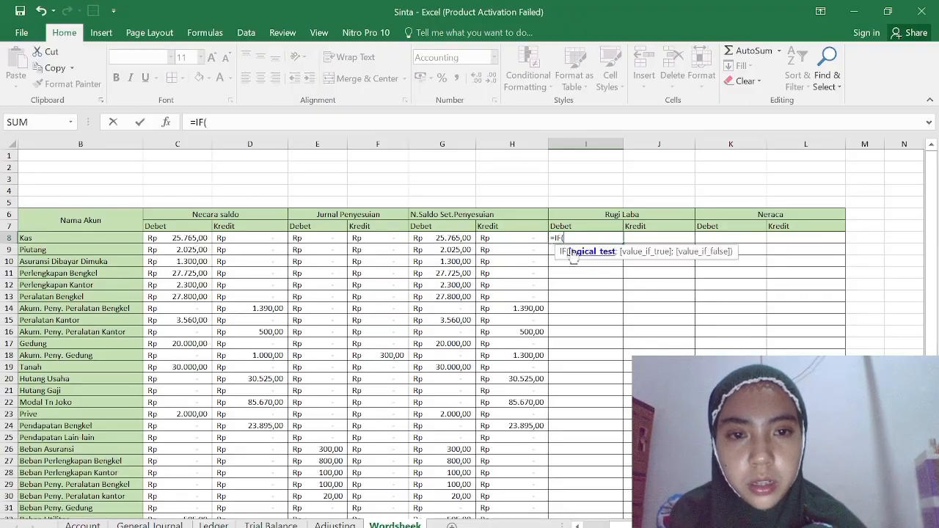
text(lef)
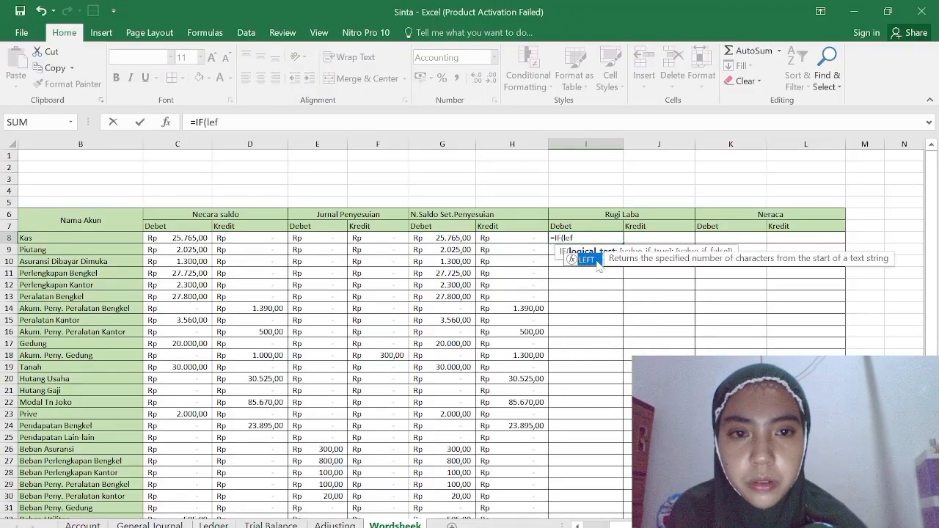
double_click(596, 259)
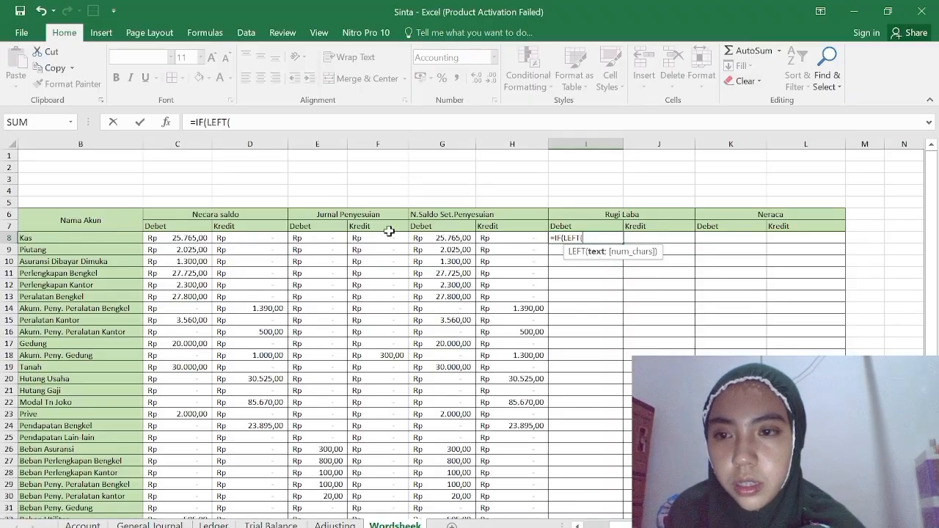
Build the logical test in I8 as LEFT(B8;1)>="4", using the Kas account name cell as the text.
click(109, 242)
text(;1)
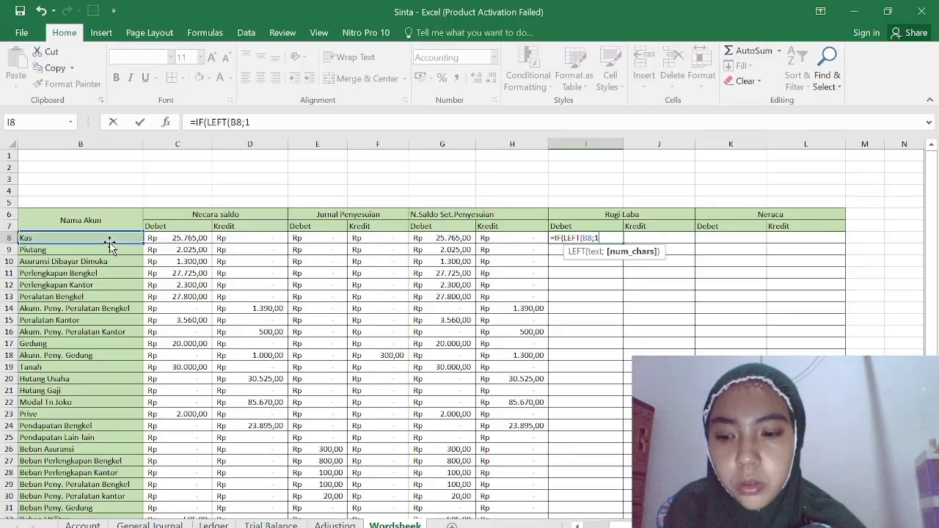
text())
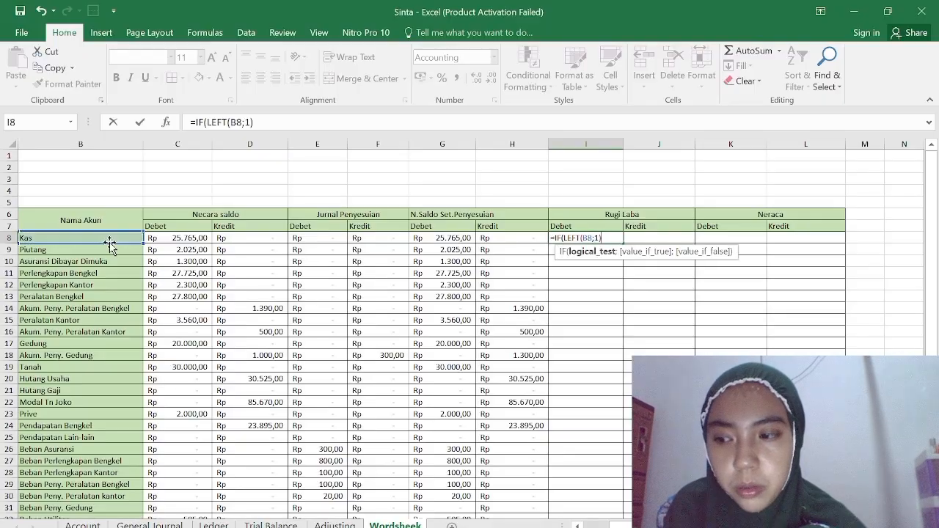
text(>=)
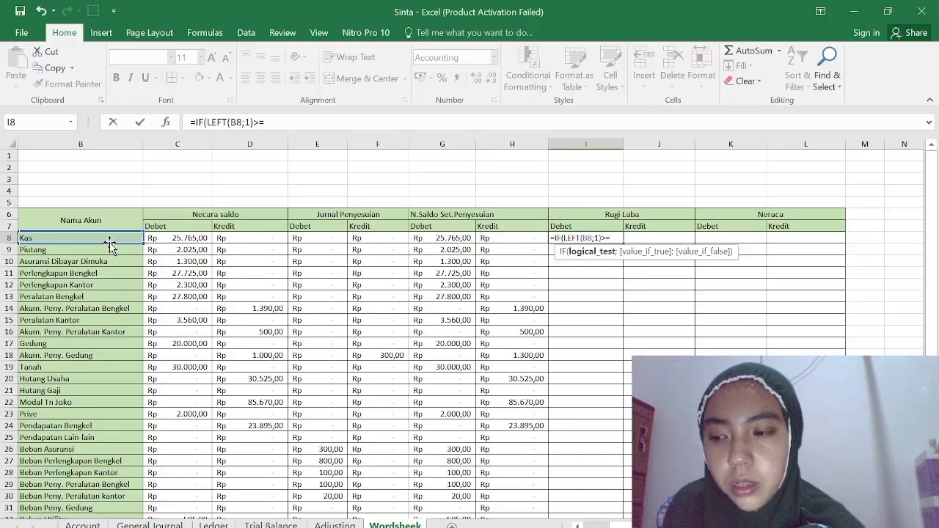
text(")
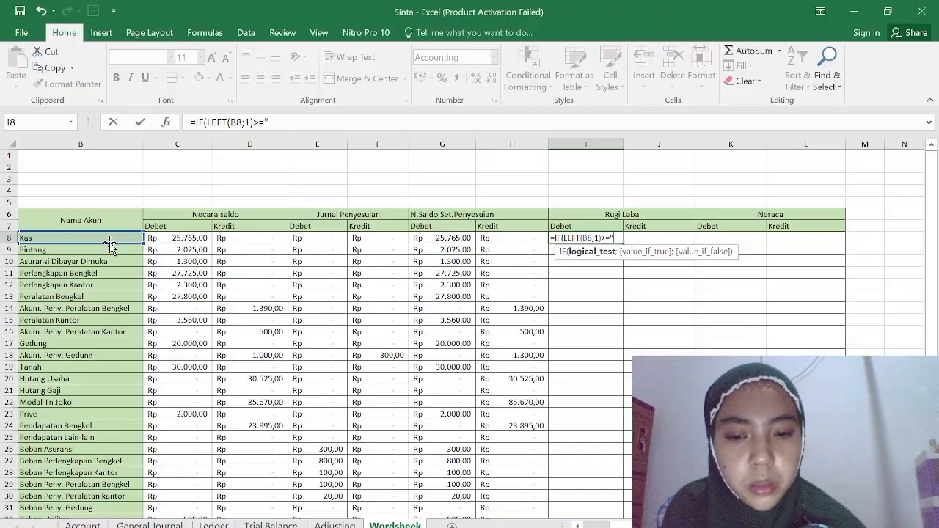
text(4")
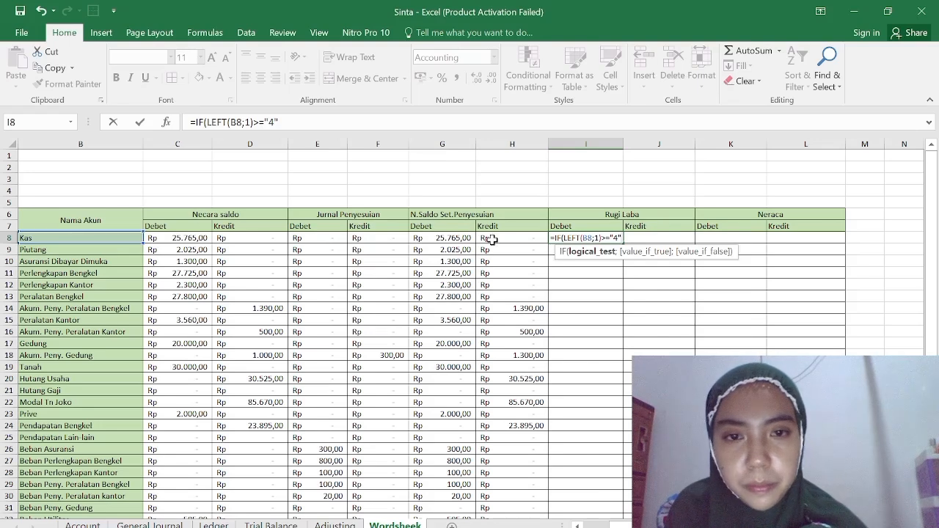
Replace "4" in the I8 test with H8 and finish the formula as =IF(LEFT(B8;1)>=H8;0).
key(Return)
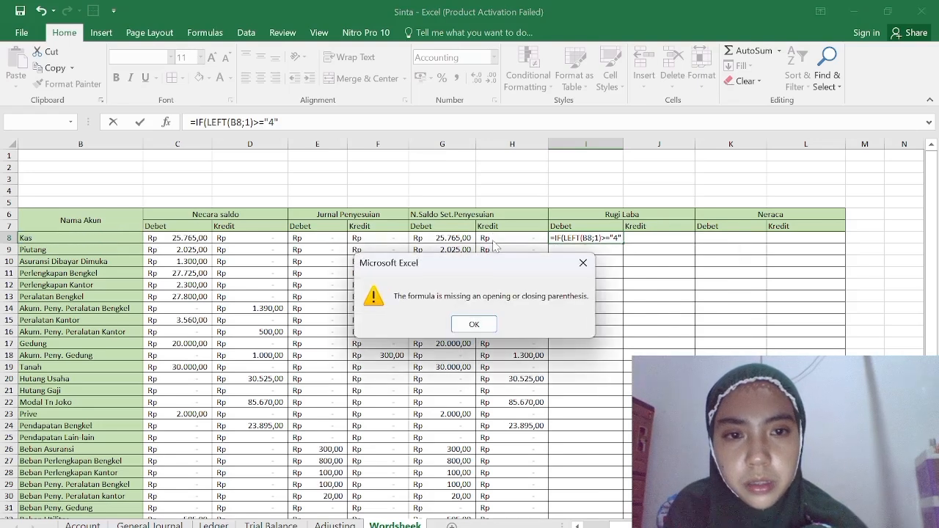
click(583, 263)
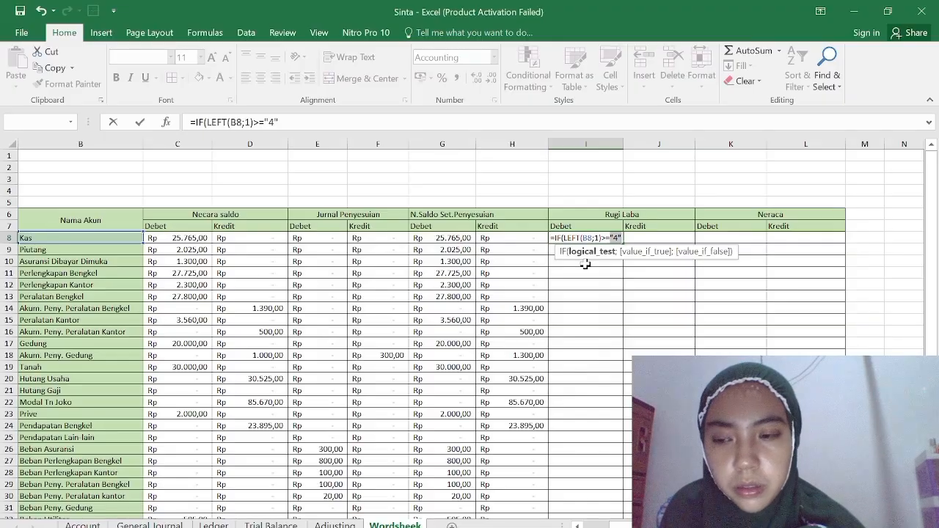
click(525, 237)
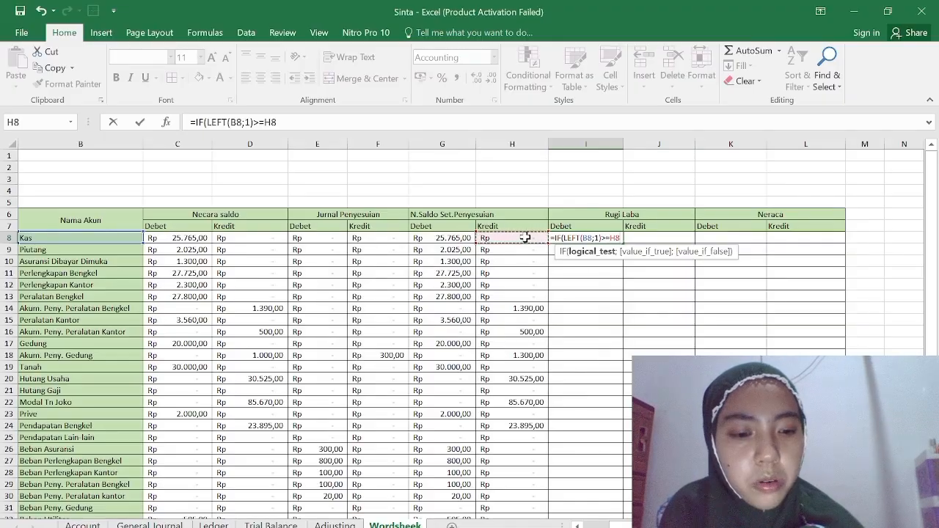
text(;)
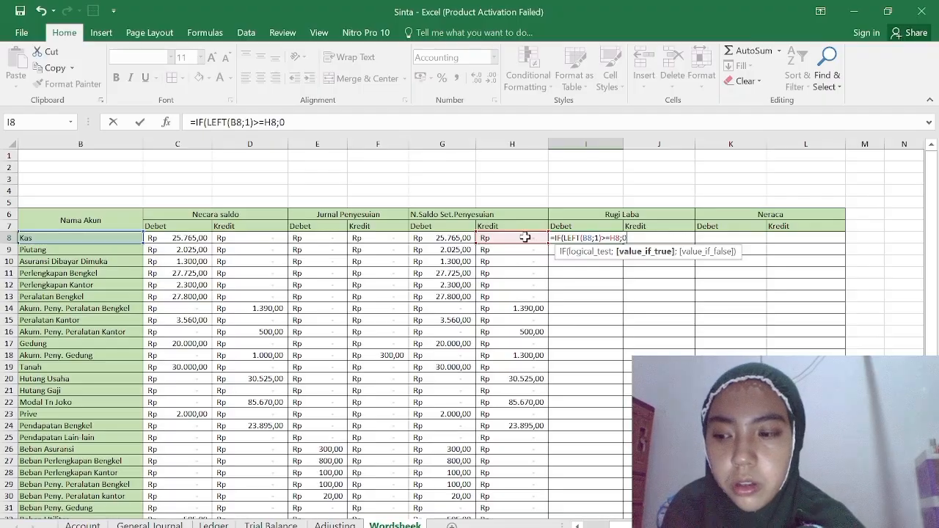
text(0))
key(Return)
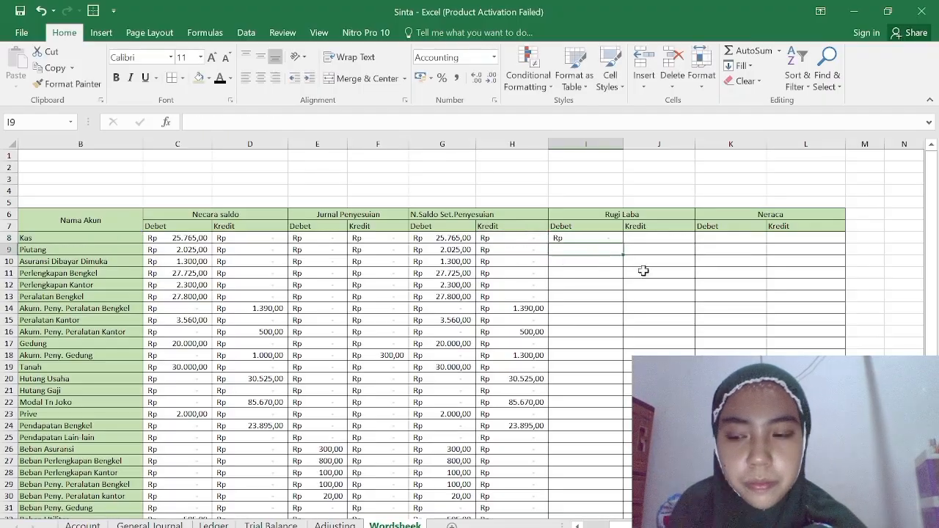
Fill the Rugi Laba Debet formula from I8 down to I34.
click(615, 234)
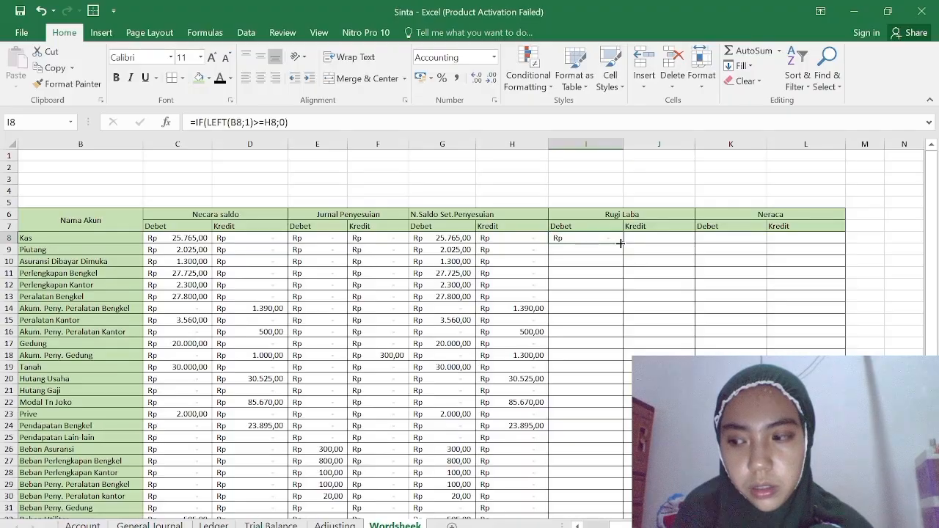
drag(620, 243, 587, 446)
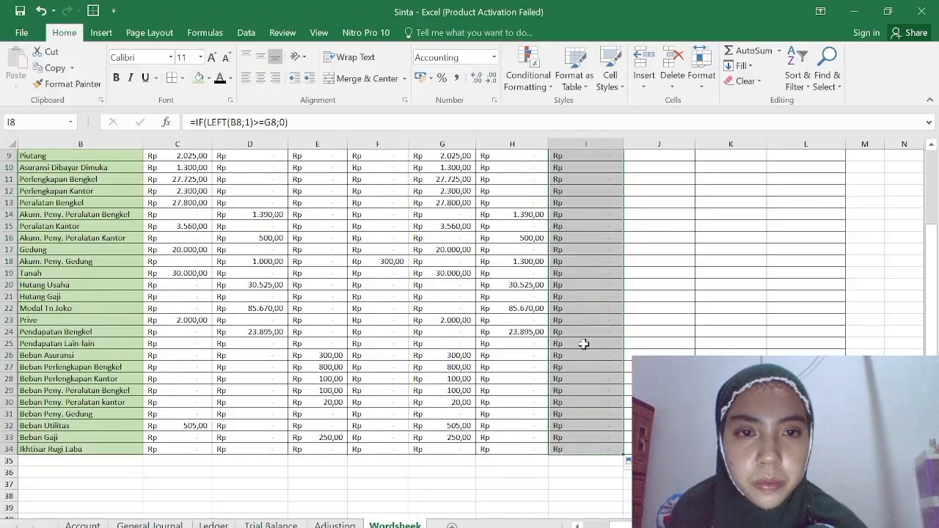
scroll(658, 228, up, 3)
Start an IF formula with a nested LEFT function in J8, the Rugi Laba Kredit cell for Kas.
click(650, 243)
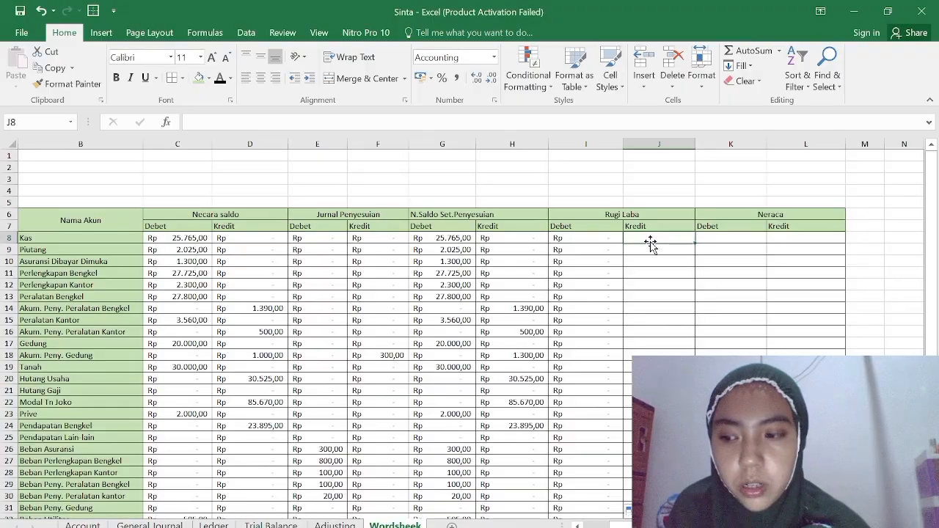
text(=if)
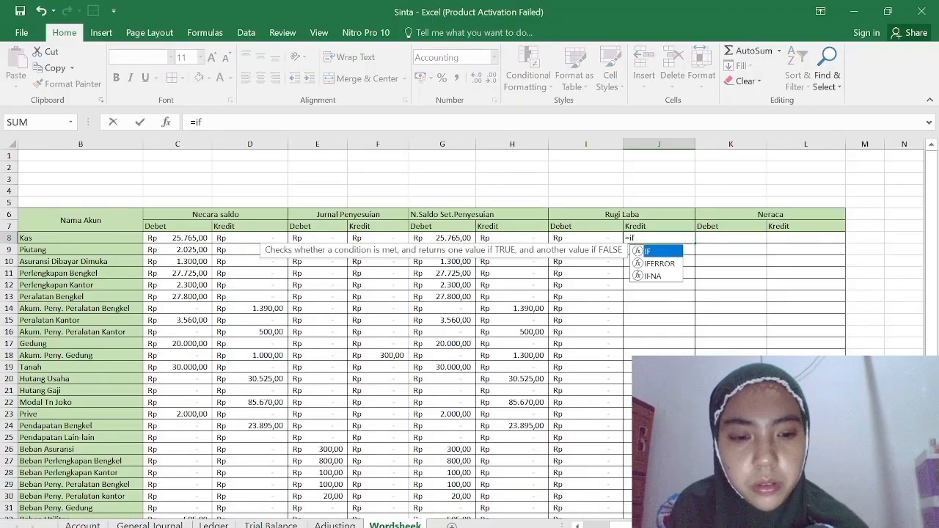
double_click(652, 252)
text(lef)
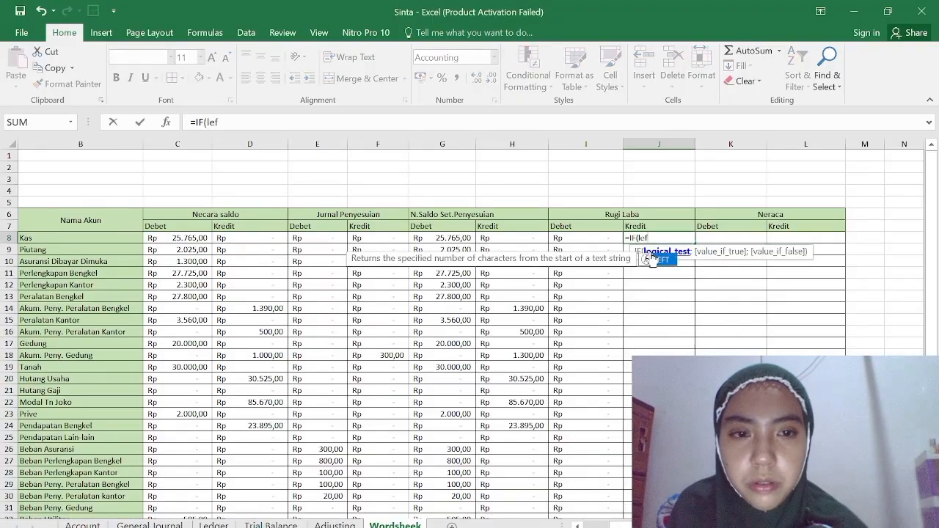
double_click(653, 259)
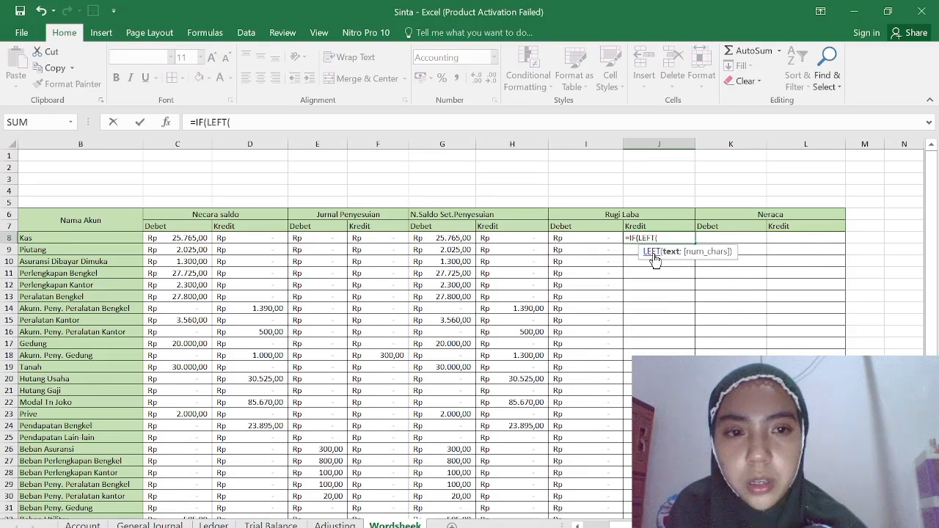
Build the logical test in J8 as LEFT(B8;1)>="4".
click(113, 237)
text(;1))
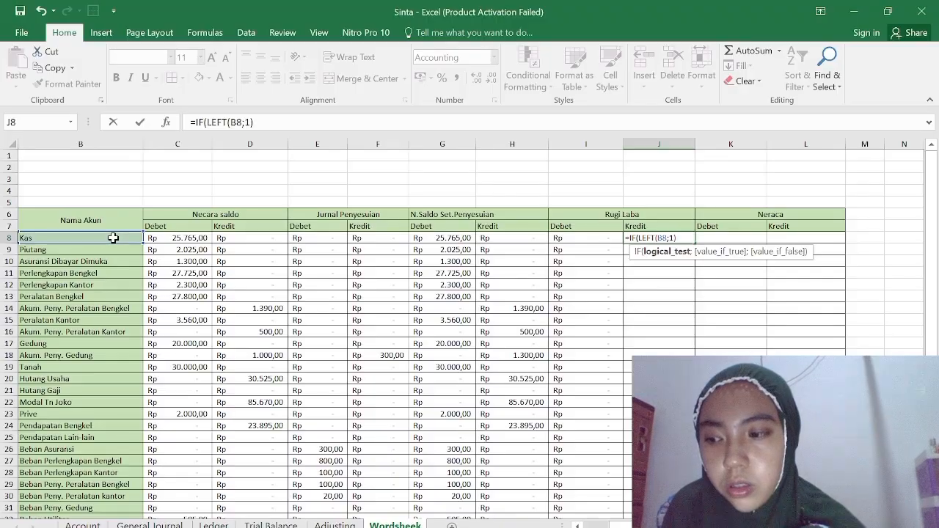
text(>=)
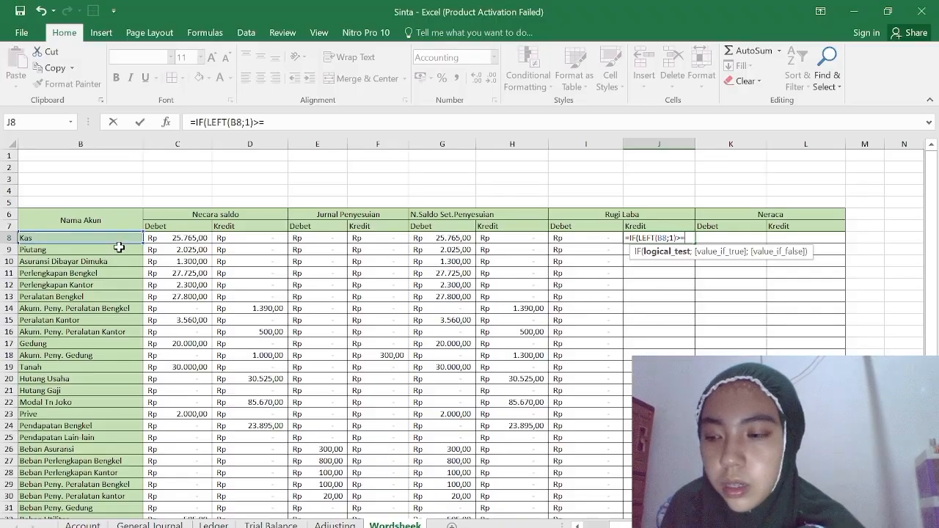
text("4")
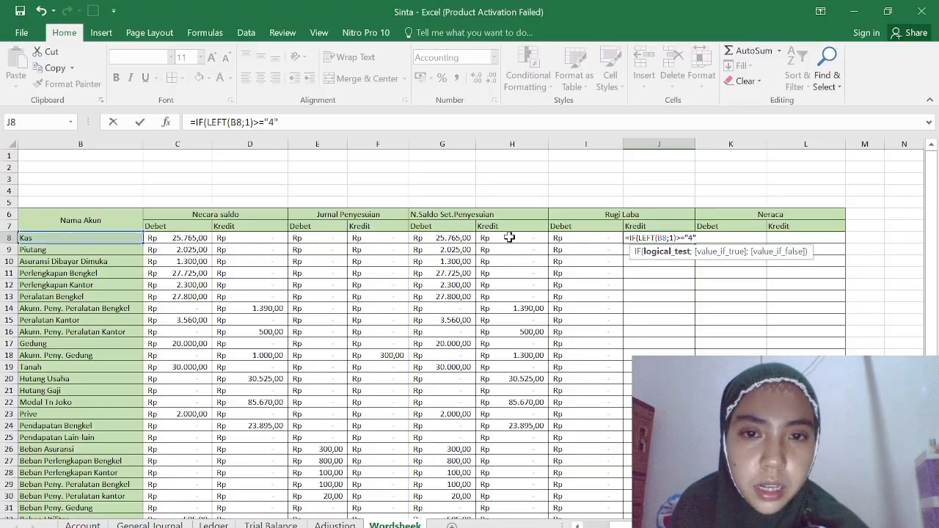
Finish the J8 formula as =IF(LEFT(B8;1)>="4";H8;0), with H8 as the value if true and 0 as the value if false.
key(Return)
key(Return)
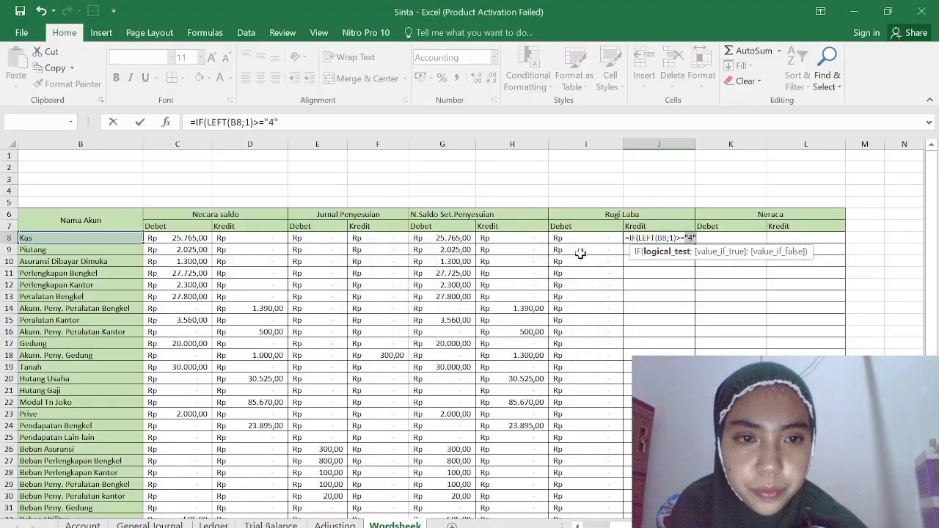
click(528, 239)
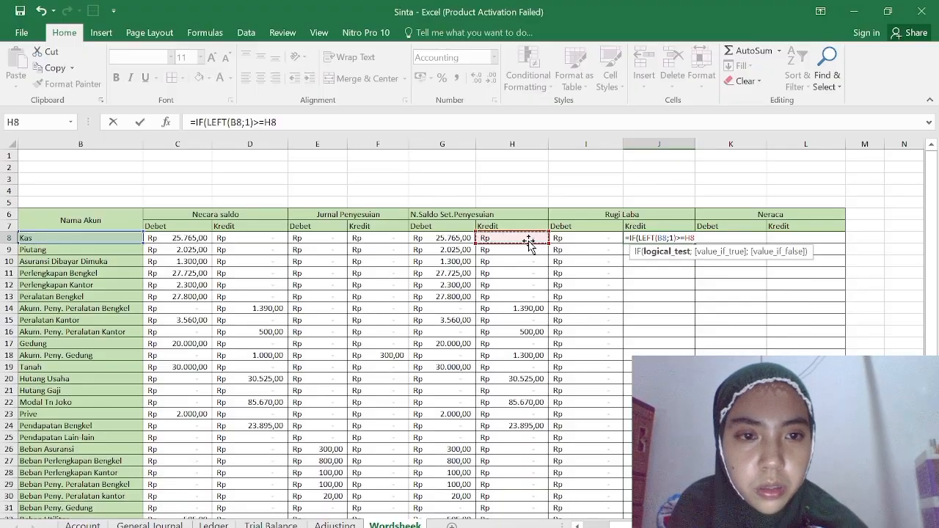
key(BackSpace)
key(BackSpace)
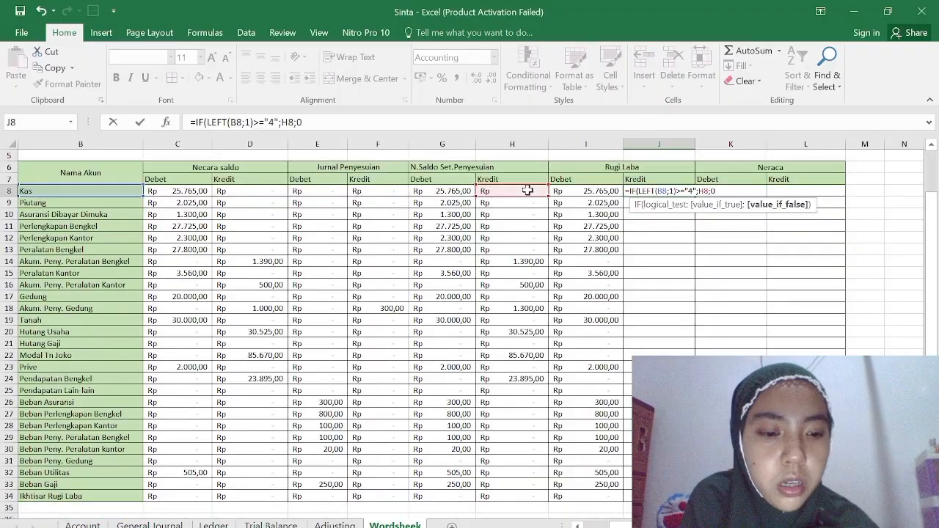
text())
key(Return)
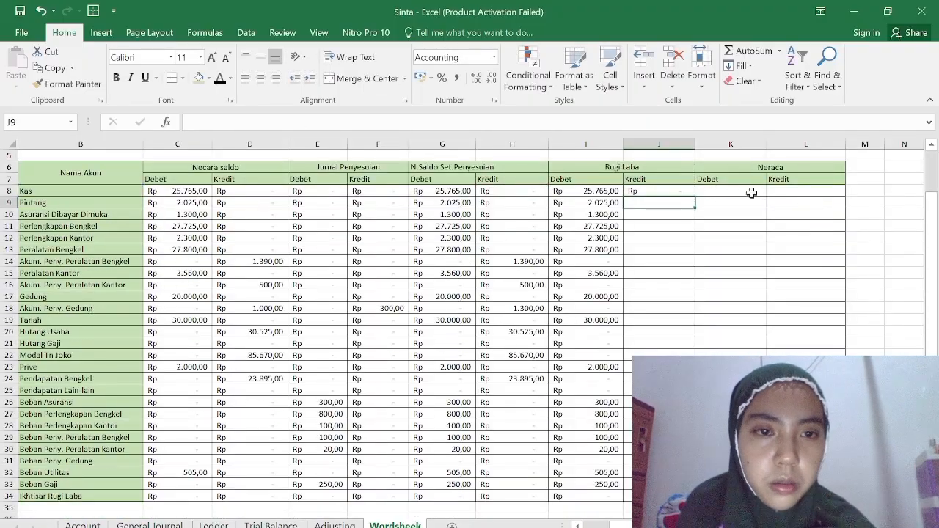
Fill the Rugi Laba Kredit formula from J8 down to J34.
click(683, 189)
drag(696, 197, 690, 515)
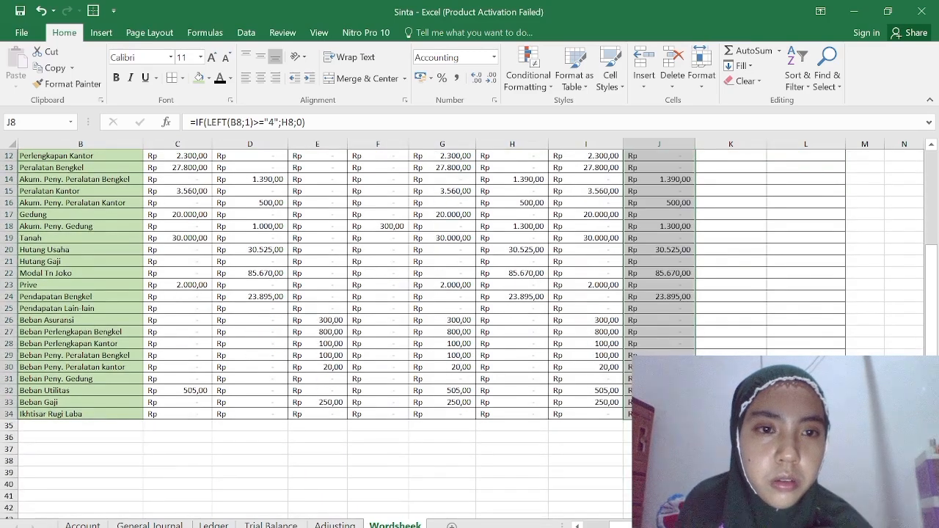
scroll(695, 325, up, 3)
Start an IF formula with a nested LEFT function in K8, the Neraca Debet cell for Kas.
click(727, 237)
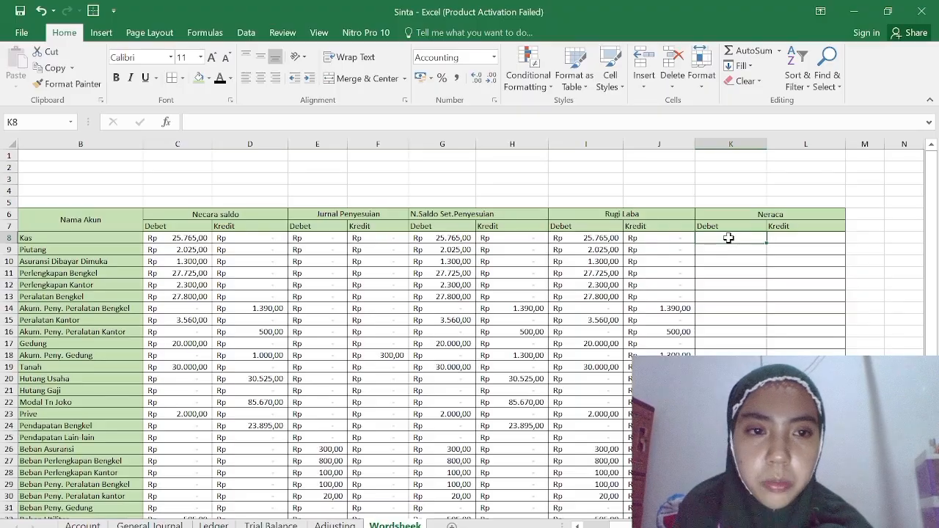
text(=if)
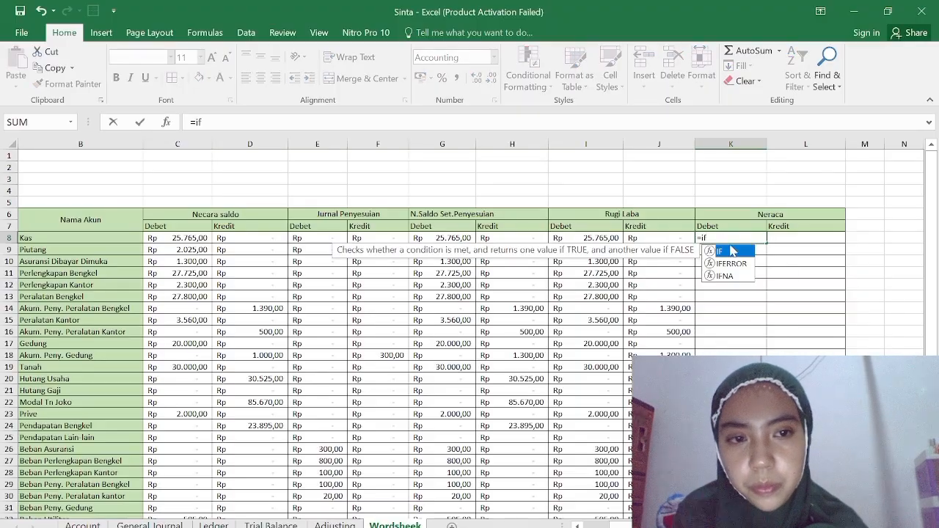
double_click(731, 253)
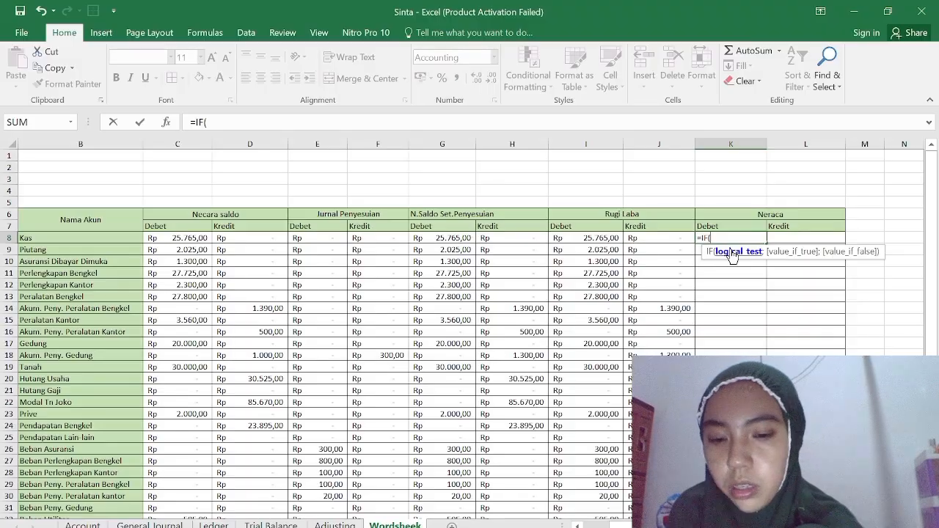
text(lef)
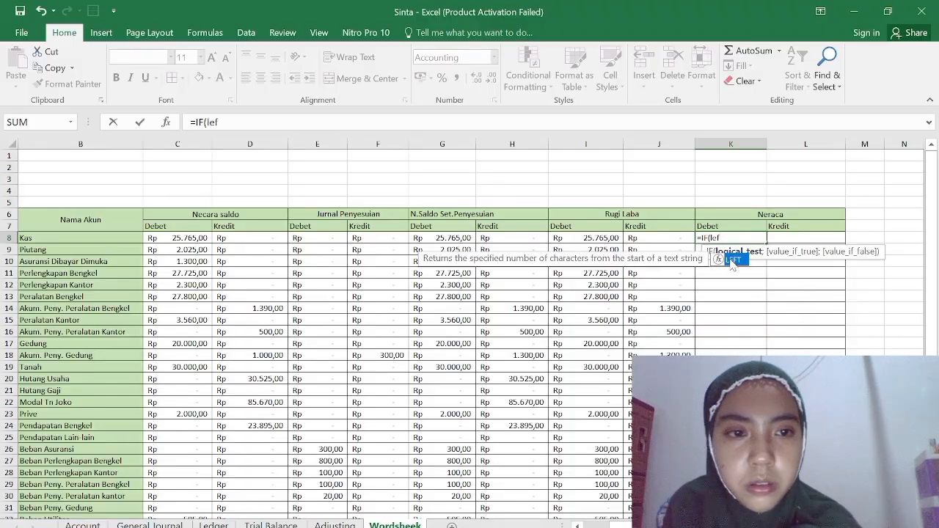
double_click(740, 261)
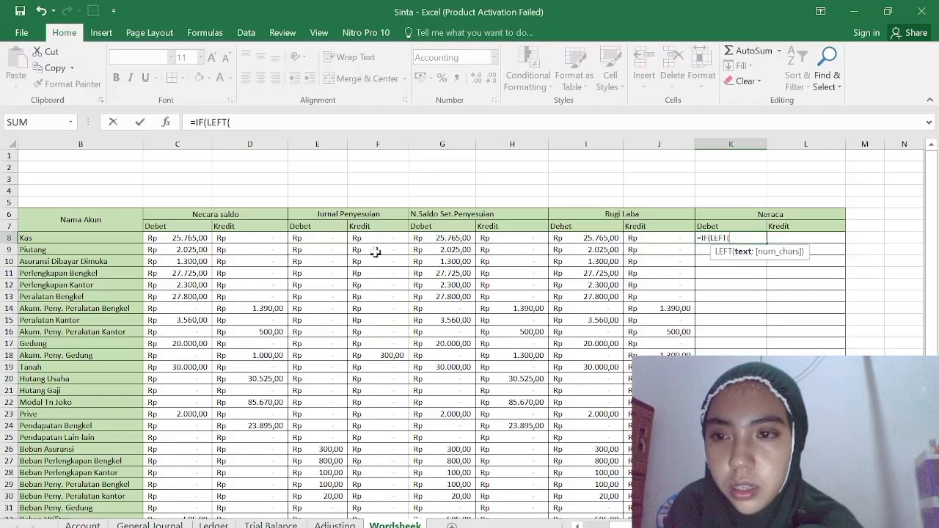
Build the logical test in K8 as LEFT(B8;1)<="3".
click(135, 239)
text(;1))
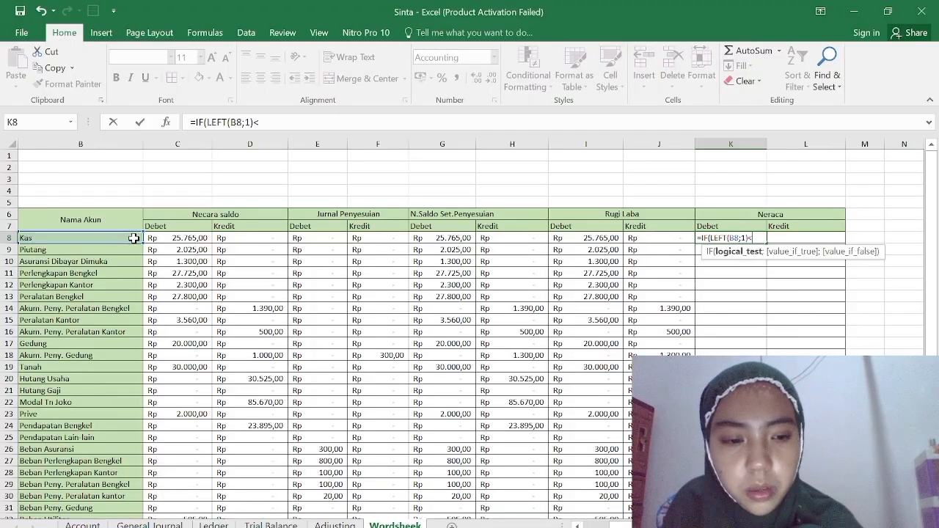
text(<="3")
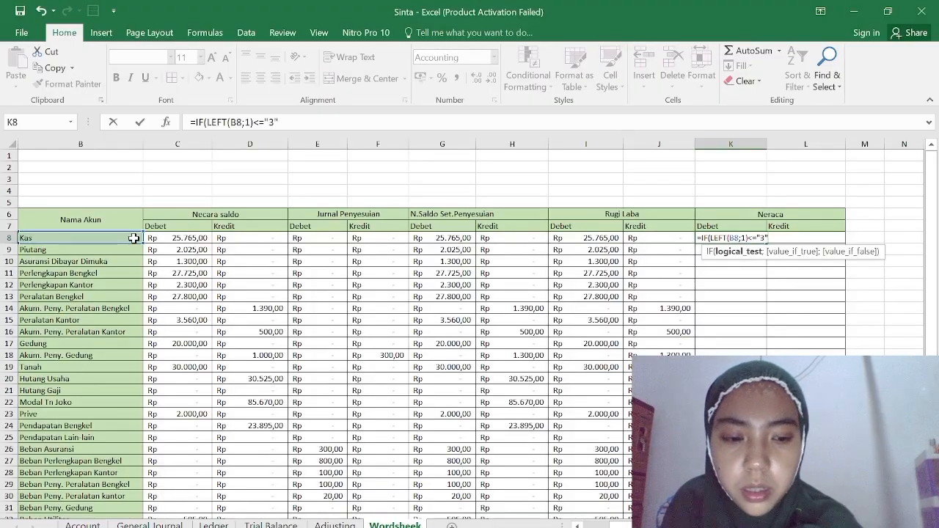
text(;)
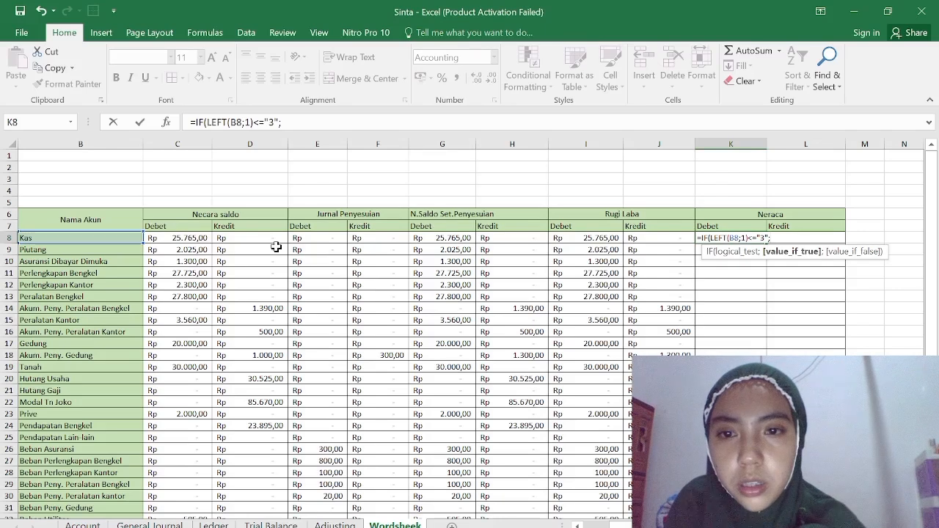
Complete the K8 formula as =IF(LEFT(B8;1)<="3";G8;0) and fill it down the Neraca Debet column to K34.
click(447, 239)
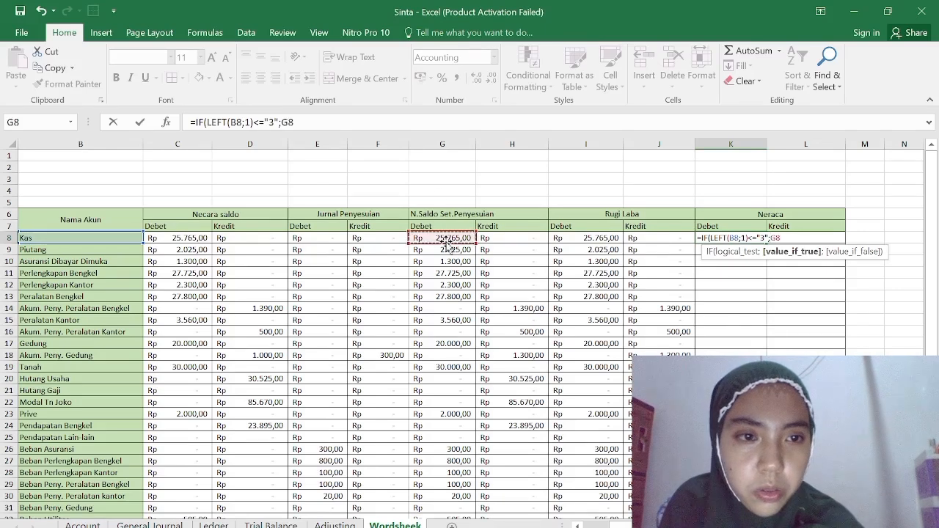
text(;0))
key(Return)
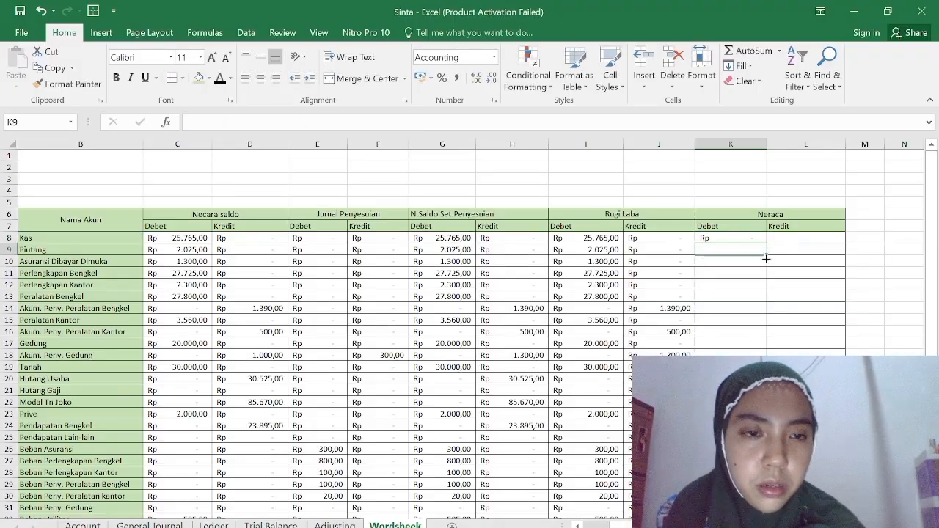
click(763, 240)
drag(765, 242, 765, 501)
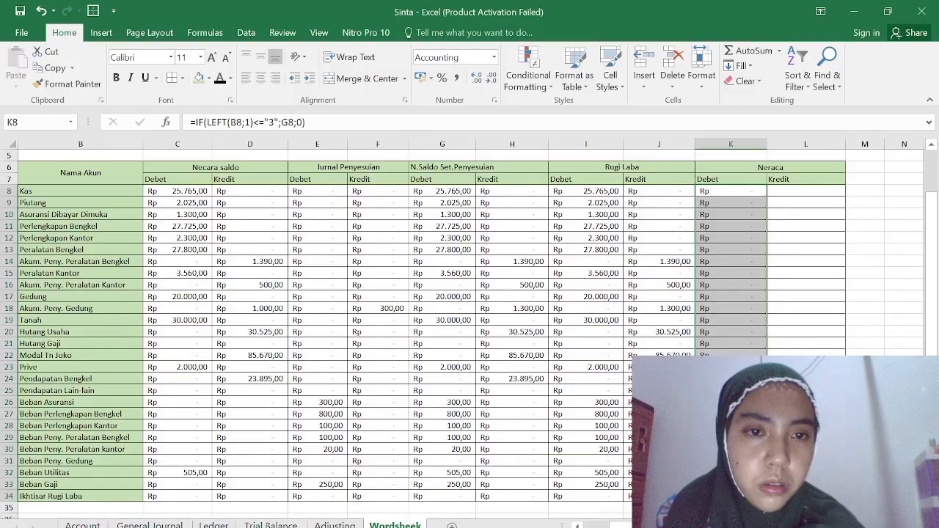
Start an IF formula with a nested LEFT function in L8, the Neraca Kredit cell for Kas.
click(780, 190)
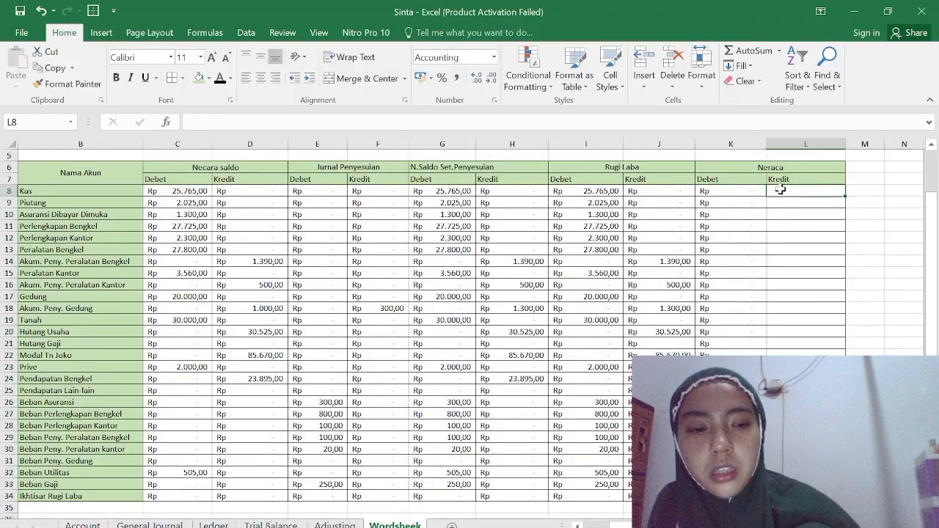
text(=if)
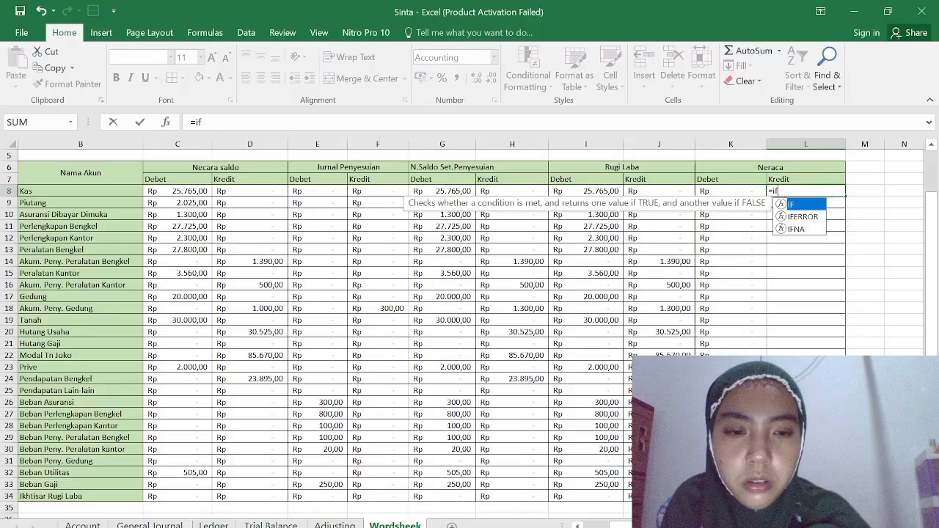
double_click(812, 208)
text(lef)
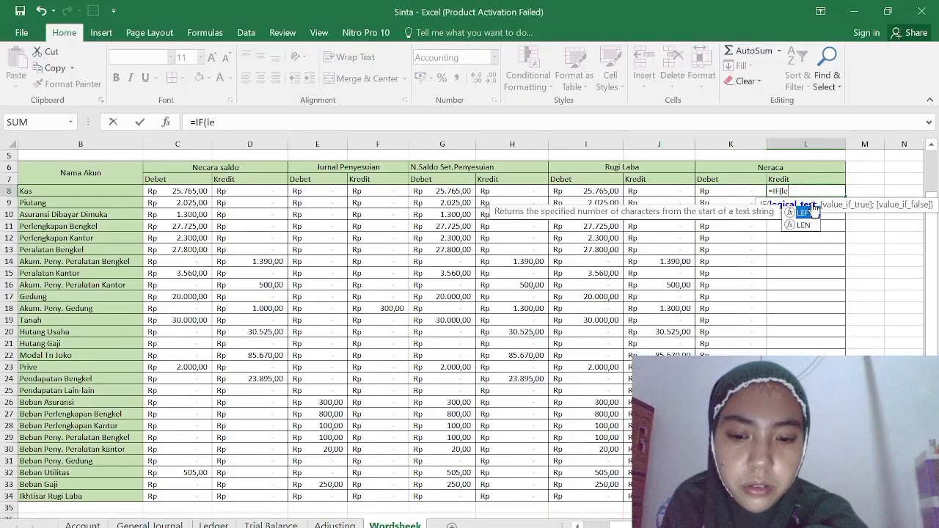
double_click(807, 211)
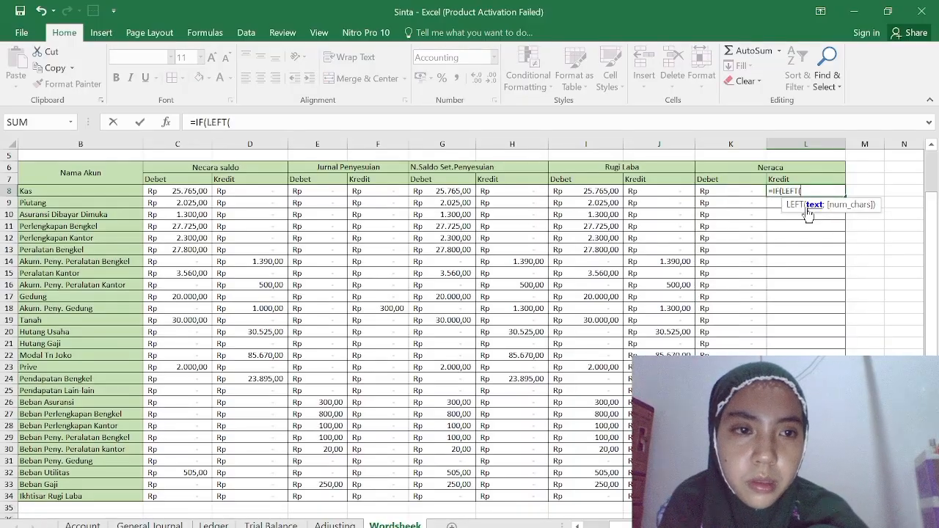
Complete the L8 formula as =IF(LEFT(B8;1)<="3";H8;0).
click(71, 191)
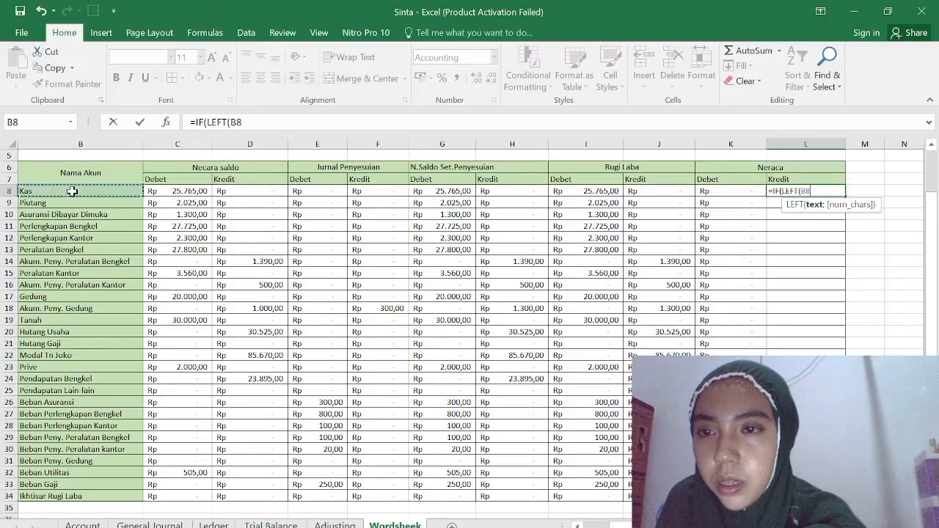
text(;1)<='3")
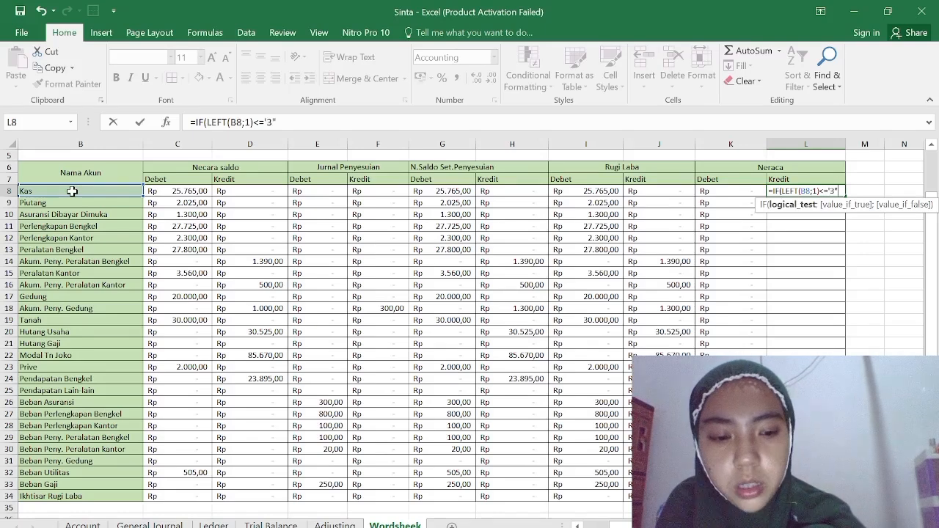
click(538, 190)
text(;0)
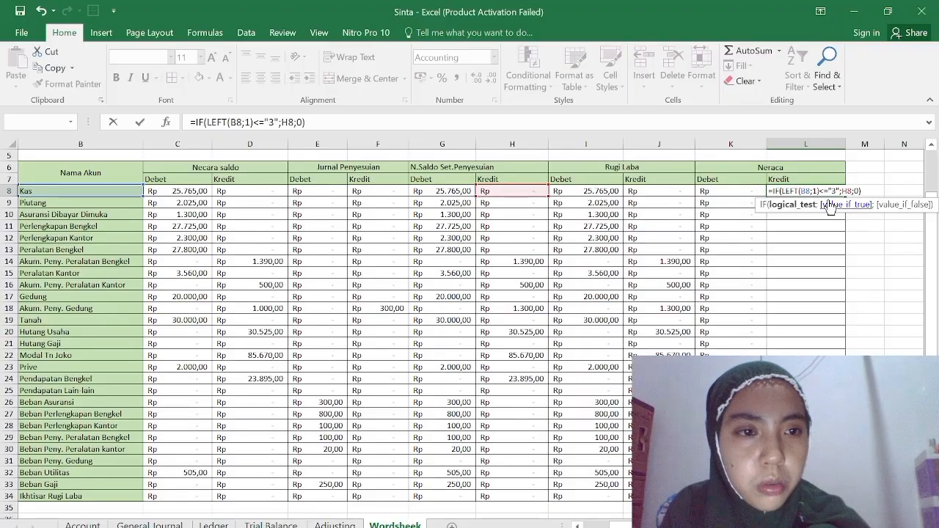
key(Return)
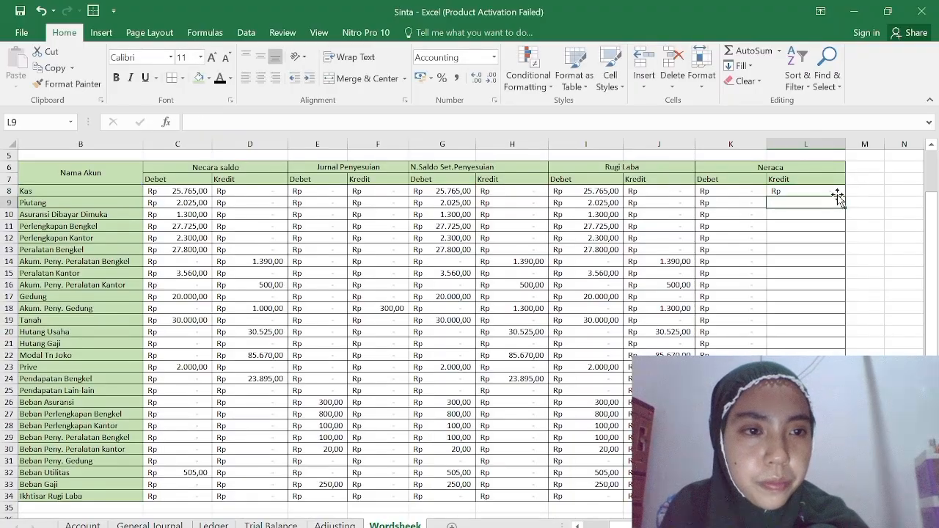
Fill the Neraca Kredit formula from L8 down to L34.
click(839, 190)
double_click(839, 190)
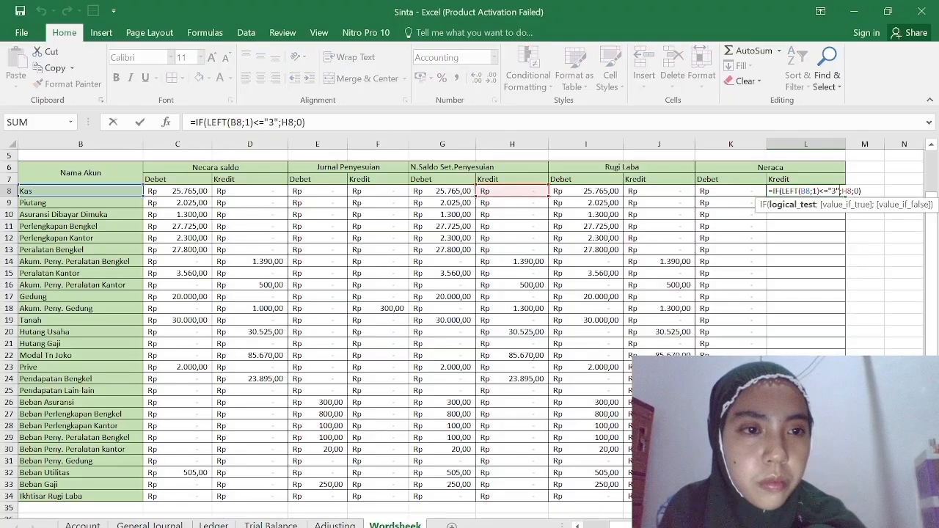
key(Return)
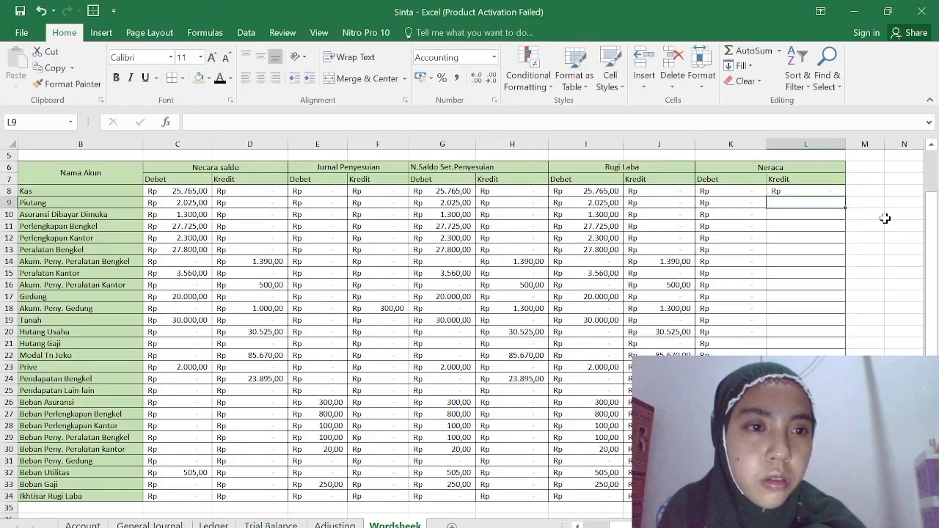
click(825, 192)
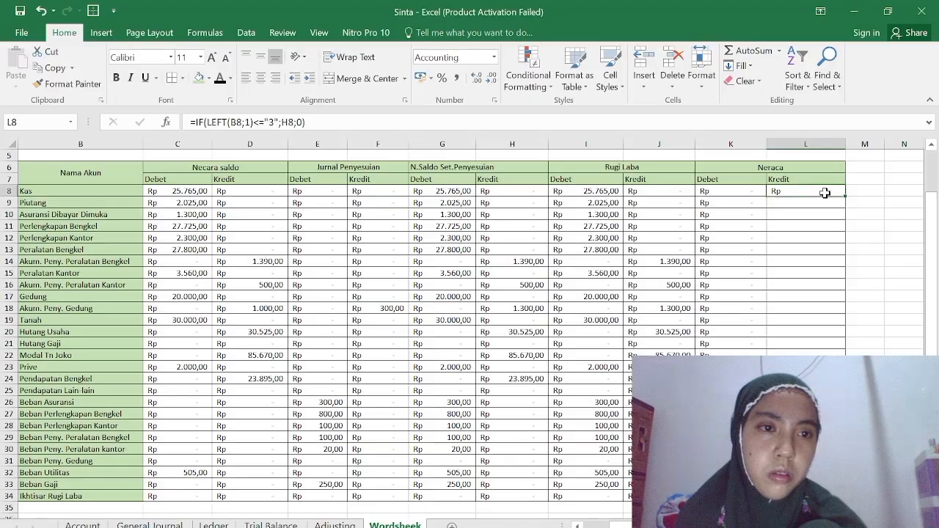
drag(844, 195, 807, 513)
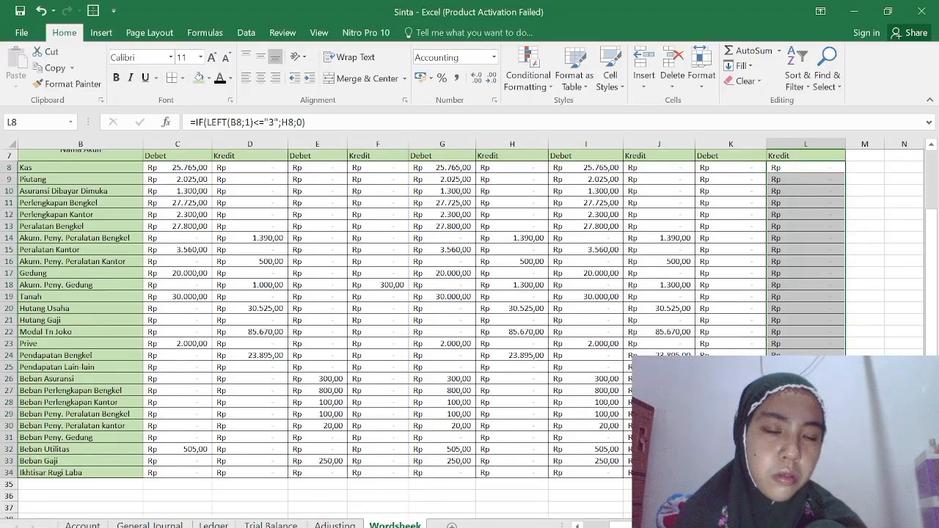
Check the filled formulas in the Neraca Debet and Kredit columns from row 8 to row 34.
click(745, 356)
scroll(482, 396, down, 4)
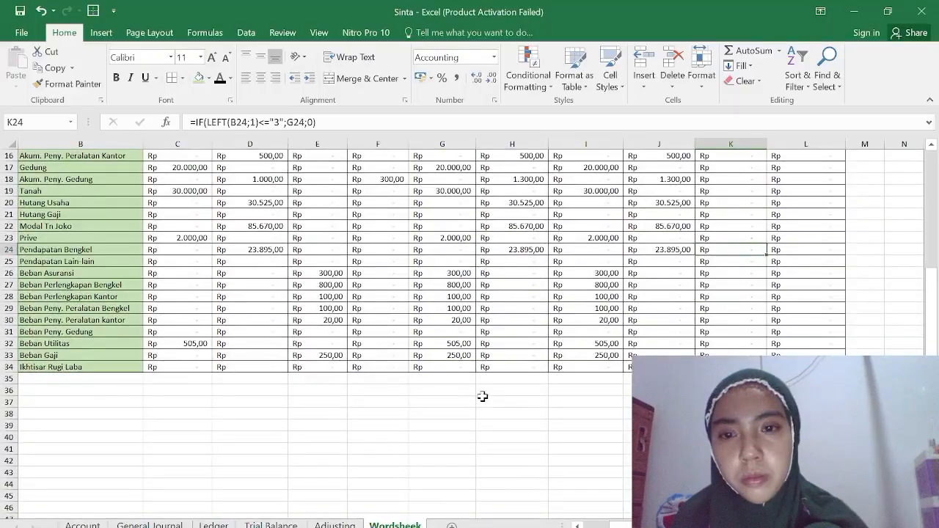
scroll(483, 396, up, 1)
scroll(482, 396, up, 5)
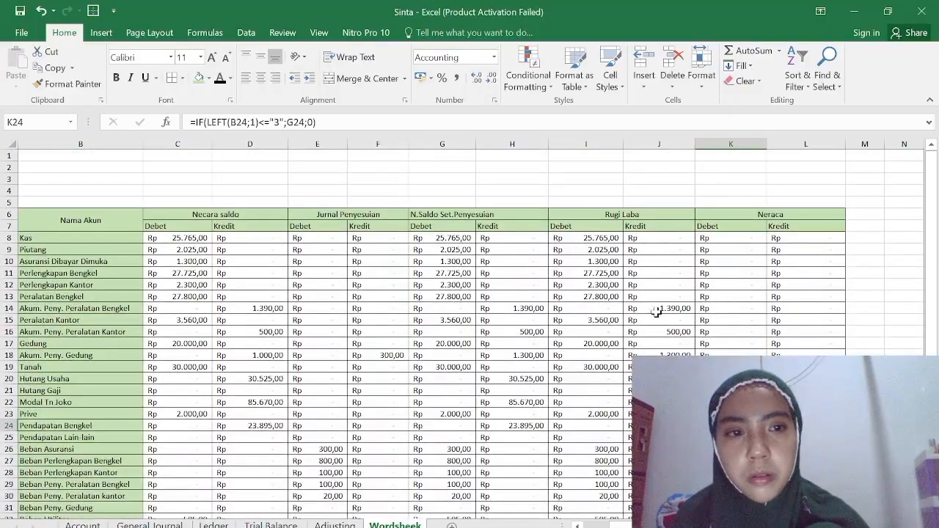
click(792, 239)
double_click(794, 243)
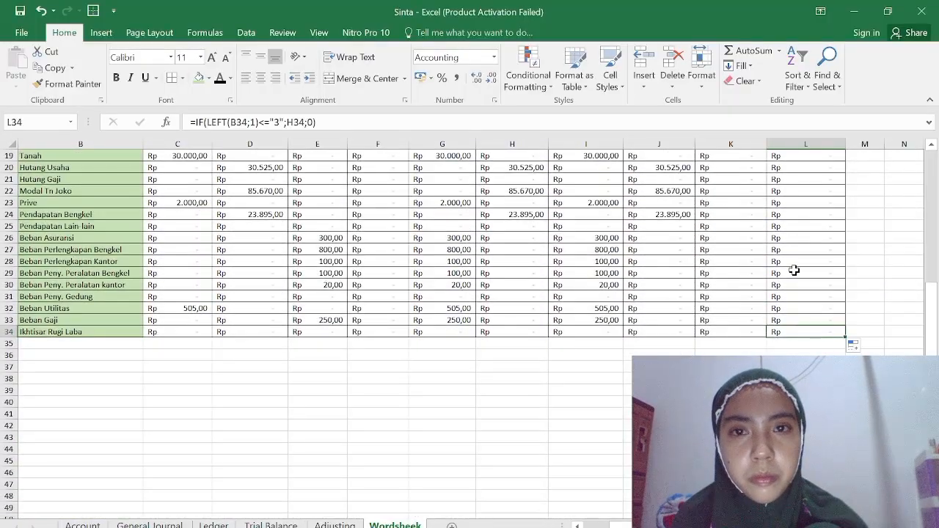
scroll(795, 270, up, 6)
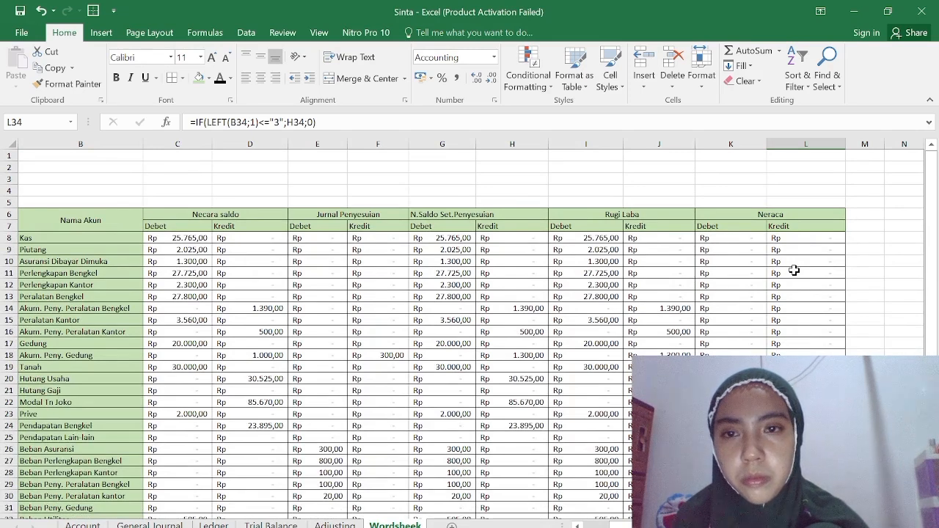
click(811, 238)
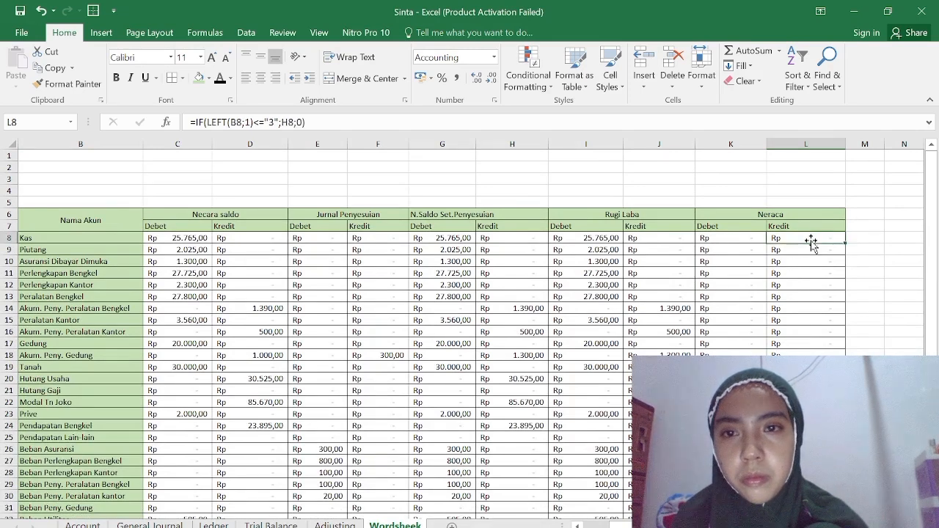
Apply all borders to B35:L35, the row below Ikhtisar Rugi Laba.
scroll(581, 349, down, 9)
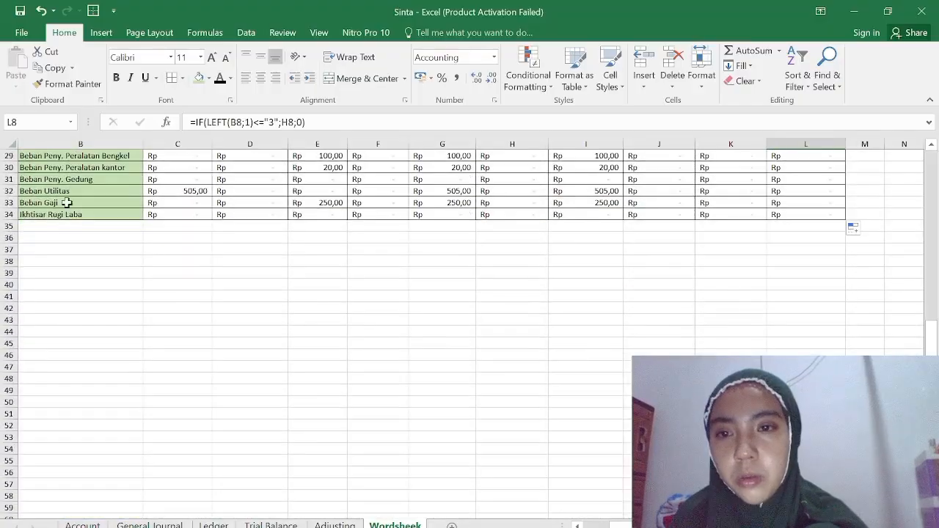
drag(50, 226, 800, 224)
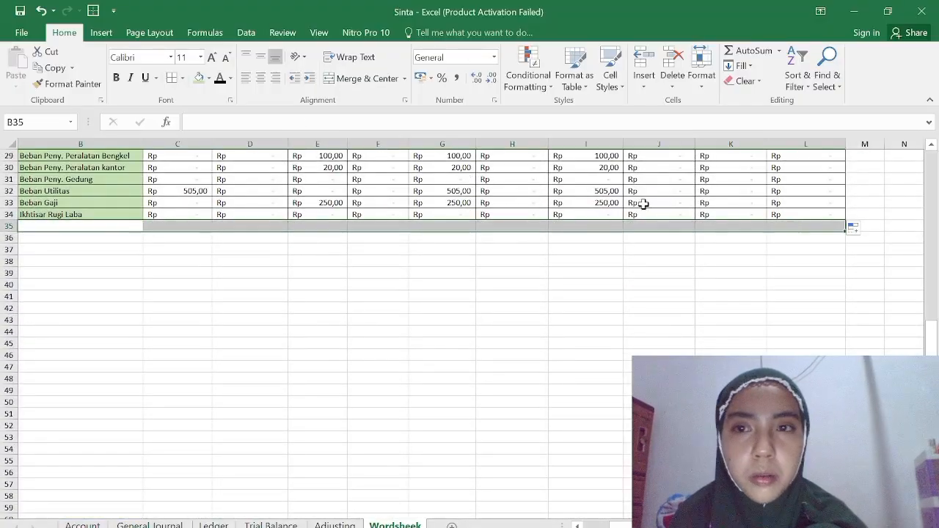
click(182, 78)
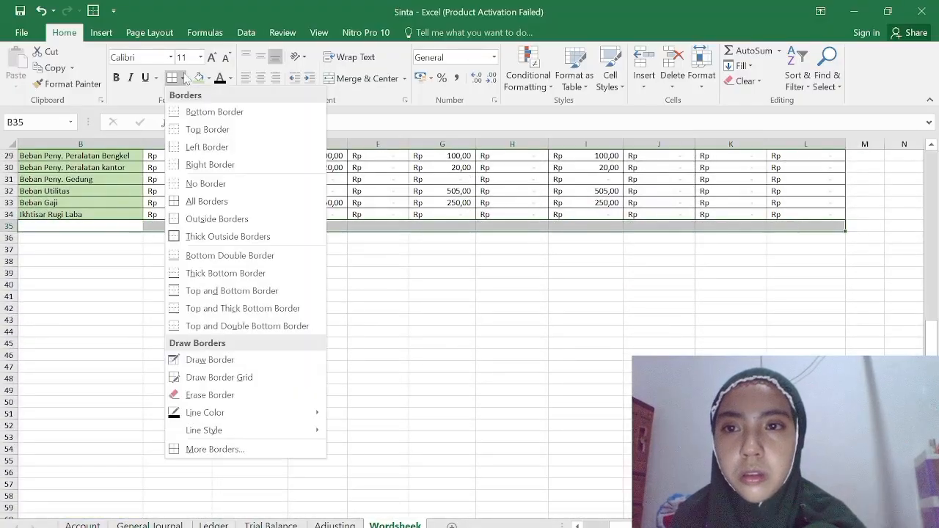
click(228, 198)
Enter the label Total in B35, below Ikhtisar Rugi Laba, and center it in the cell.
click(125, 225)
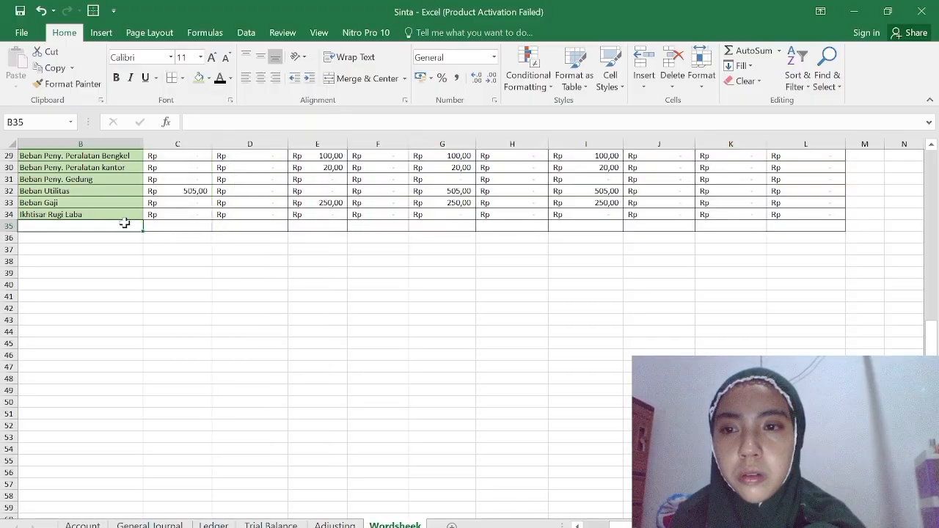
text(to)
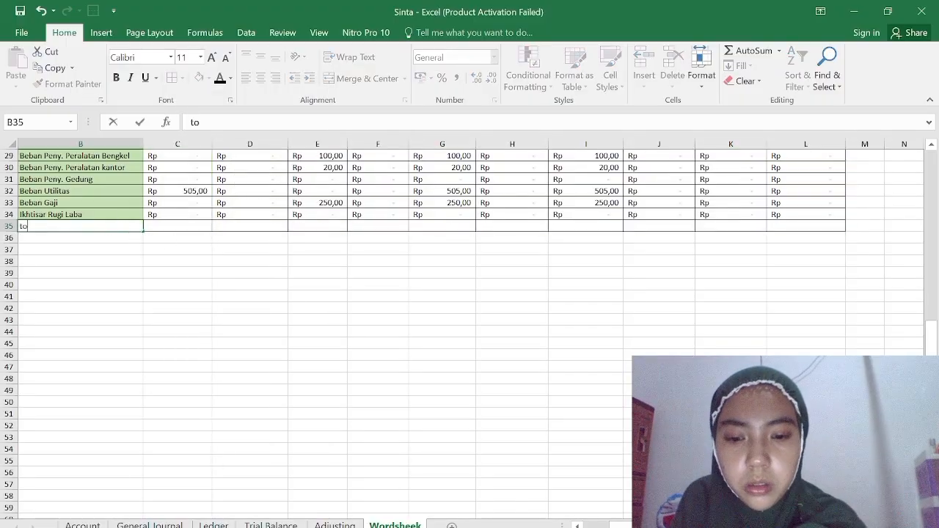
text(tl)
key(BackSpace)
key(BackSpace)
key(BackSpace)
key(BackSpace)
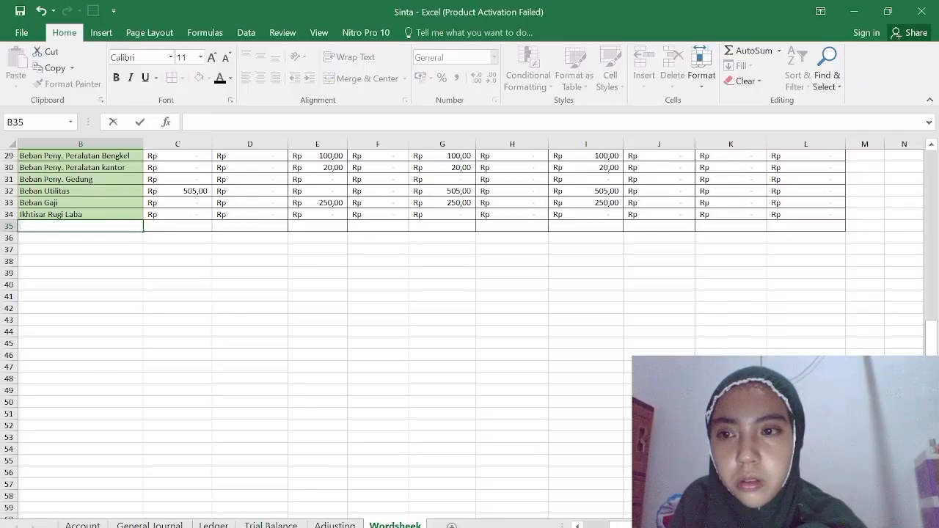
text(Total)
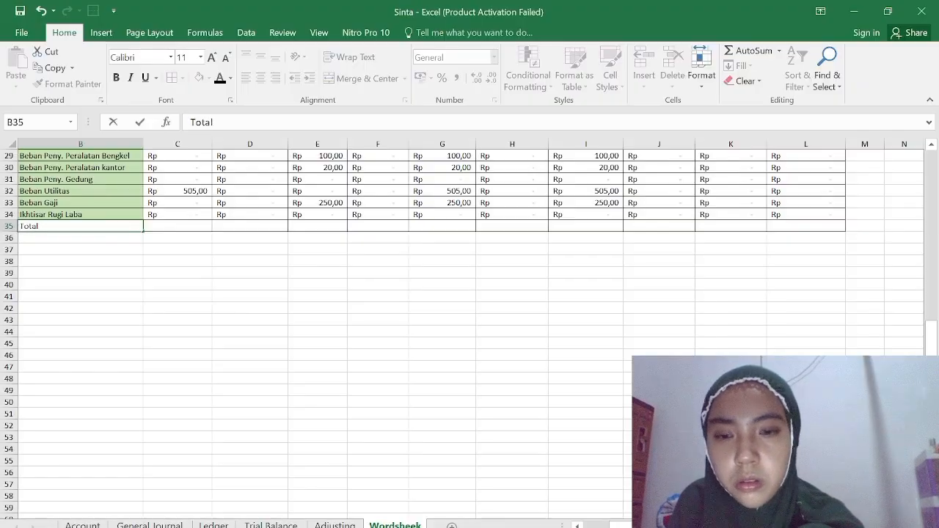
key(Return)
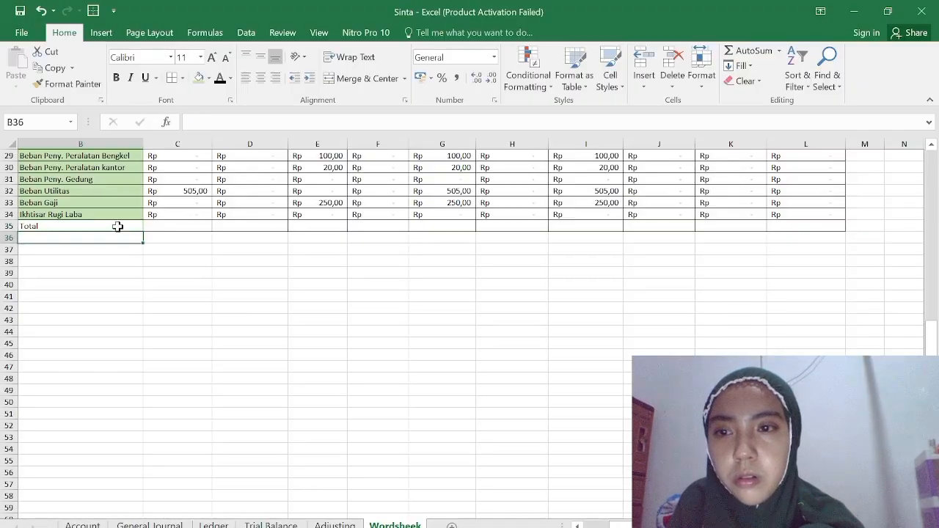
click(117, 227)
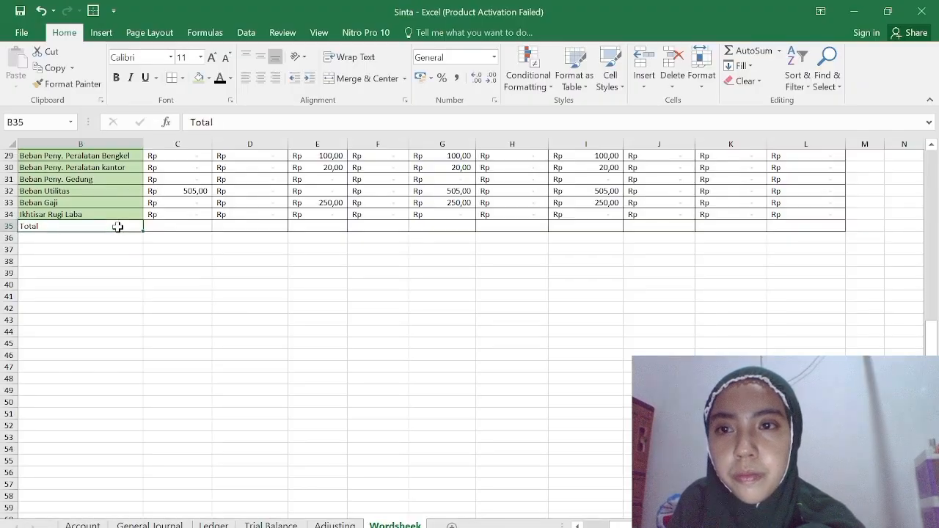
click(260, 78)
Sum the Neraca Saldo Debet column in C35 with =SUM(C8:C34).
click(189, 228)
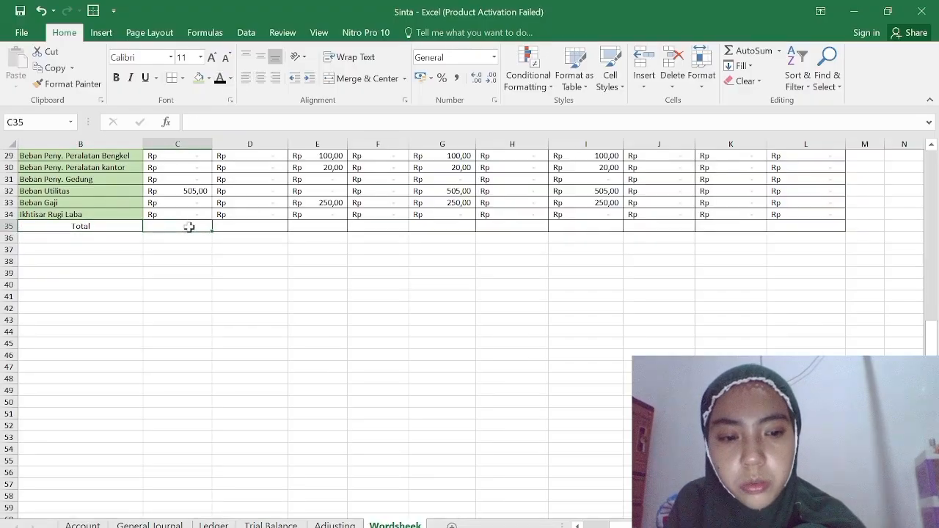
text(=sum)
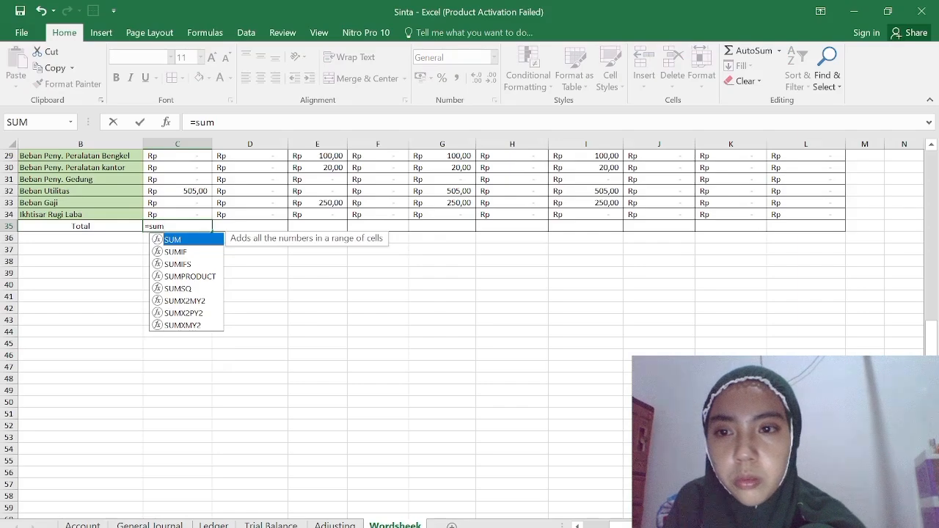
scroll(187, 224, up, 1)
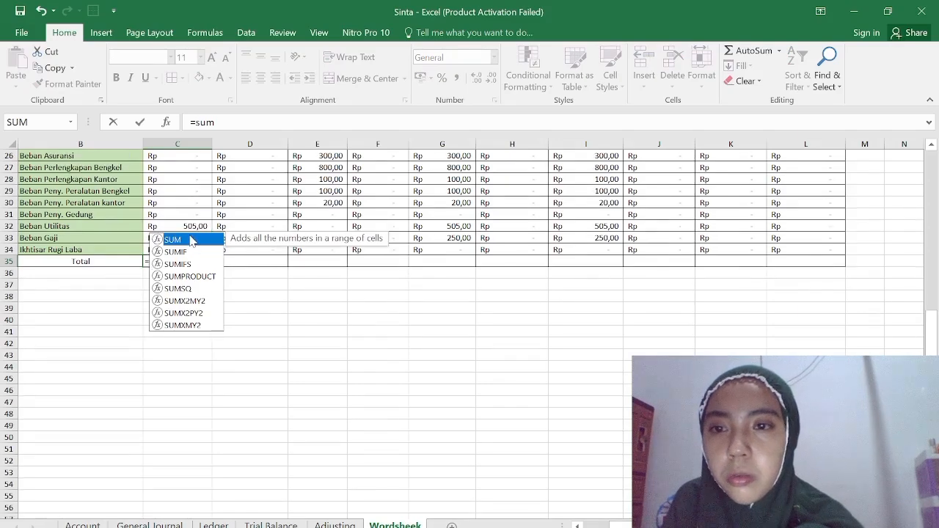
double_click(190, 240)
scroll(188, 224, up, 8)
drag(184, 238, 197, 485)
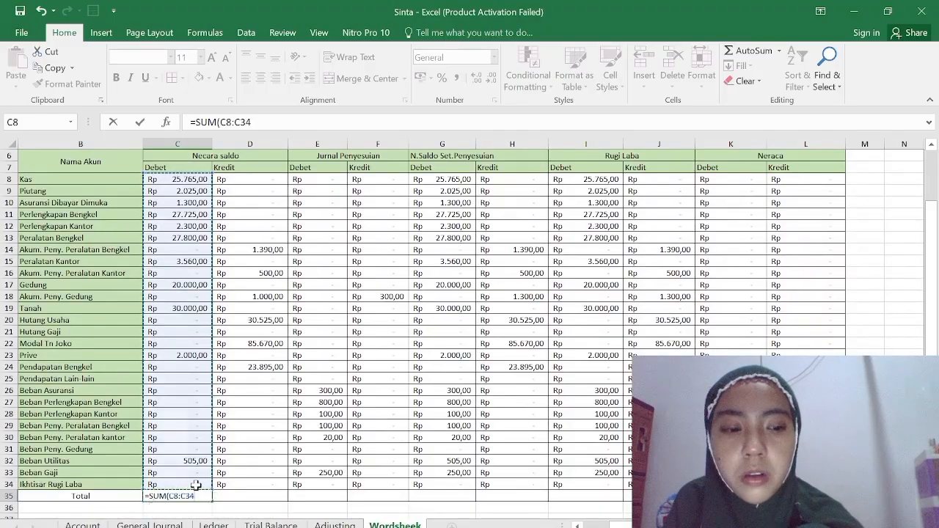
key(Return)
Fill the total formula from C35 across to L35.
click(202, 498)
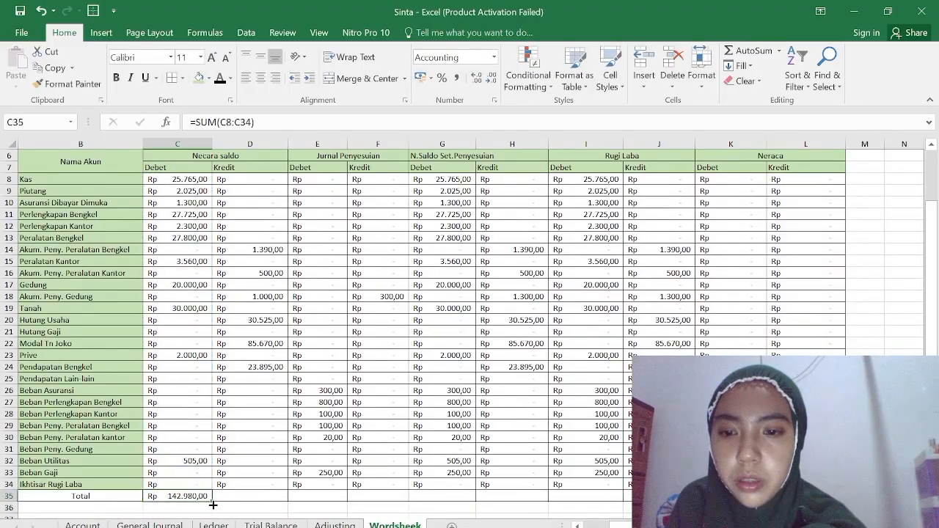
drag(212, 502, 657, 507)
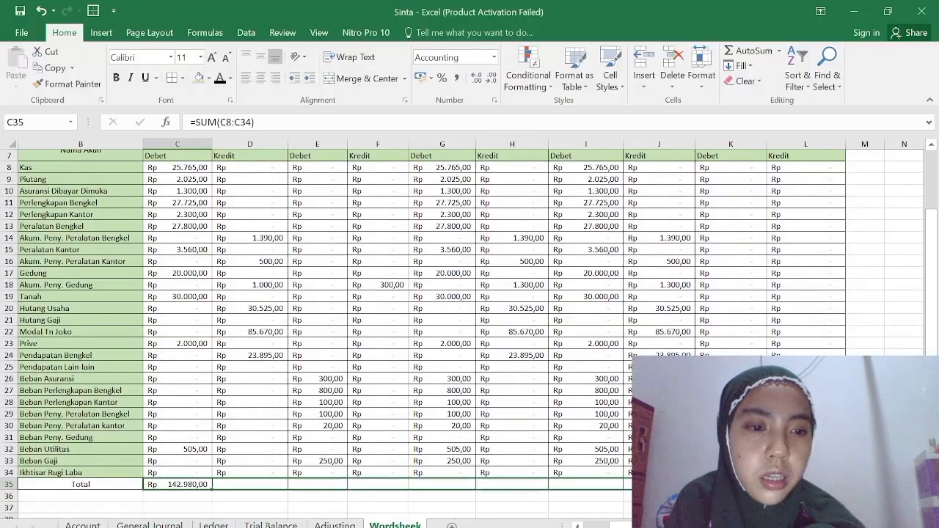
drag(815, 485, 814, 485)
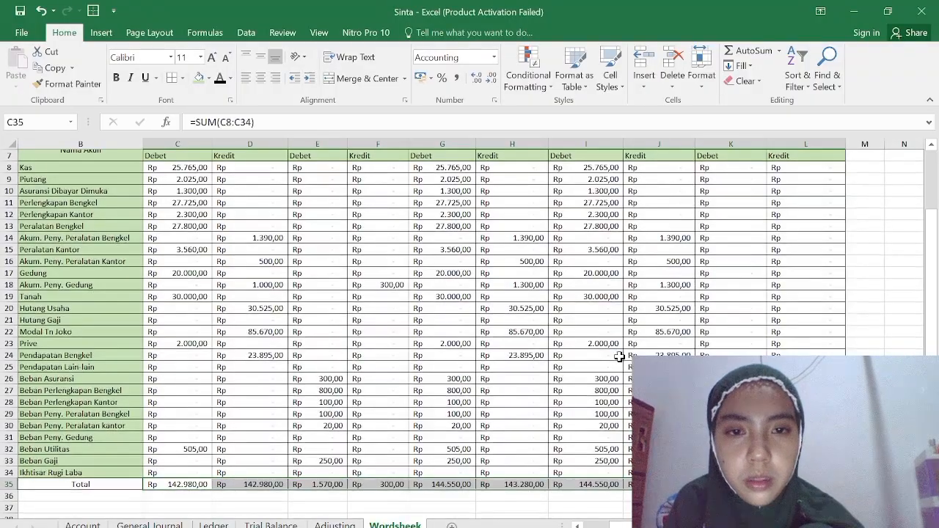
ctrl+scroll(619, 357, down, 2)
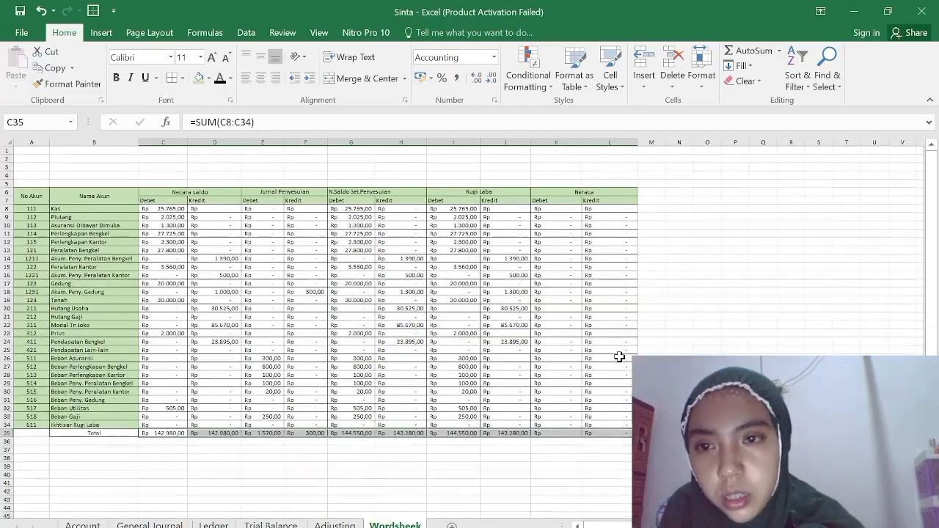
Enter the worksheet headings Bengkel Bang joko in B1 and Neraca Lajur in B2.
click(115, 157)
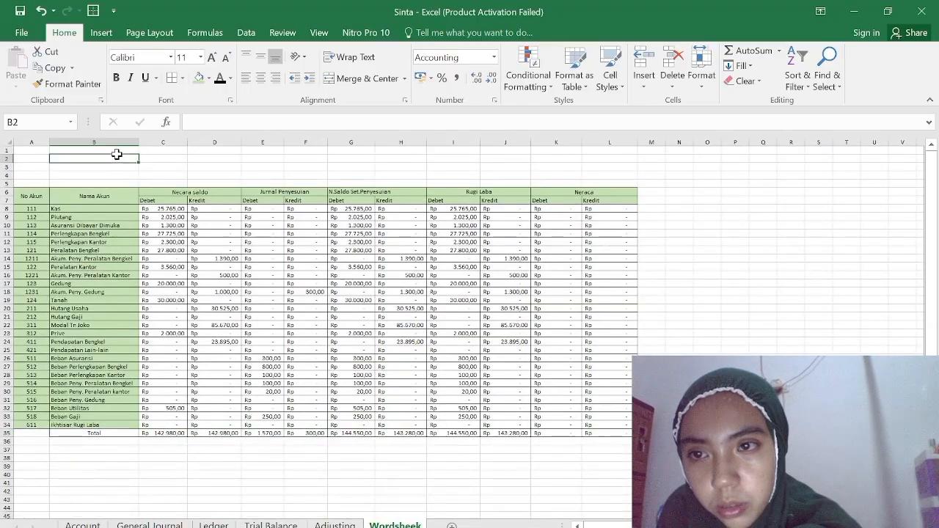
click(75, 150)
ctrl+scroll(75, 150, up, 2)
text(Bengkel Bang joko)
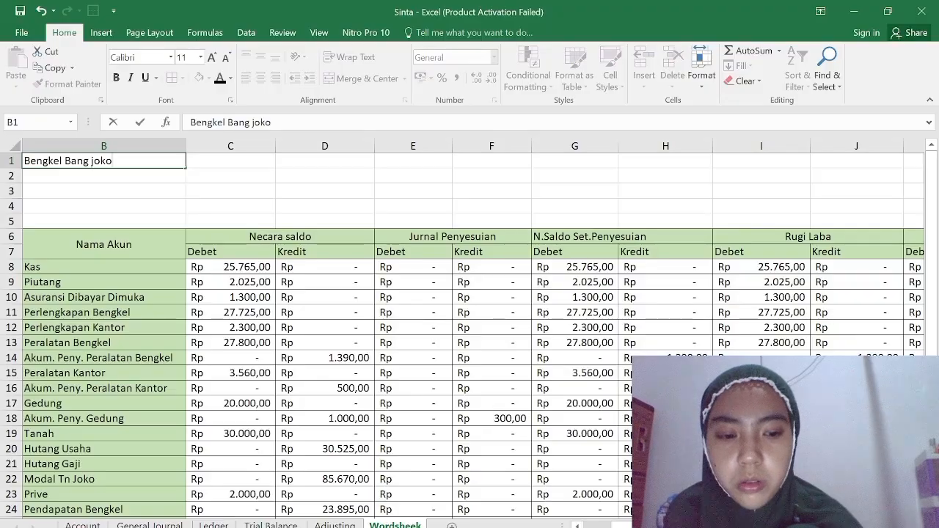
key(Return)
text(Ne)
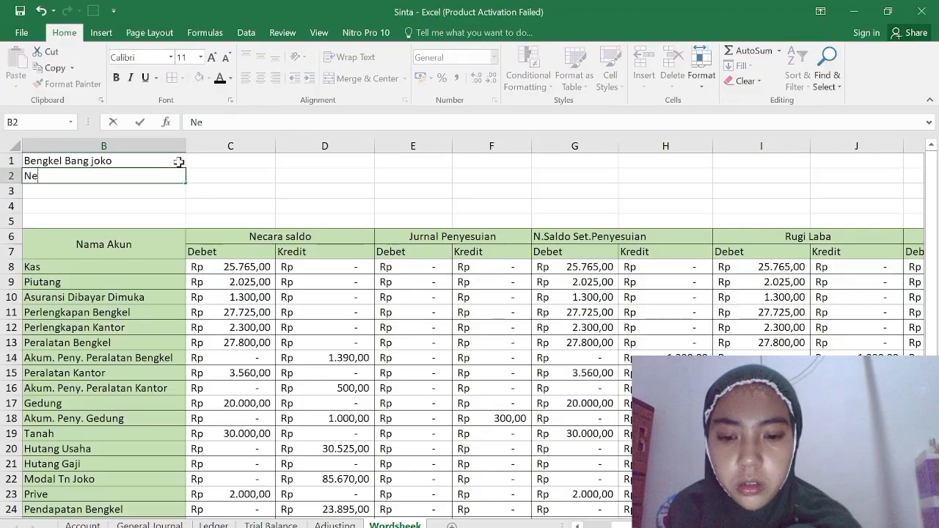
text(raca Lajur)
key(Return)
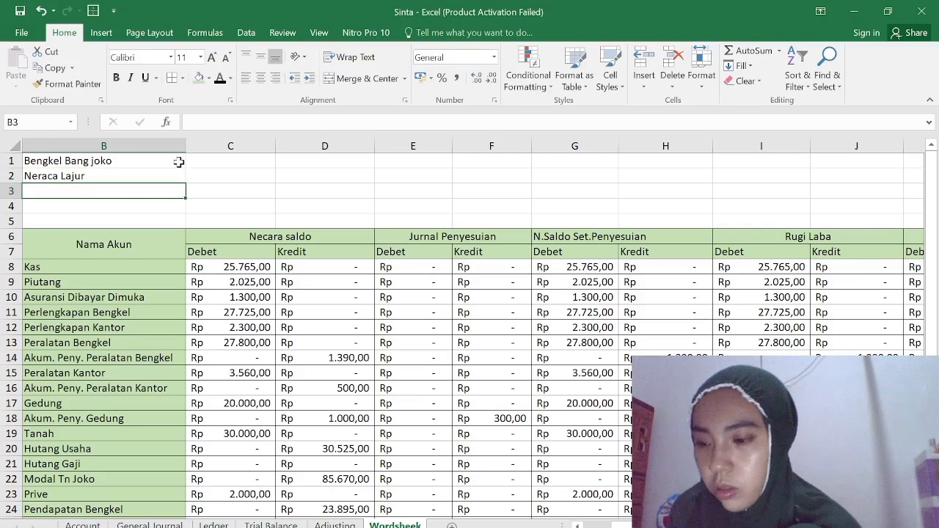
Enter the period Maret 2015 in B3 and the unit note (Dalam Ribuan) in B4.
text(Mare)
text(t 10)
key(BackSpace)
key(BackSpace)
text(2015)
key(Return)
text(()
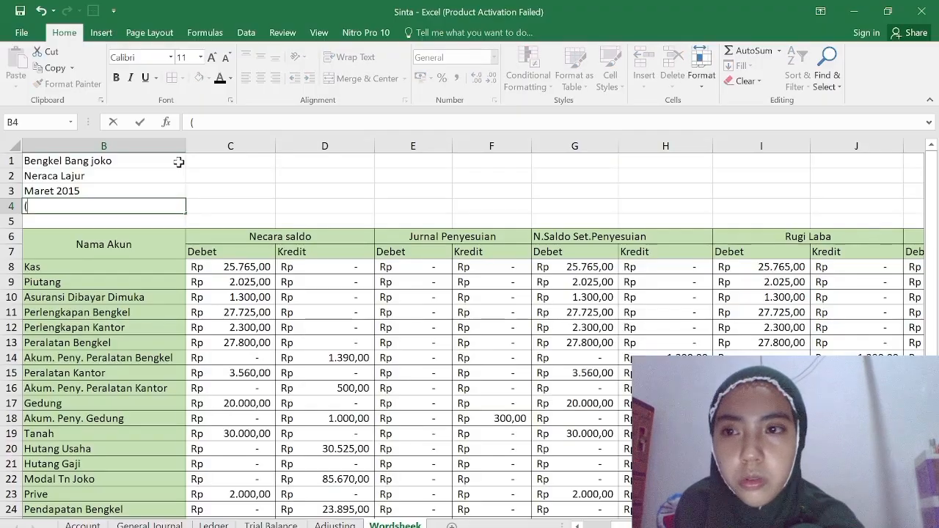
text(d)
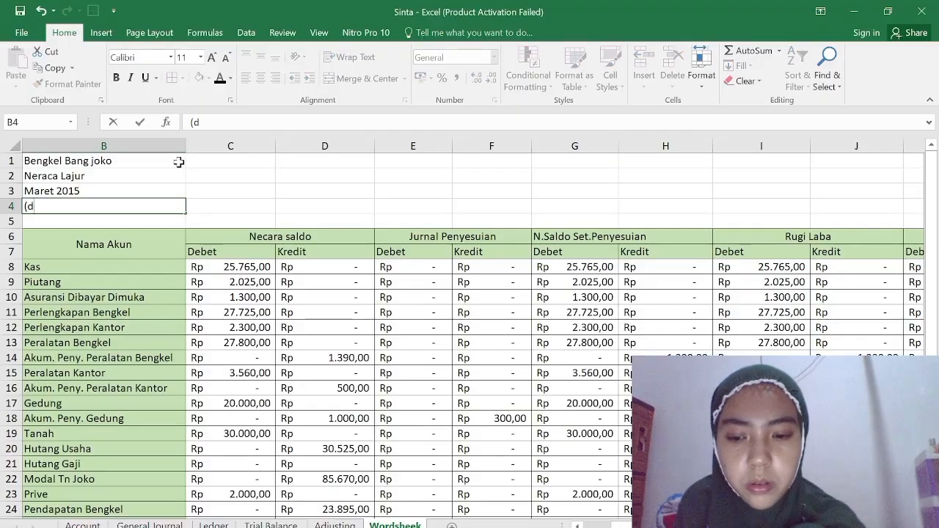
key(BackSpace)
text(Dalam Ribuan)
drag(86, 161, 692, 147)
click(554, 212)
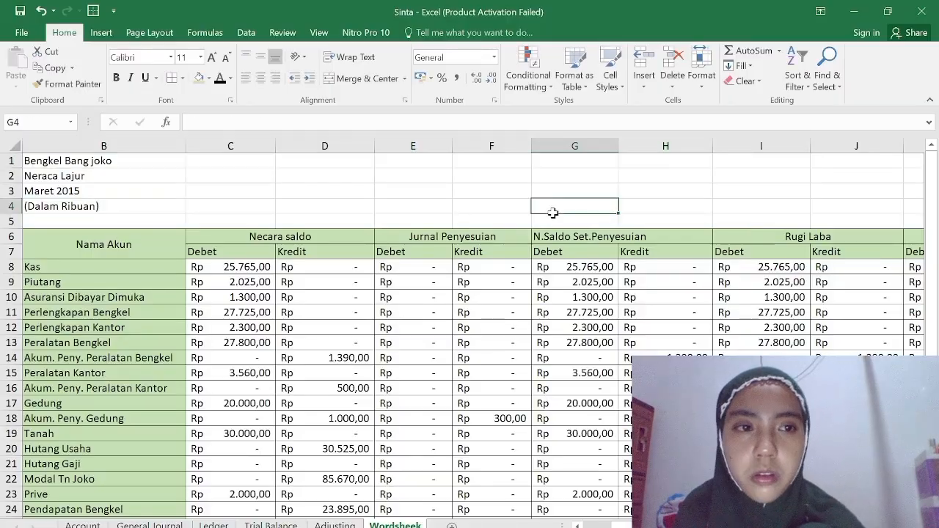
Merge A1:L1, A2:L2 and A3:L3 separately, using Merge Cells so each heading row becomes one cell.
scroll(553, 213, down, 3)
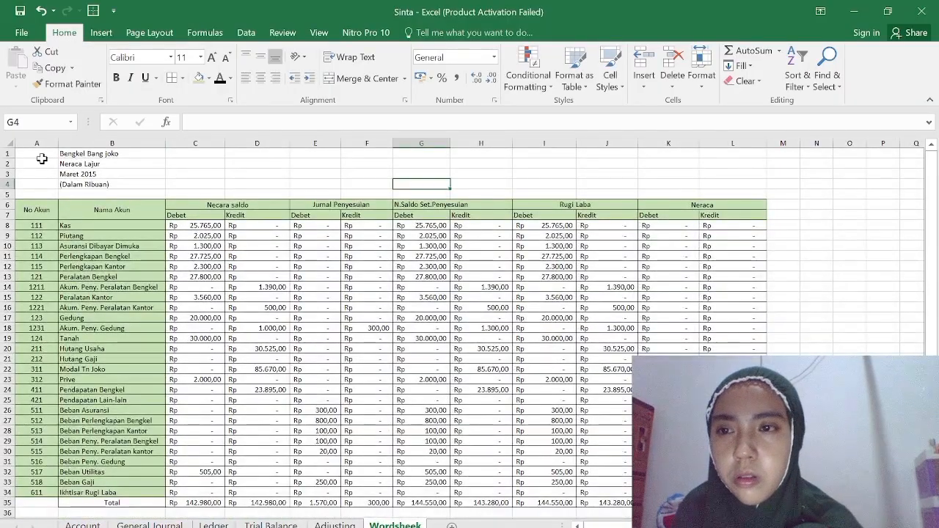
drag(35, 154, 742, 149)
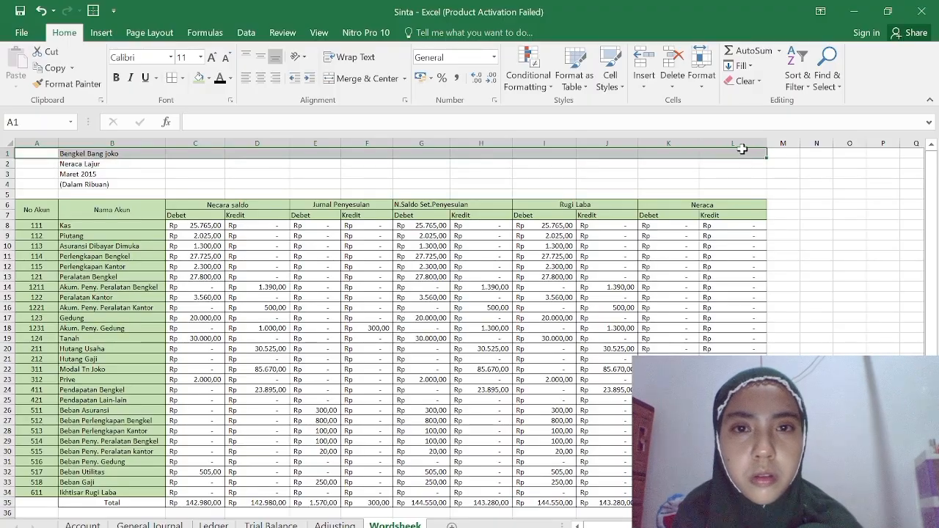
click(405, 79)
click(394, 137)
drag(38, 167, 710, 164)
click(404, 78)
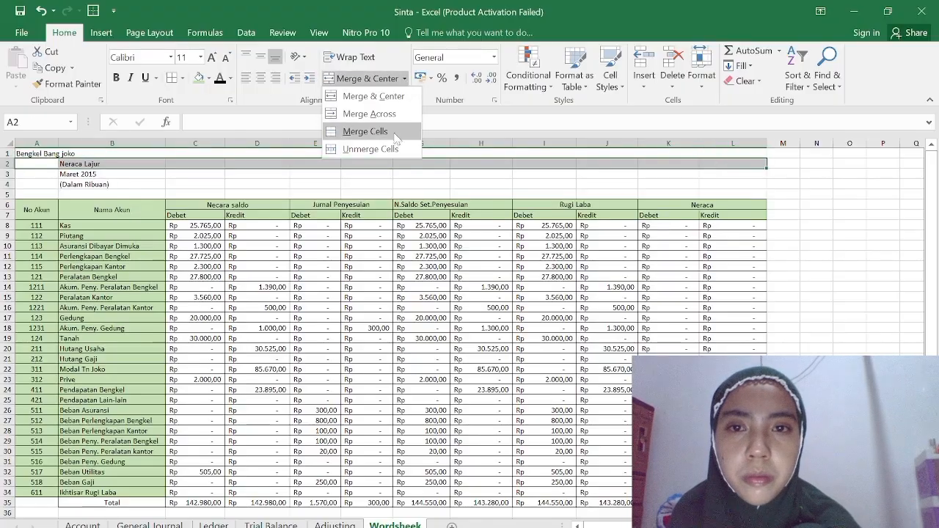
click(395, 138)
drag(29, 181, 726, 174)
click(405, 78)
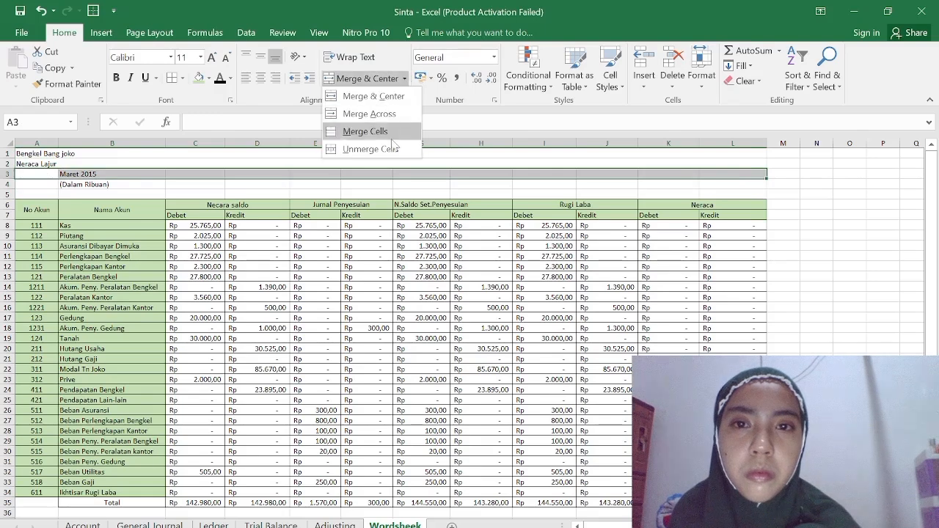
click(395, 137)
Merge A4:L4 and the empty row A5:L5 separately with Merge Cells.
click(30, 190)
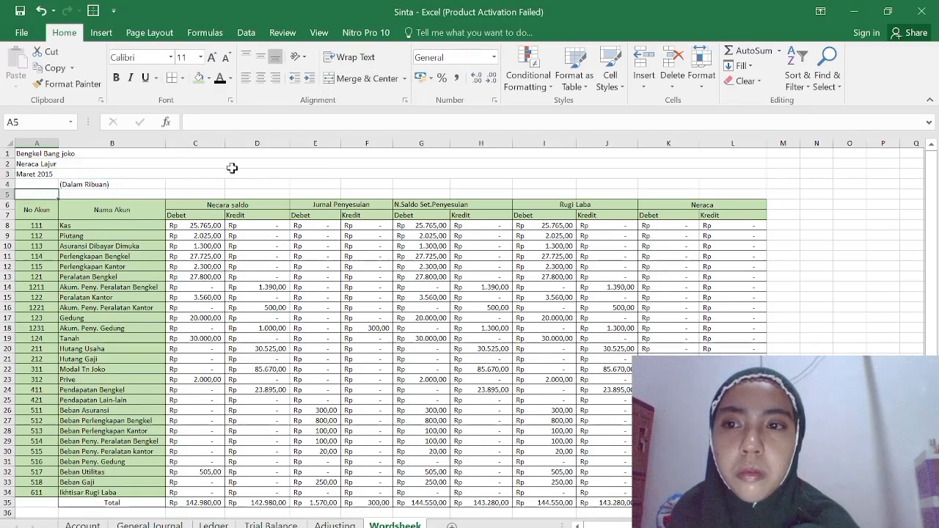
click(52, 183)
click(128, 204)
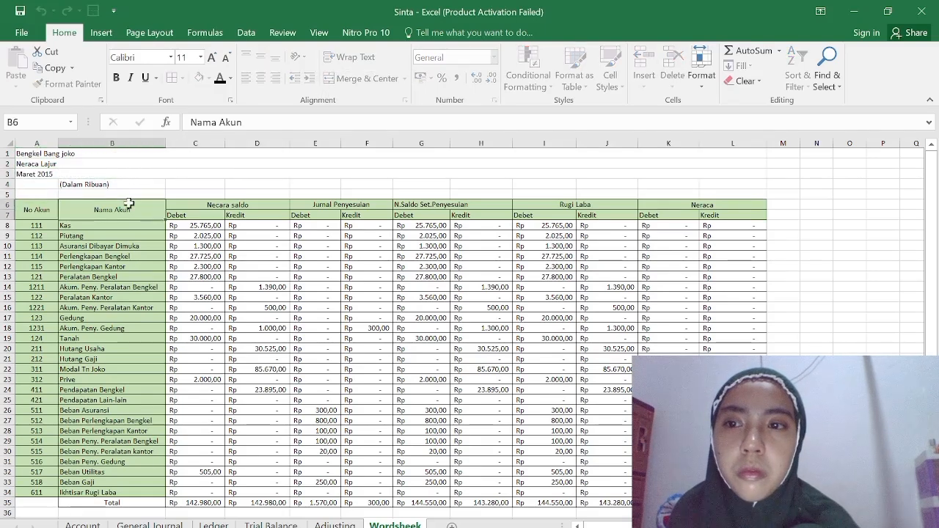
drag(21, 184, 750, 185)
click(404, 79)
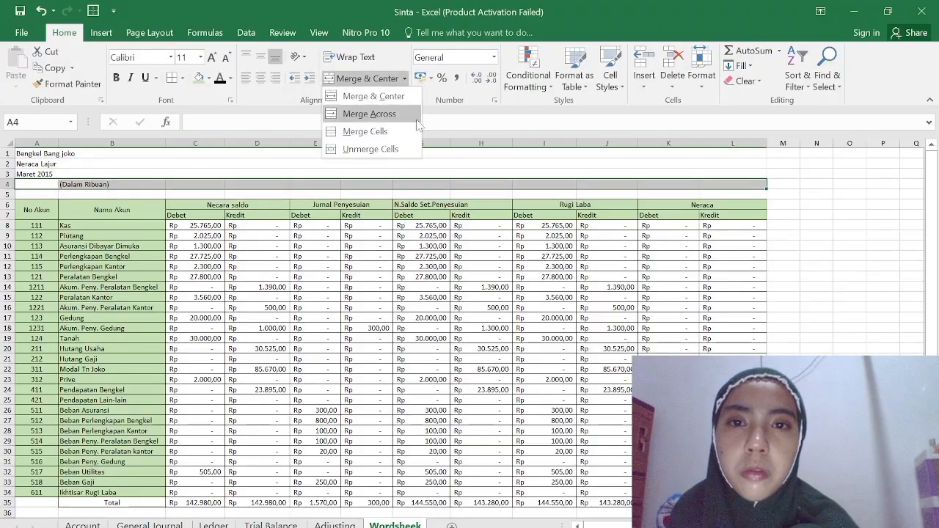
click(403, 135)
drag(29, 193, 738, 192)
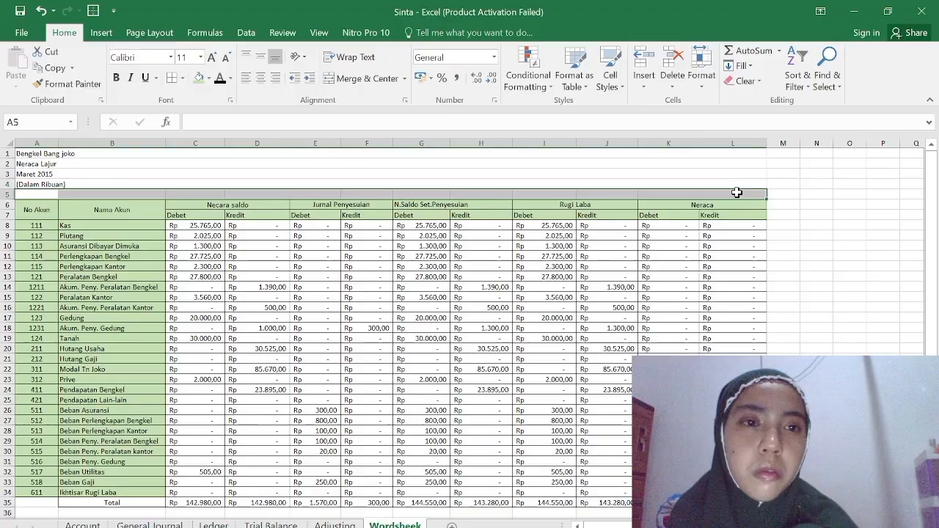
click(403, 79)
click(402, 133)
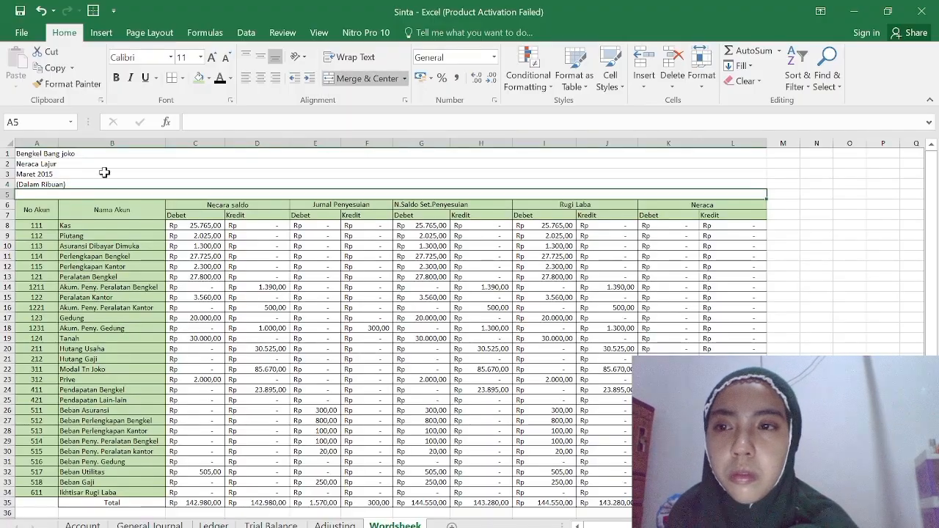
Center the merged heading rows 1 to 5 and fill them with a medium-light green theme color.
drag(25, 152, 247, 196)
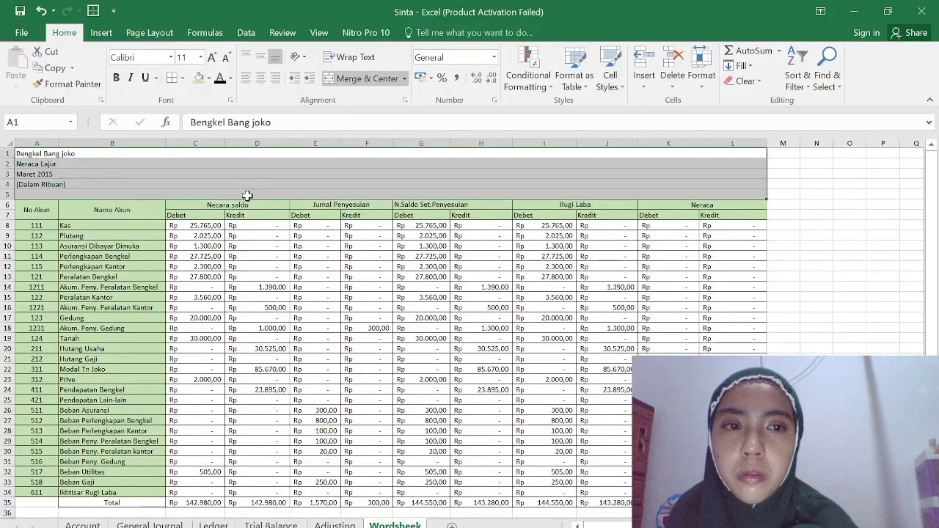
click(260, 77)
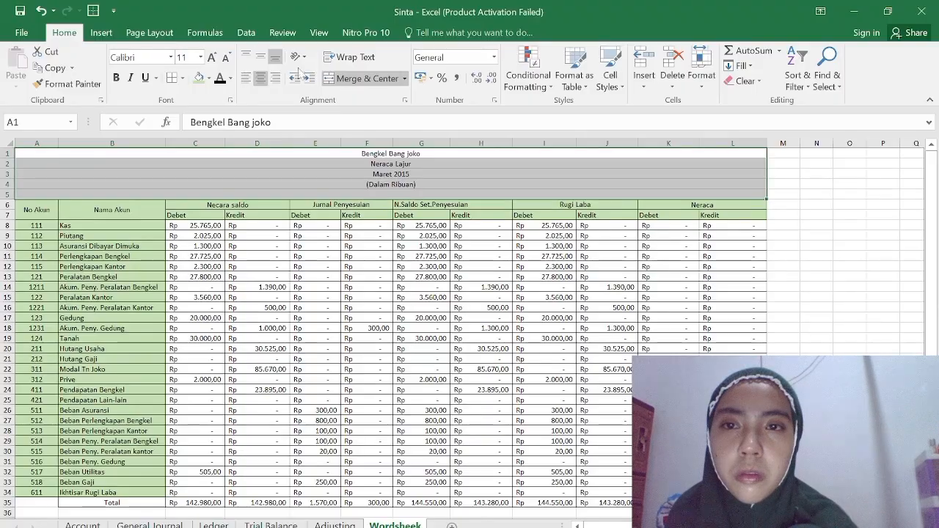
click(209, 78)
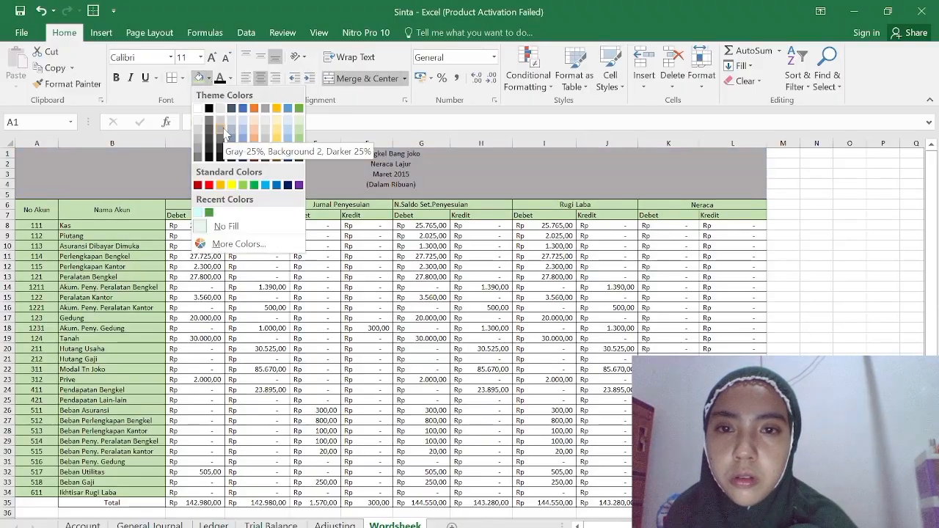
click(299, 144)
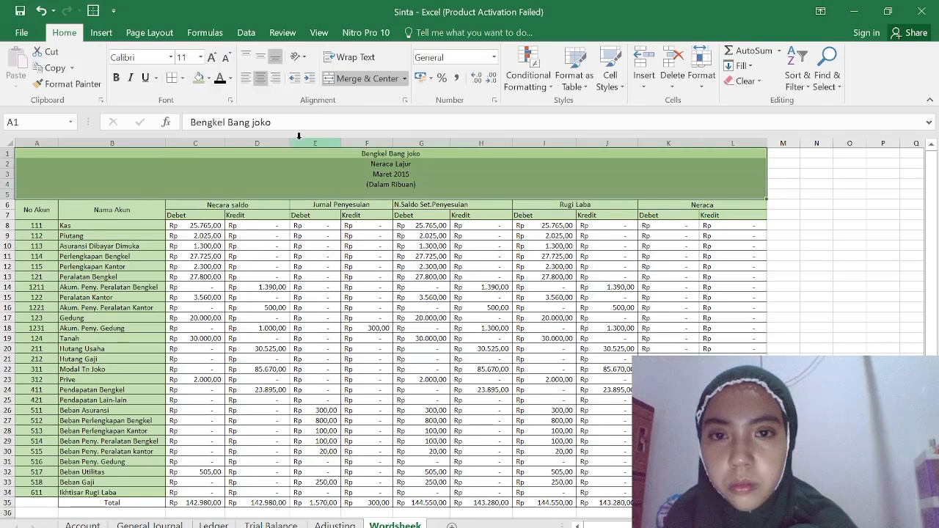
Fill the column header rows A6:L7 with a dark green theme color.
drag(52, 214, 687, 208)
click(210, 78)
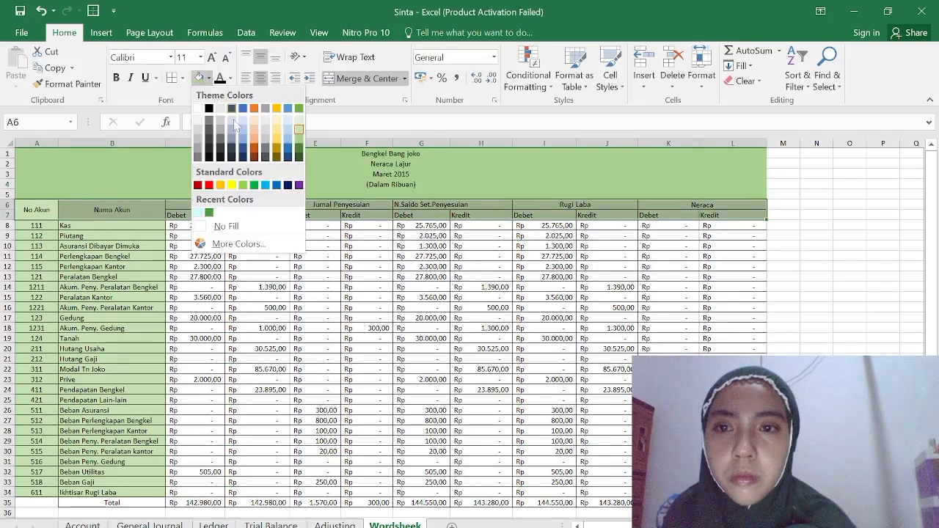
click(299, 148)
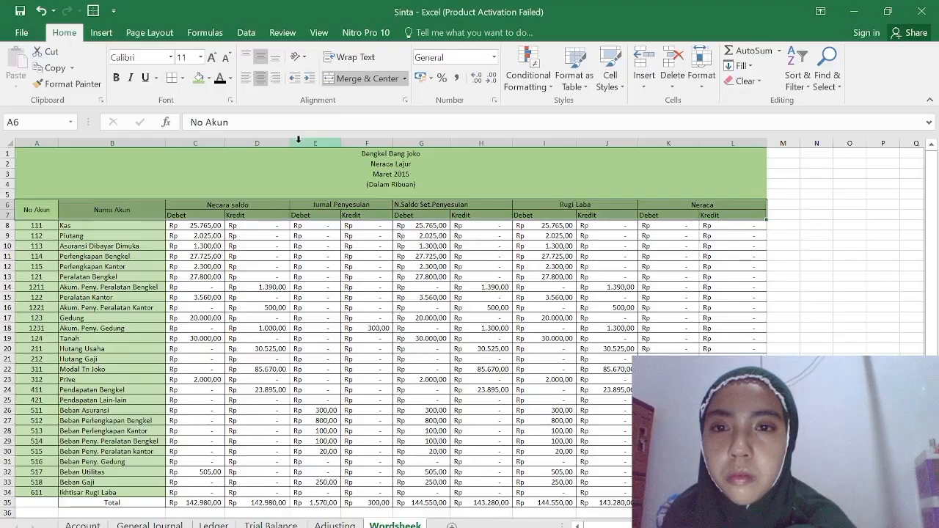
drag(176, 222, 176, 252)
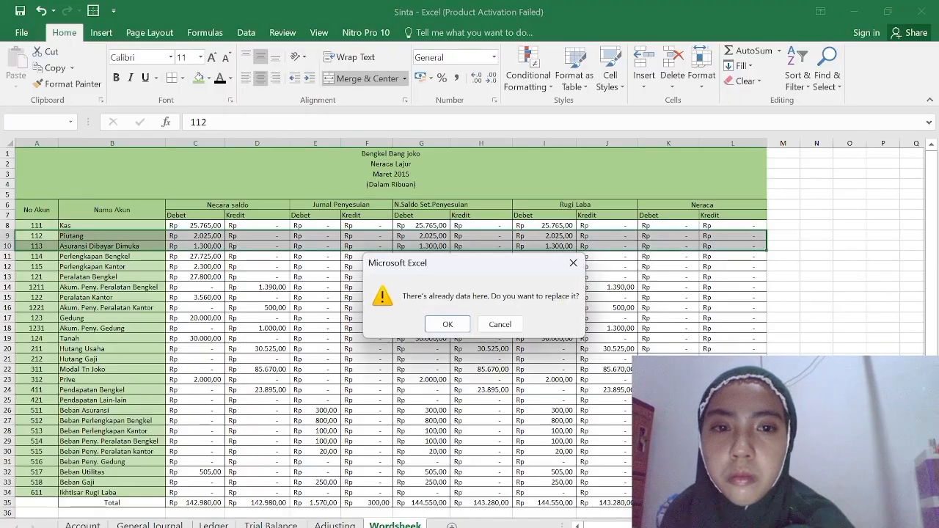
click(573, 262)
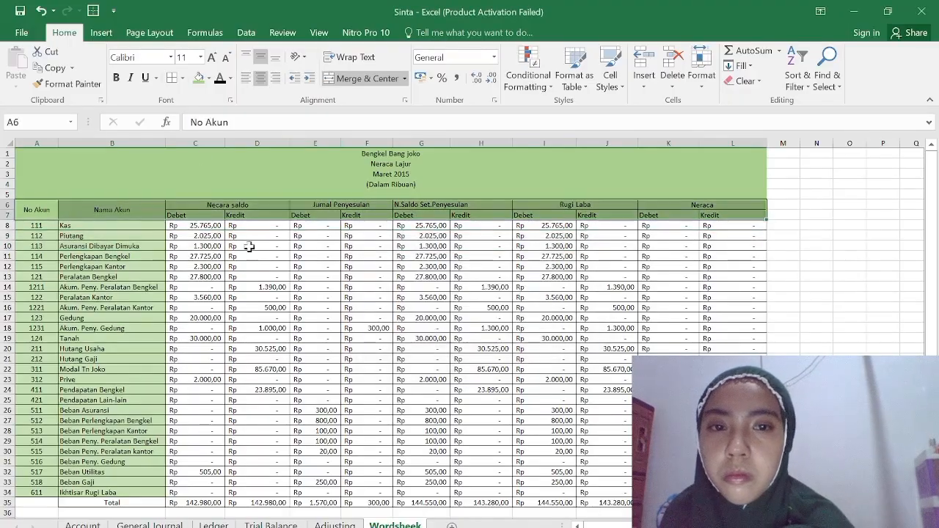
click(208, 77)
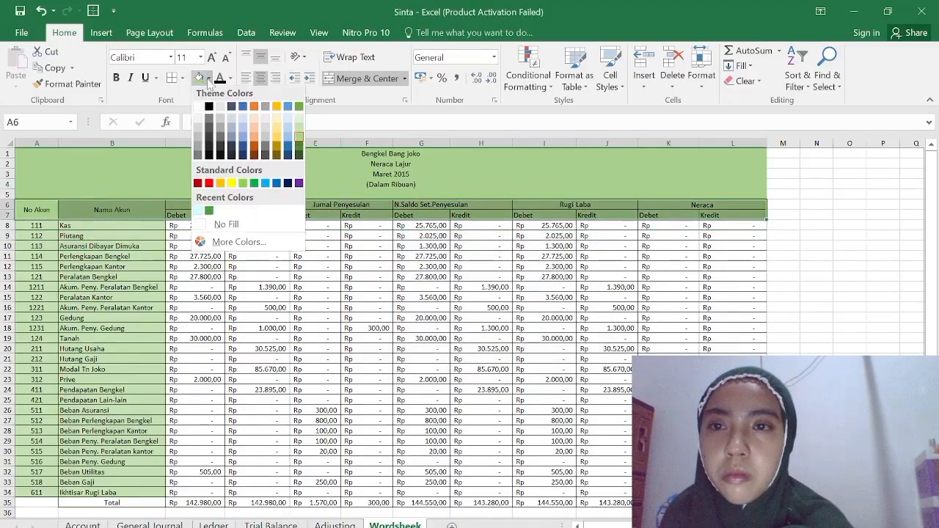
click(298, 148)
click(80, 270)
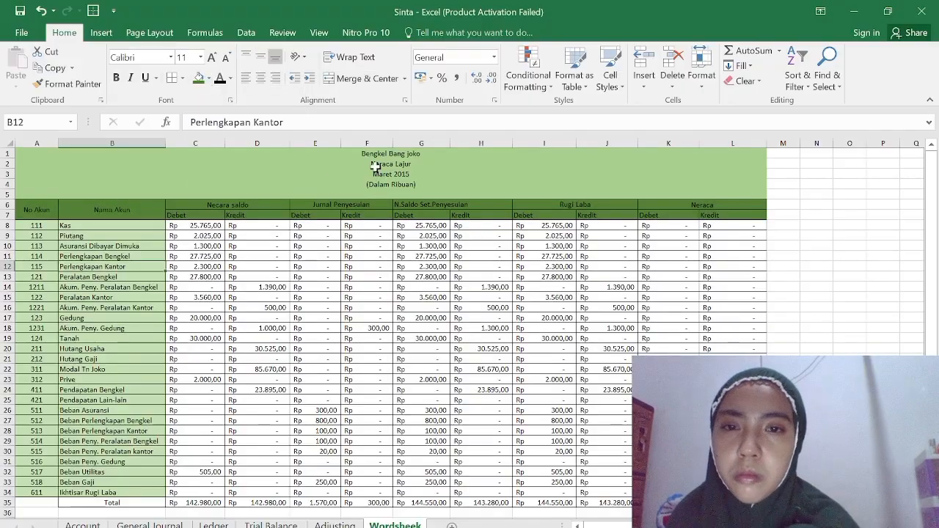
Make the title and column header text in A1:L7 bold.
click(363, 162)
drag(361, 158, 401, 215)
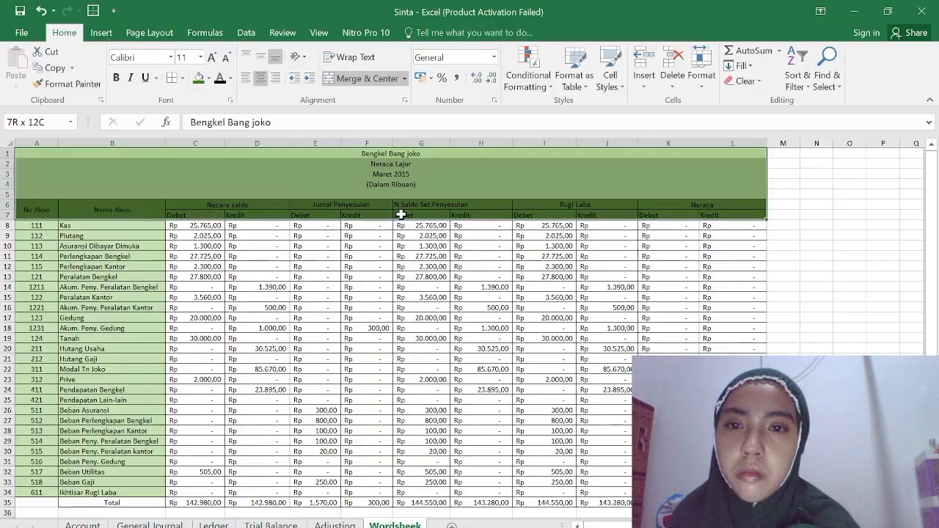
key(ctrl+b)
click(260, 152)
Fill the account rows A8:L34 with a medium-light green theme color.
scroll(220, 257, down, 3)
scroll(14, 156, up, 1)
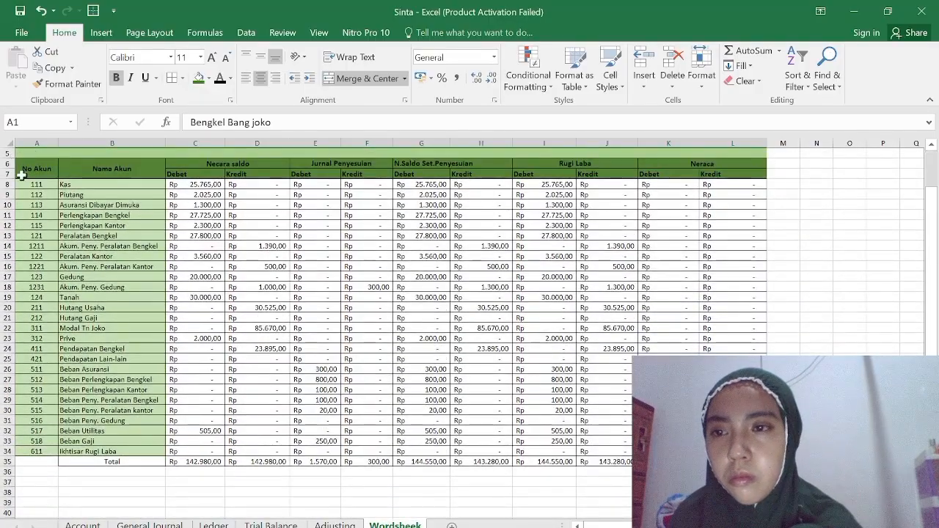
drag(23, 184, 598, 429)
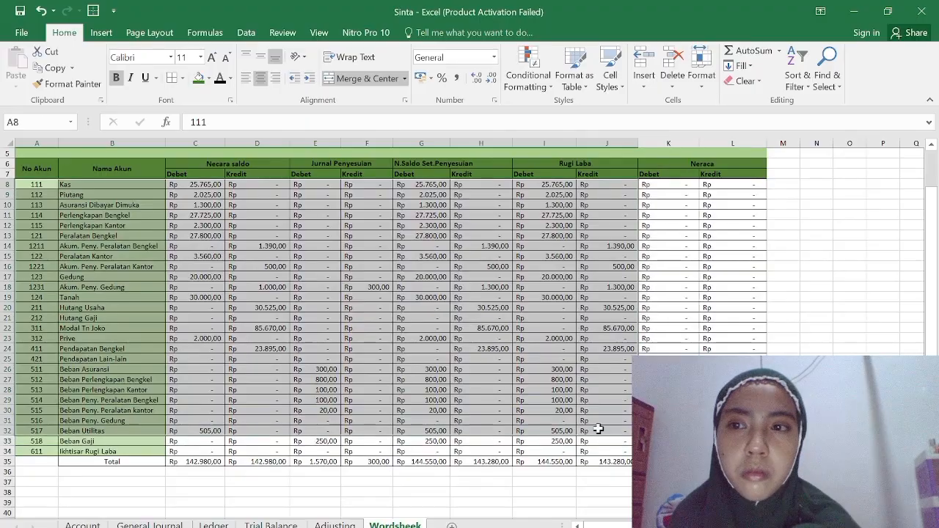
click(598, 429)
drag(47, 187, 732, 451)
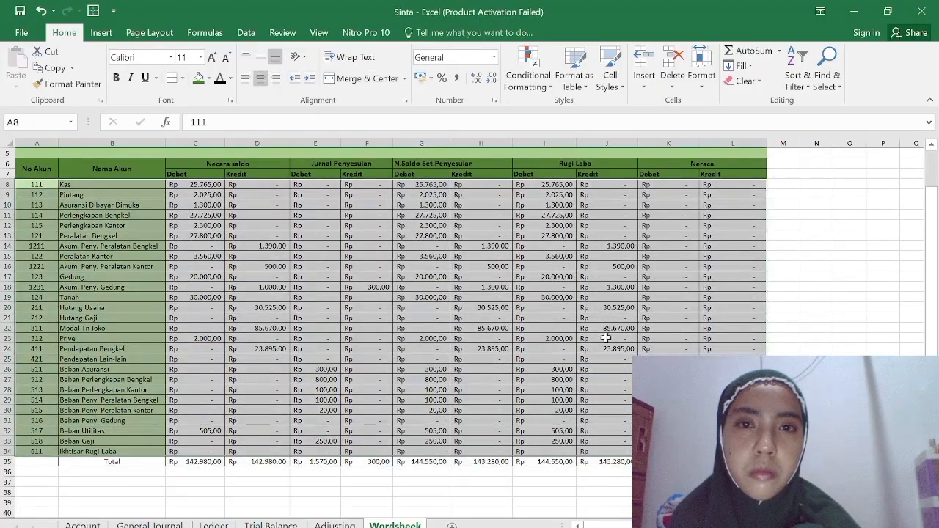
click(209, 79)
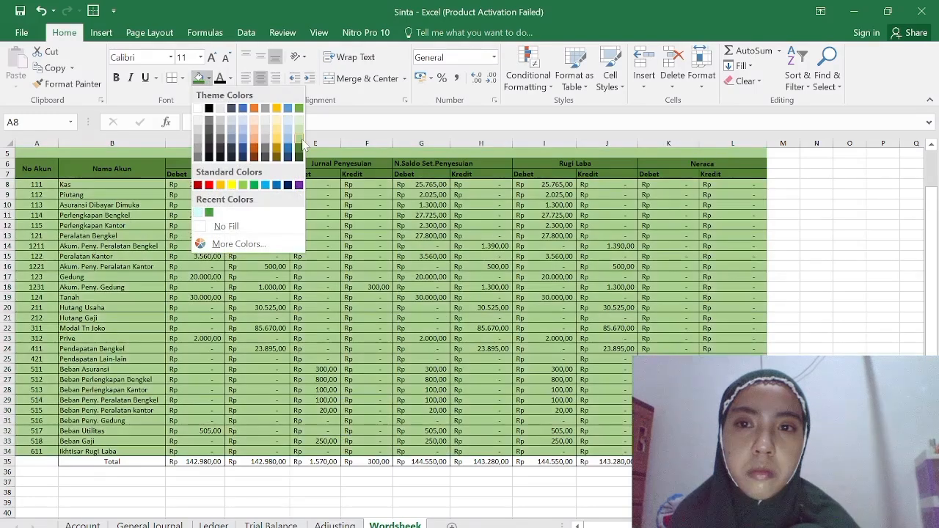
click(198, 209)
Fill the Total row A35:L35 with a light gold theme color.
click(169, 462)
drag(46, 460, 732, 461)
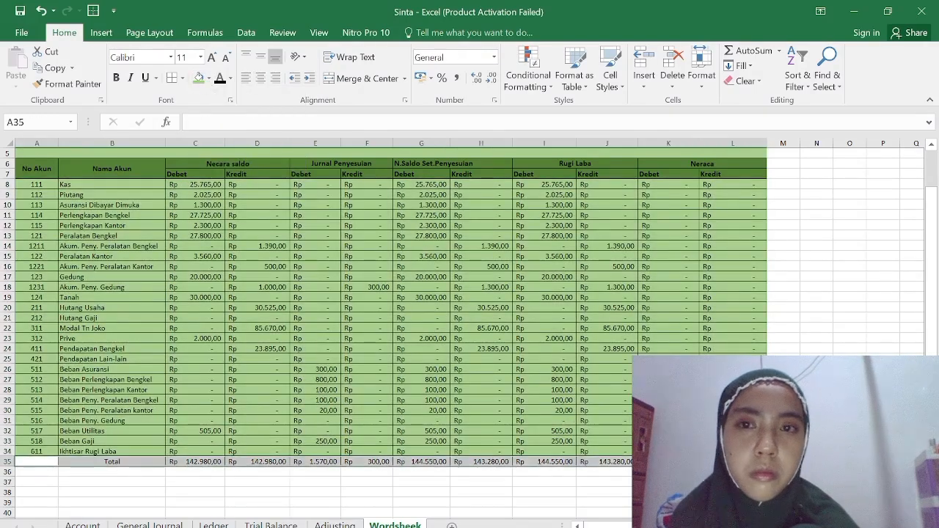
click(208, 78)
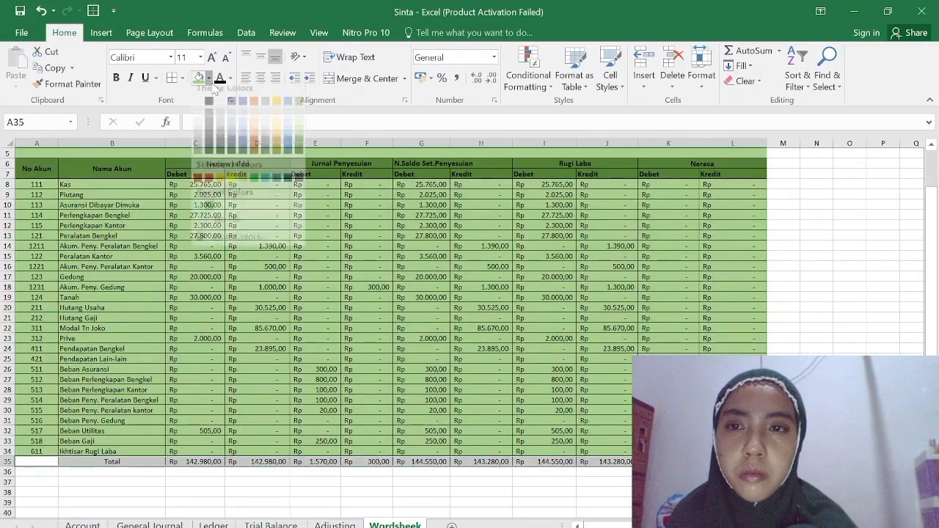
click(278, 138)
click(521, 518)
scroll(489, 466, down, 3)
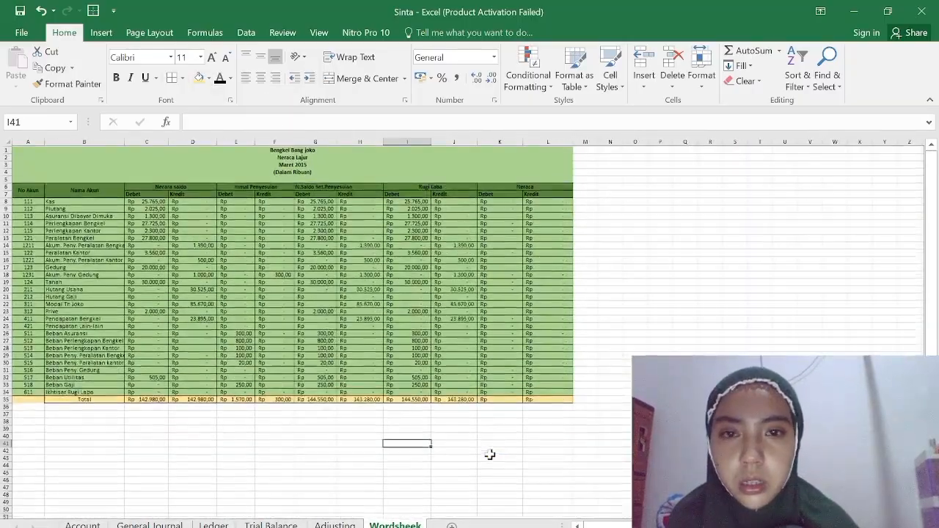
scroll(489, 455, up, 3)
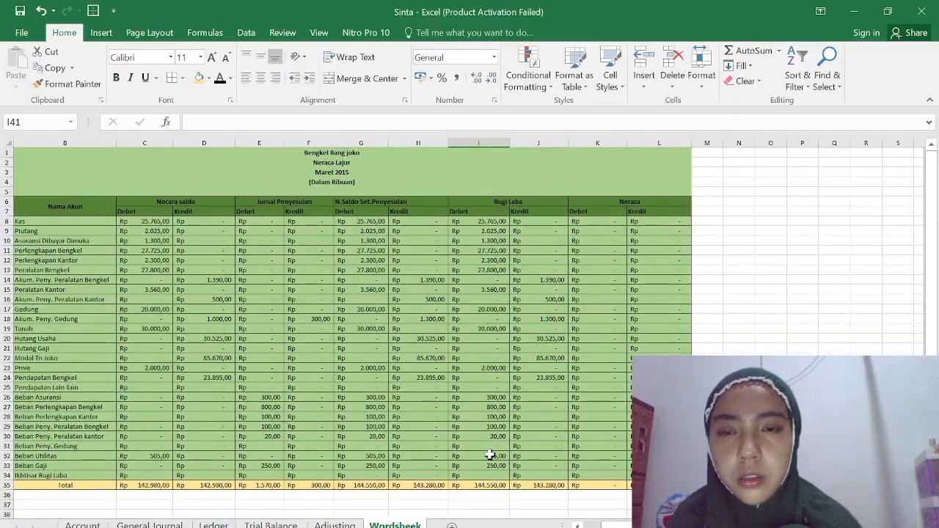